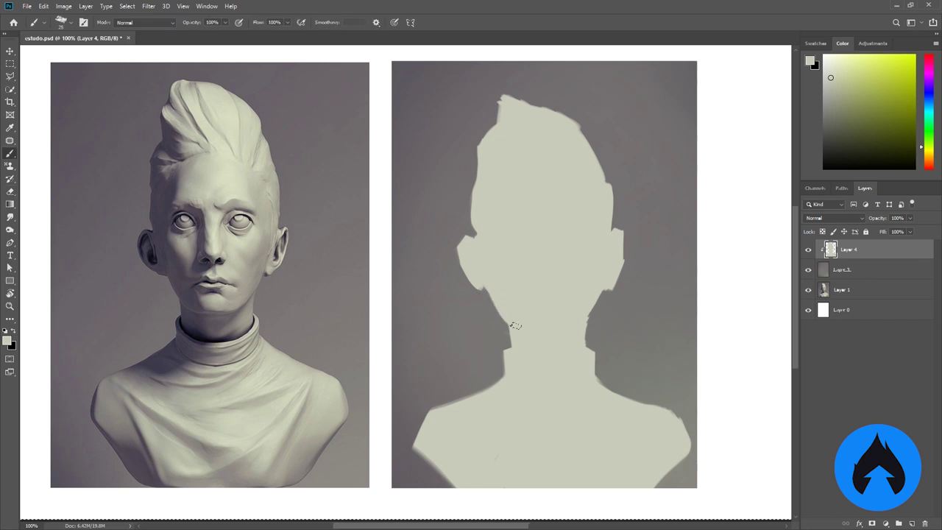
- Reshape the hair and head outline of the flat bust silhouette by alternately painting and erasing its edges to match the reference
{"action": "mouse_move", "coordinate": [482, 140]}
{"action": "left_mouse_down"}
{"action": "mouse_move", "coordinate": [471, 233]}
{"action": "mouse_move", "coordinate": [483, 123]}
{"action": "mouse_move", "coordinate": [497, 129]}
{"action": "mouse_move", "coordinate": [518, 114]}
{"action": "mouse_move", "coordinate": [557, 112]}
{"action": "mouse_move", "coordinate": [522, 82]}
{"action": "mouse_move", "coordinate": [597, 151]}
{"action": "left_mouse_up"}
{"action": "key", "text": "b"}
{"action": "key", "text": "e"}
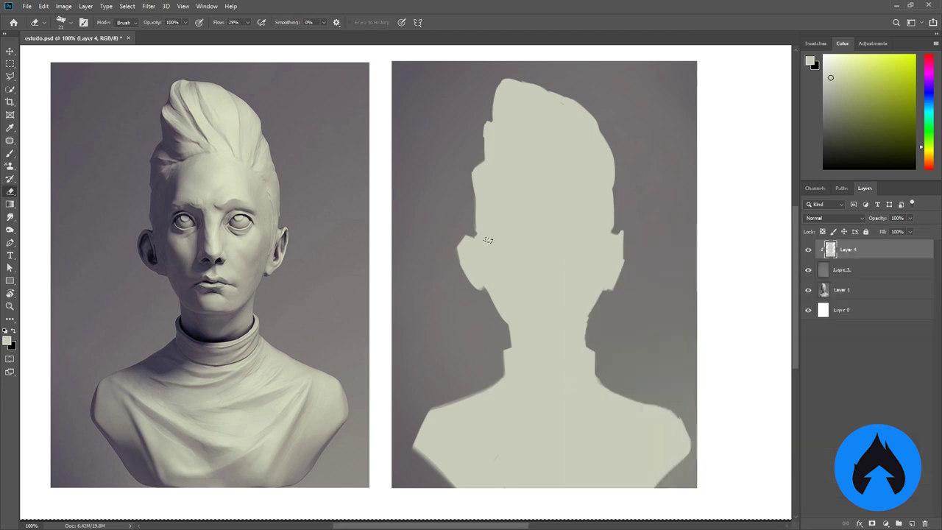
{"action": "key", "text": "b"}
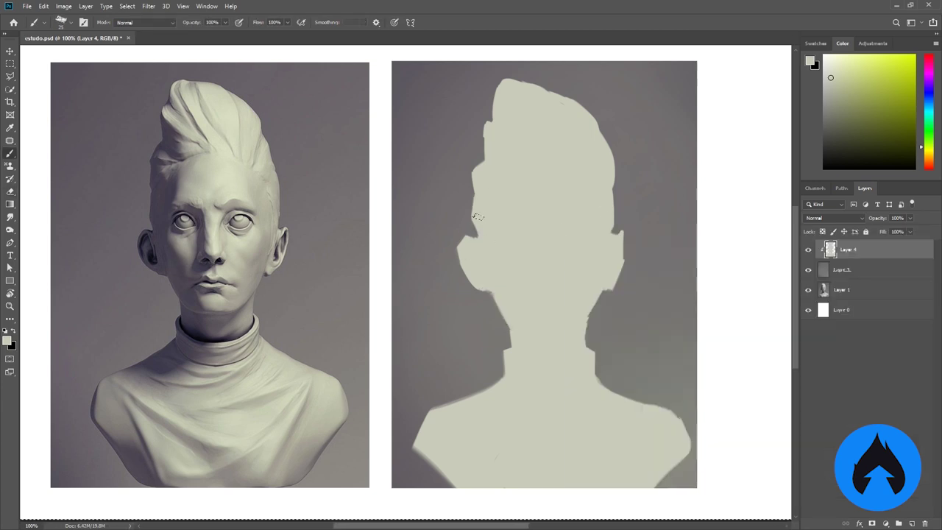
{"action": "mouse_move", "coordinate": [478, 216]}
{"action": "left_mouse_down"}
{"action": "mouse_move", "coordinate": [479, 135]}
{"action": "mouse_move", "coordinate": [488, 112]}
{"action": "mouse_move", "coordinate": [487, 159]}
{"action": "mouse_move", "coordinate": [502, 78]}
{"action": "mouse_move", "coordinate": [490, 87]}
{"action": "mouse_move", "coordinate": [529, 77]}
{"action": "mouse_move", "coordinate": [564, 94]}
{"action": "left_mouse_up"}
{"action": "key", "text": "e"}
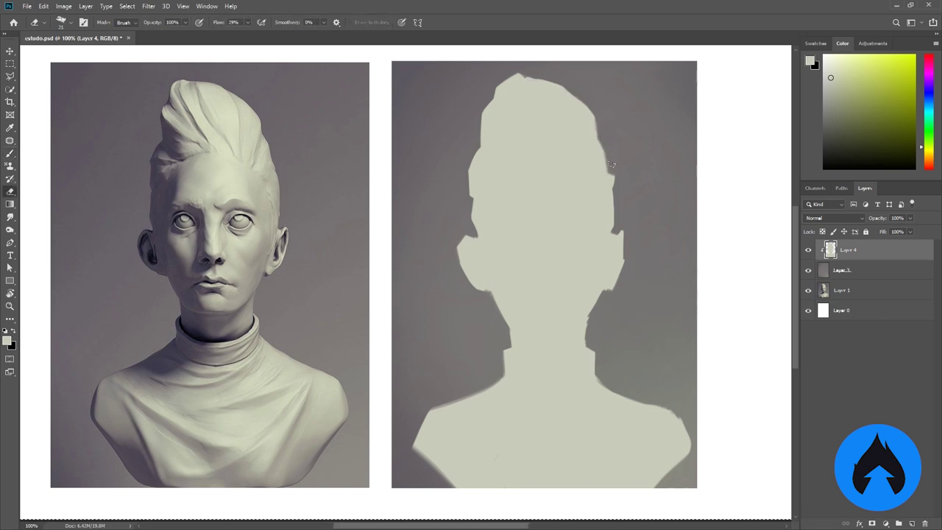
{"action": "key", "text": "b"}
{"action": "key", "text": "e"}
{"action": "key", "text": "b"}
- Refine the silhouette's ears with the brush, and trim the neck and the shoulders' lower edges with the eraser
{"action": "left_click_drag", "start_coordinate": [620, 231], "coordinate": [622, 278]}
{"action": "left_click_drag", "start_coordinate": [462, 264], "coordinate": [486, 286]}
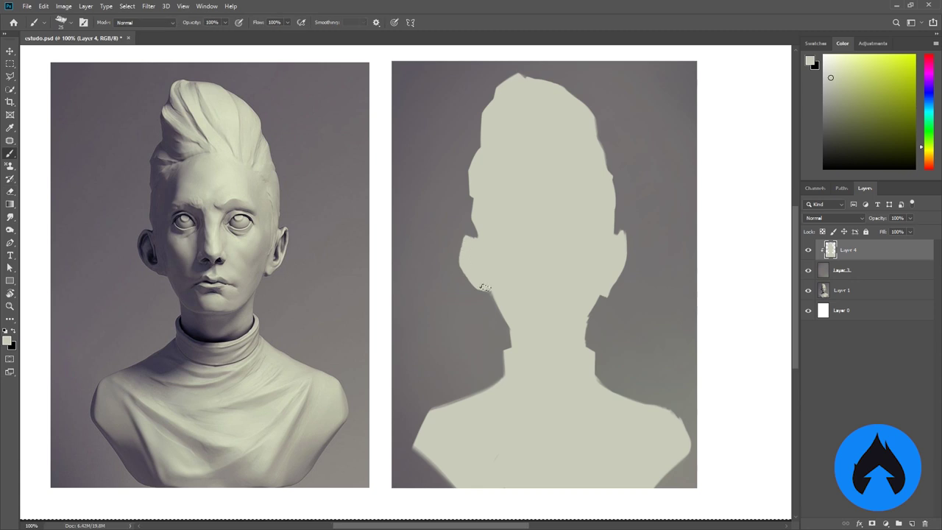
{"action": "key", "text": "e"}
{"action": "left_click_drag", "start_coordinate": [508, 351], "coordinate": [492, 312]}
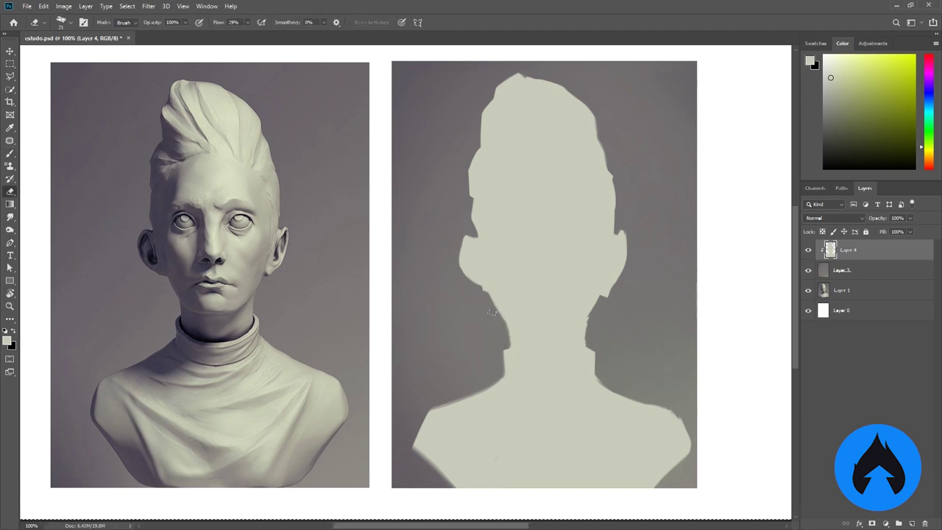
{"action": "left_click_drag", "start_coordinate": [690, 448], "coordinate": [640, 488]}
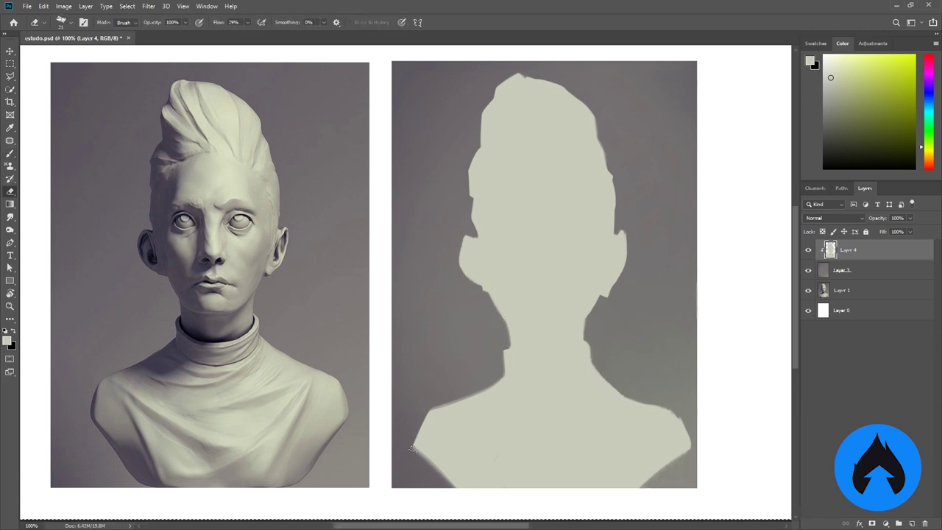
- Add a new layer clipped to the bust silhouette layer and return to the Brush tool
{"action": "left_click", "coordinate": [912, 522]}
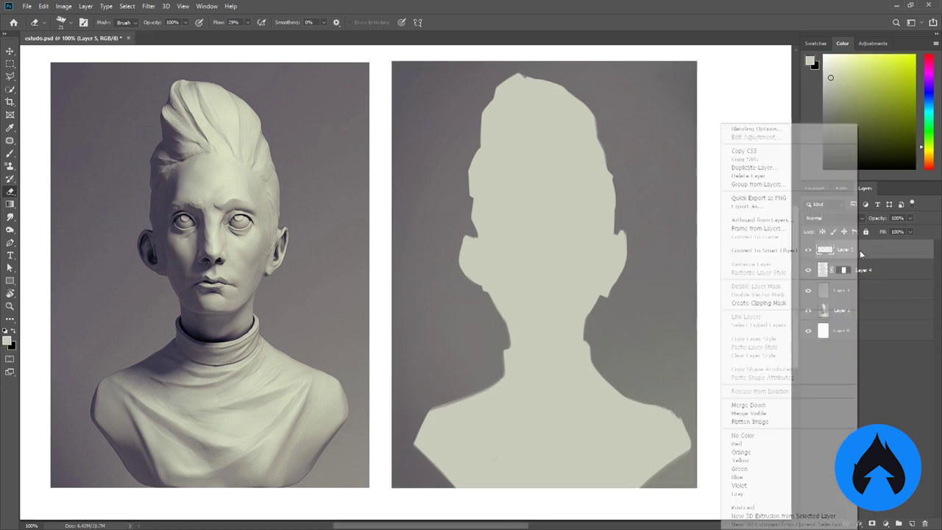
{"action": "right_click", "coordinate": [672, 268]}
{"action": "key", "text": "Escape"}
{"action": "key", "text": "b"}
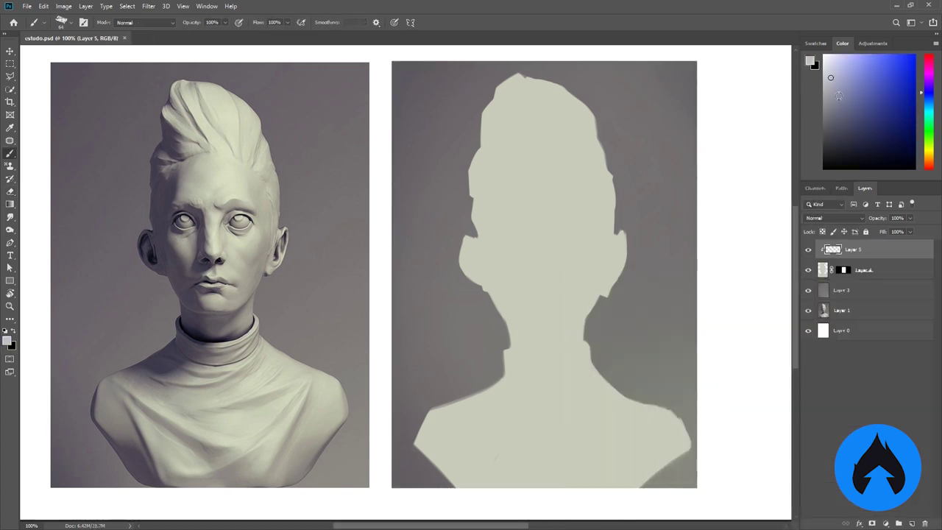
{"action": "left_click_drag", "start_coordinate": [515, 220], "coordinate": [534, 288]}
{"action": "key", "text": "ctrl+z"}
{"action": "left_click_drag", "start_coordinate": [487, 243], "coordinate": [513, 302]}
{"action": "key", "text": "ctrl+z"}
{"action": "left_click_drag", "start_coordinate": [488, 246], "coordinate": [519, 331]}
{"action": "key", "text": "ctrl+z"}
{"action": "left_click_drag", "start_coordinate": [485, 265], "coordinate": [497, 324]}
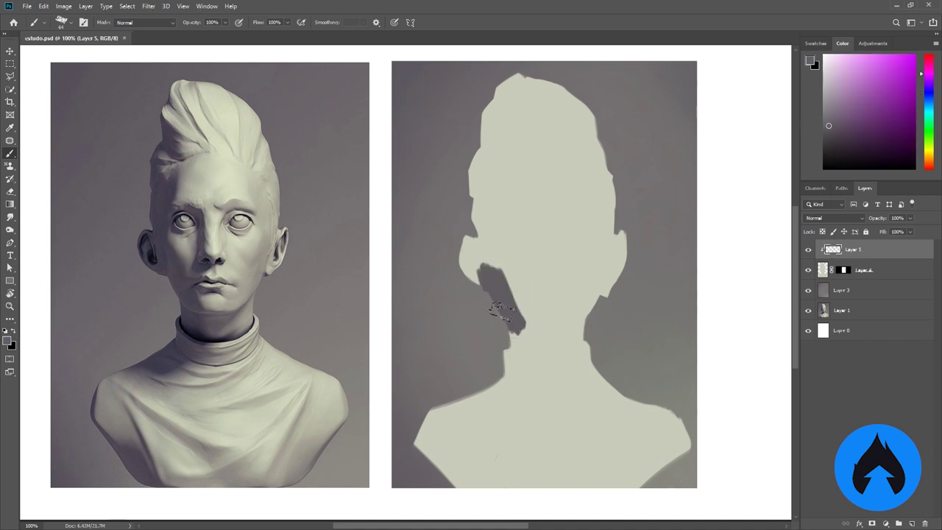
{"action": "key", "text": "ctrl+z"}
- Choose the small Rascunho sketching brush and set its flow to 23%
{"action": "key", "text": "F5"}
{"action": "key", "text": "shift+5"}
{"action": "key", "text": "shift+6"}
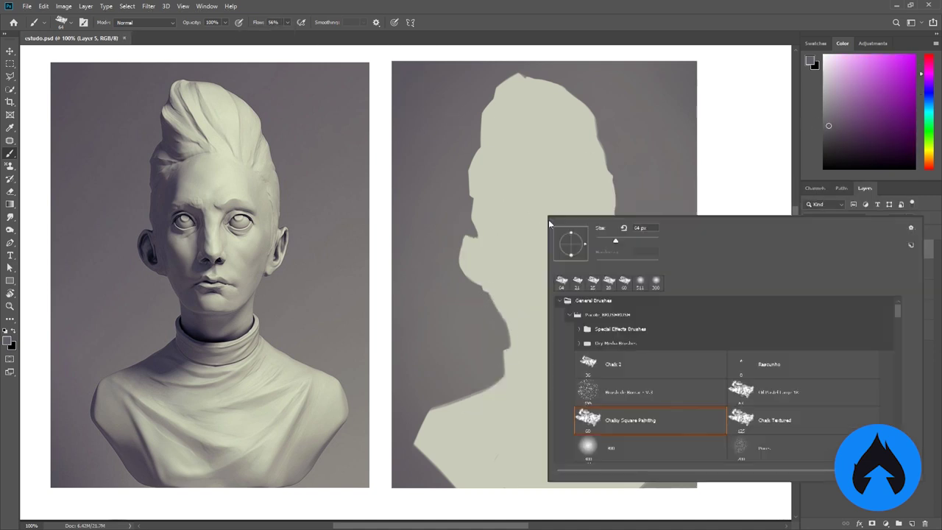
{"action": "key", "text": "F5"}
{"action": "key", "text": "F5"}
{"action": "key", "text": "F5"}
{"action": "key", "text": "shift+2"}
{"action": "key", "text": "shift+3"}
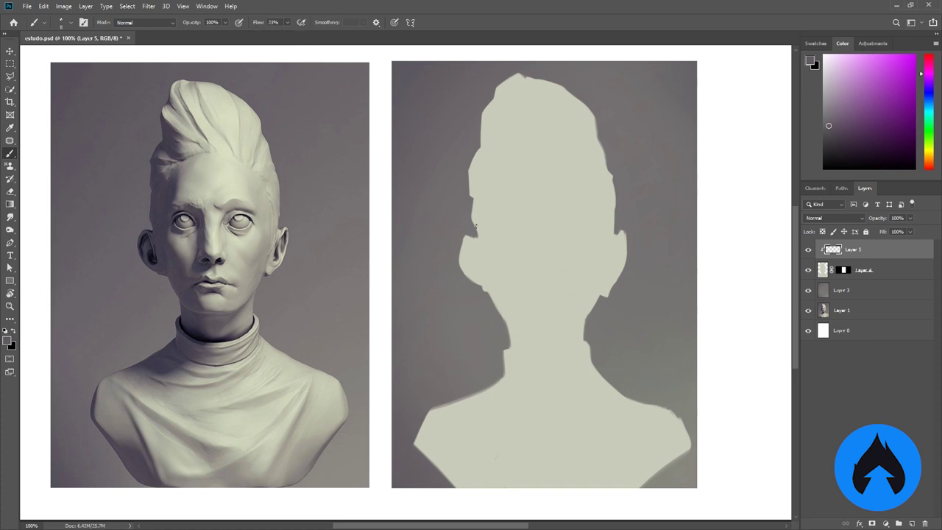
- Sketch the ears, hairline, jaw, collar, nose and mouth in thin dark lines, and nudge the nose slightly into place
{"action": "left_click", "coordinate": [471, 253], "text": "alt"}
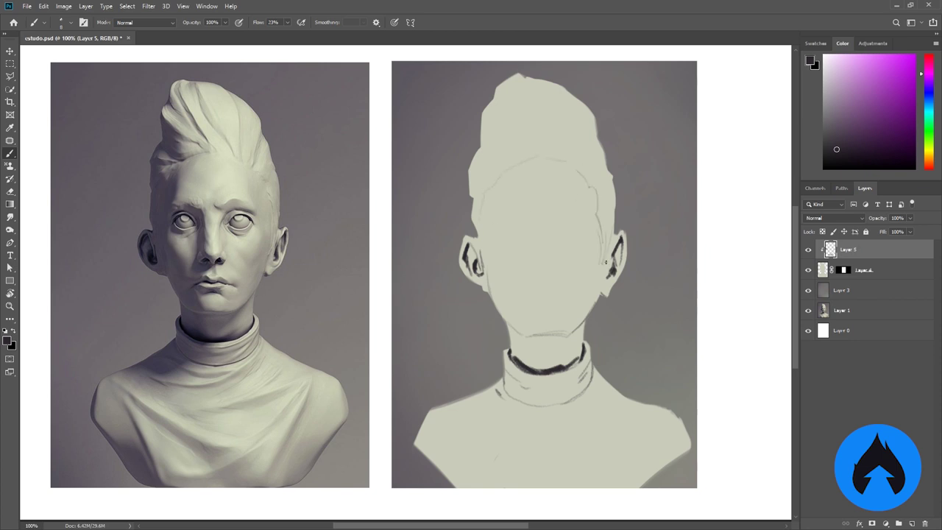
{"action": "mouse_move", "coordinate": [532, 276]}
{"action": "left_mouse_down"}
{"action": "mouse_move", "coordinate": [548, 281]}
{"action": "mouse_move", "coordinate": [555, 273]}
{"action": "left_mouse_up"}
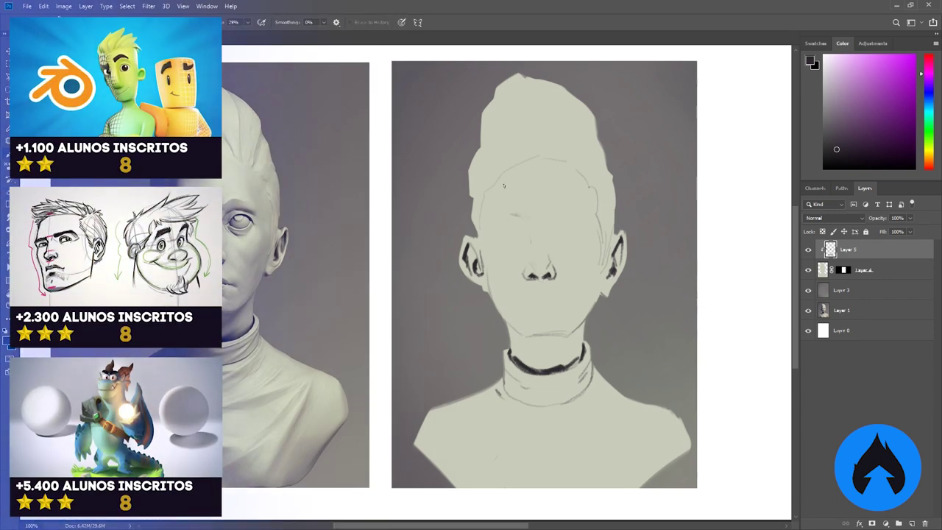
{"action": "mouse_move", "coordinate": [521, 303]}
{"action": "left_mouse_down"}
{"action": "mouse_move", "coordinate": [564, 301]}
{"action": "mouse_move", "coordinate": [546, 315]}
{"action": "left_mouse_up"}
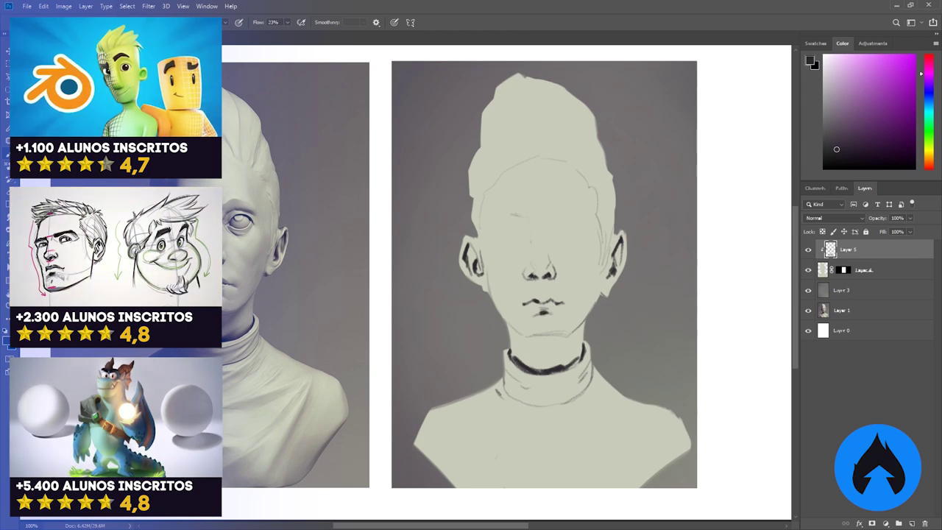
{"action": "key", "text": "l"}
{"action": "left_click_drag", "start_coordinate": [548, 272], "coordinate": [554, 274]}
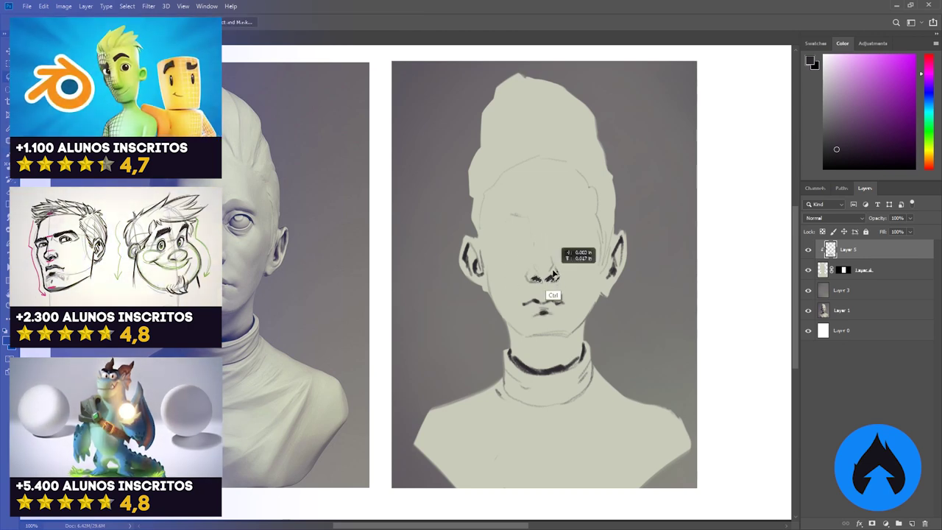
- Draw both eyes and the brows in dark lines, and reinforce the nose, mouth and jaw of the sketch
{"action": "key", "text": "b"}
{"action": "mouse_move", "coordinate": [557, 241]}
{"action": "left_mouse_down"}
{"action": "mouse_move", "coordinate": [588, 236]}
{"action": "mouse_move", "coordinate": [585, 252]}
{"action": "left_mouse_up"}
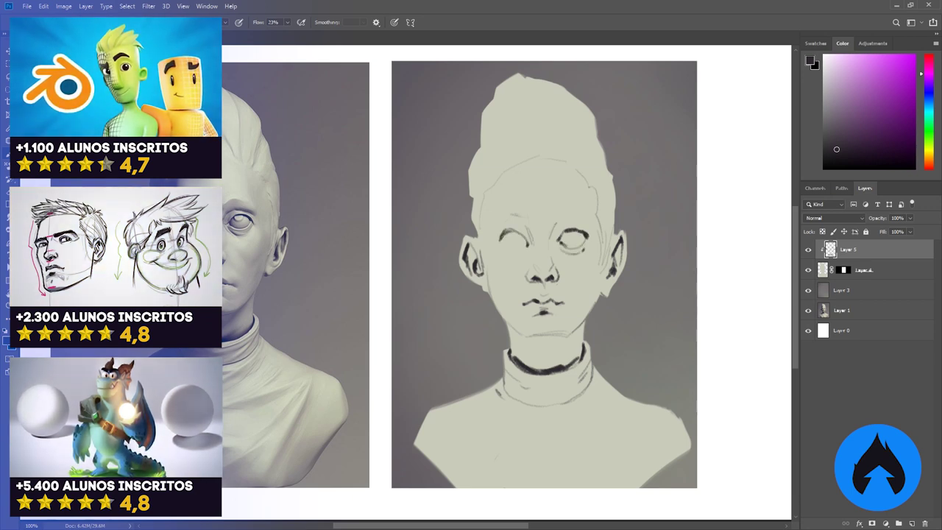
{"action": "left_click_drag", "start_coordinate": [501, 240], "coordinate": [527, 243]}
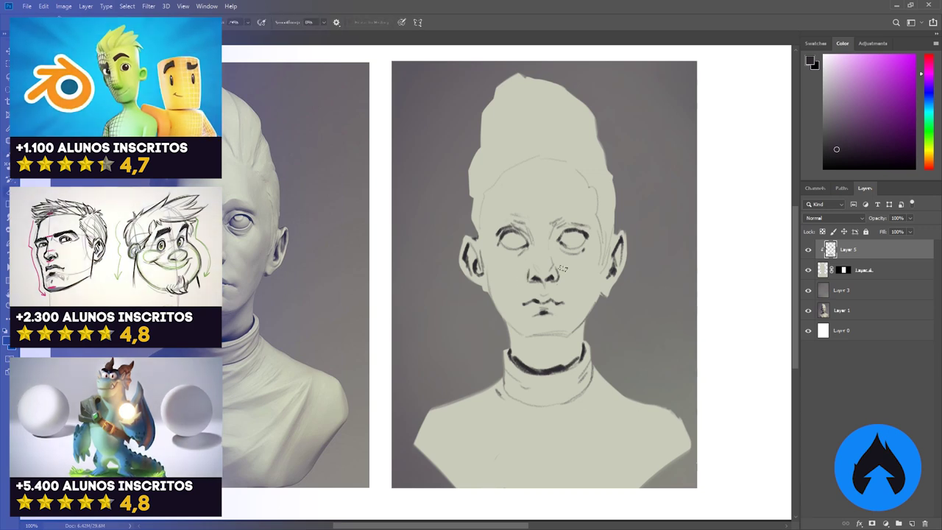
{"action": "mouse_move", "coordinate": [527, 277]}
{"action": "left_mouse_down"}
{"action": "mouse_move", "coordinate": [557, 281]}
{"action": "mouse_move", "coordinate": [562, 304]}
{"action": "left_mouse_up"}
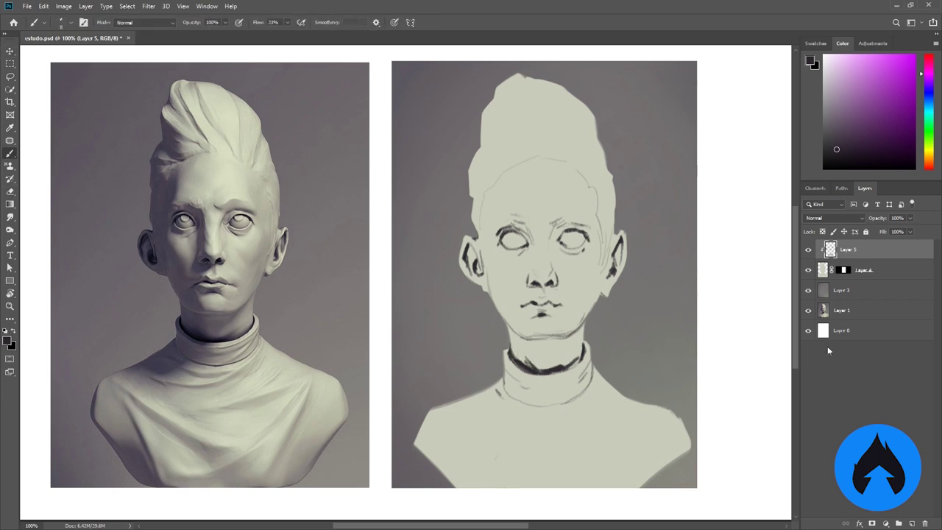
- Add a clipped layer beneath the line sketch and select the Chalky Square Painting brush
{"action": "left_click", "coordinate": [912, 523], "text": "ctrl"}
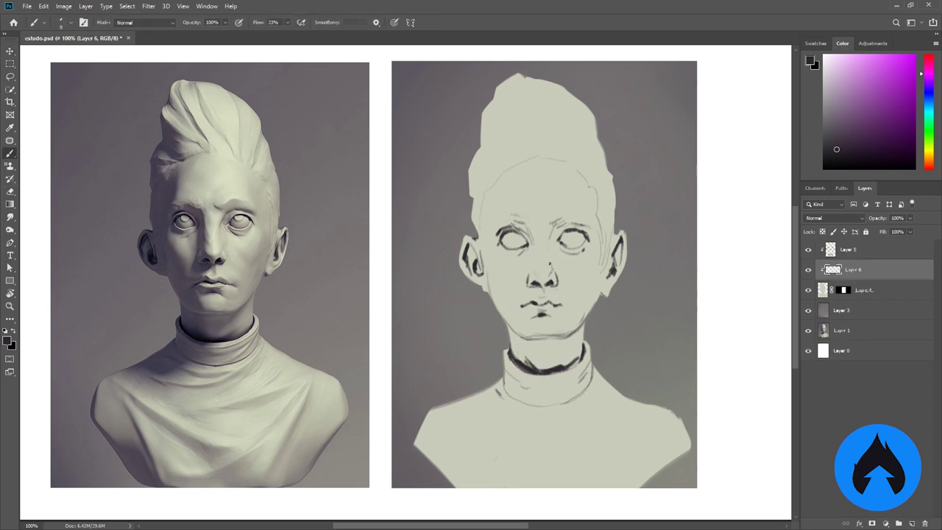
{"action": "right_click", "coordinate": [567, 245]}
{"action": "double_click", "coordinate": [648, 449]}
{"action": "left_click_drag", "start_coordinate": [474, 235], "coordinate": [488, 312]}
{"action": "key", "text": "ctrl+z"}
{"action": "left_click", "coordinate": [488, 311], "text": "alt"}
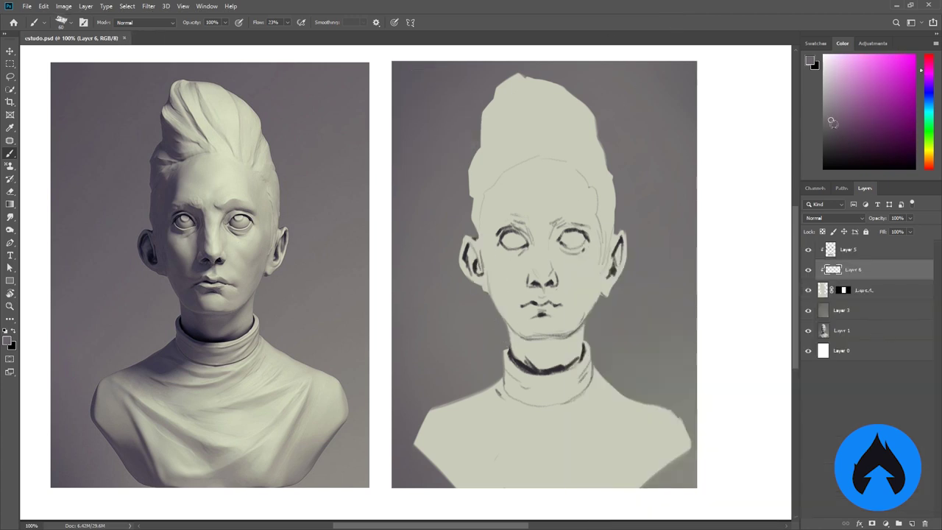
{"action": "left_click_drag", "start_coordinate": [475, 247], "coordinate": [499, 318]}
{"action": "key", "text": "ctrl+z"}
- Block in the shadow on the hair's darker side in mid-grey with the Chalky Square Painting brush
{"action": "mouse_move", "coordinate": [479, 125]}
{"action": "left_mouse_down"}
{"action": "mouse_move", "coordinate": [500, 140]}
{"action": "mouse_move", "coordinate": [485, 162]}
{"action": "mouse_move", "coordinate": [515, 167]}
{"action": "left_mouse_up"}
{"action": "right_click", "coordinate": [515, 168]}
{"action": "key", "text": "Escape"}
- Check the brush's Shape Dynamics and paint grey shadows over the face's dark side, neck, collar and cloth folds at 37 px
{"action": "key", "text": "F5"}
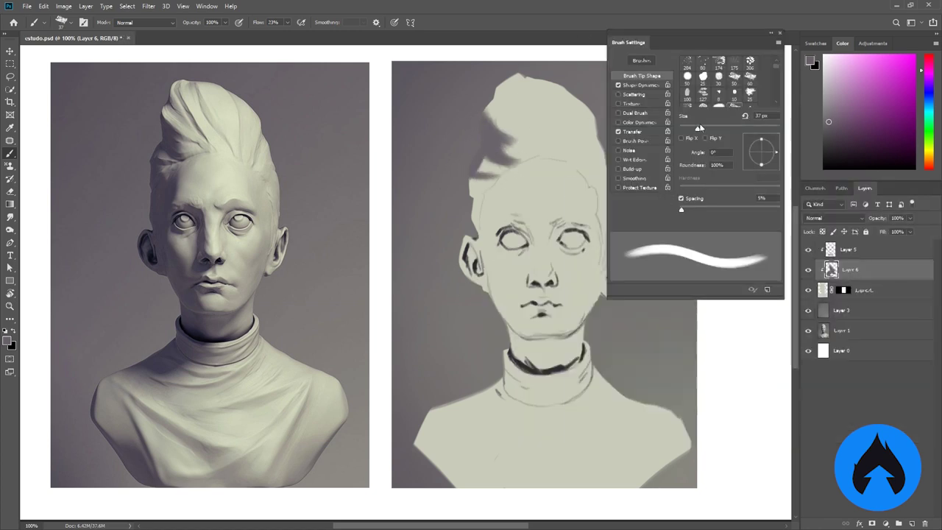
{"action": "left_click", "coordinate": [636, 85]}
{"action": "key", "text": "F5"}
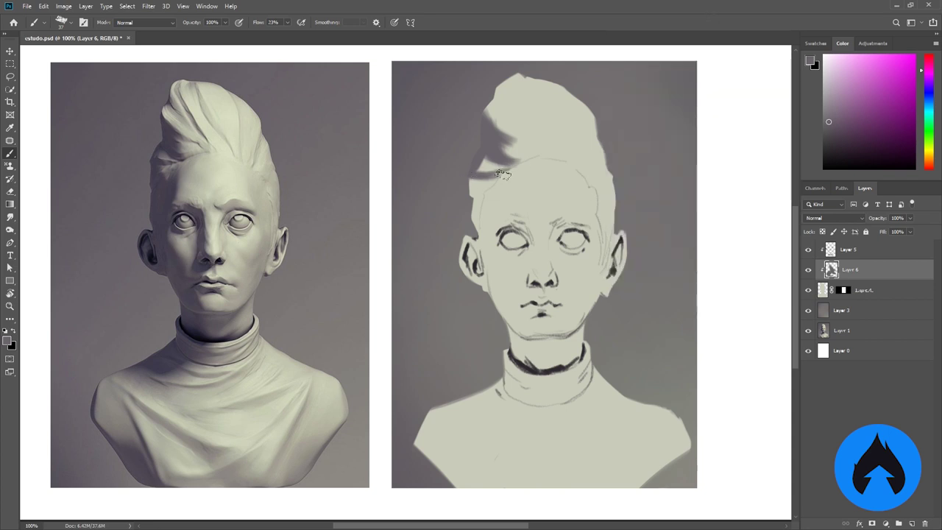
{"action": "mouse_move", "coordinate": [470, 192]}
{"action": "left_mouse_down"}
{"action": "mouse_move", "coordinate": [471, 223]}
{"action": "mouse_move", "coordinate": [507, 173]}
{"action": "mouse_move", "coordinate": [480, 253]}
{"action": "mouse_move", "coordinate": [502, 224]}
{"action": "mouse_move", "coordinate": [515, 222]}
{"action": "mouse_move", "coordinate": [532, 252]}
{"action": "mouse_move", "coordinate": [511, 245]}
{"action": "mouse_move", "coordinate": [480, 254]}
{"action": "mouse_move", "coordinate": [467, 284]}
{"action": "mouse_move", "coordinate": [480, 247]}
{"action": "mouse_move", "coordinate": [510, 277]}
{"action": "mouse_move", "coordinate": [501, 321]}
{"action": "mouse_move", "coordinate": [511, 315]}
{"action": "mouse_move", "coordinate": [520, 332]}
{"action": "mouse_move", "coordinate": [565, 333]}
{"action": "left_mouse_up"}
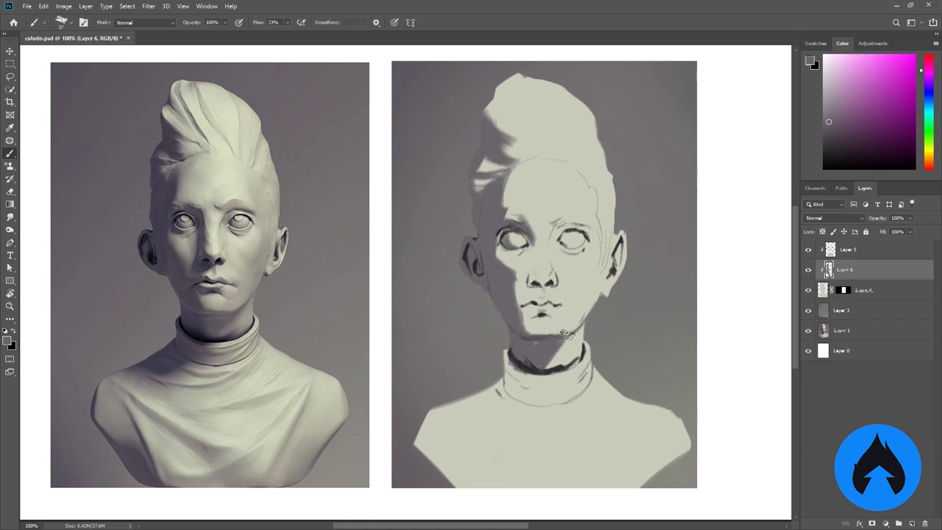
{"action": "mouse_move", "coordinate": [499, 362]}
{"action": "left_mouse_down"}
{"action": "mouse_move", "coordinate": [530, 388]}
{"action": "mouse_move", "coordinate": [509, 395]}
{"action": "mouse_move", "coordinate": [516, 399]}
{"action": "mouse_move", "coordinate": [582, 393]}
{"action": "mouse_move", "coordinate": [495, 387]}
{"action": "mouse_move", "coordinate": [410, 447]}
{"action": "mouse_move", "coordinate": [469, 494]}
{"action": "mouse_move", "coordinate": [455, 427]}
{"action": "mouse_move", "coordinate": [472, 462]}
{"action": "mouse_move", "coordinate": [553, 495]}
{"action": "mouse_move", "coordinate": [629, 438]}
{"action": "mouse_move", "coordinate": [684, 455]}
{"action": "mouse_move", "coordinate": [582, 438]}
{"action": "mouse_move", "coordinate": [608, 434]}
{"action": "mouse_move", "coordinate": [541, 426]}
{"action": "mouse_move", "coordinate": [515, 409]}
{"action": "mouse_move", "coordinate": [556, 477]}
{"action": "mouse_move", "coordinate": [520, 458]}
{"action": "mouse_move", "coordinate": [587, 480]}
{"action": "left_mouse_up"}
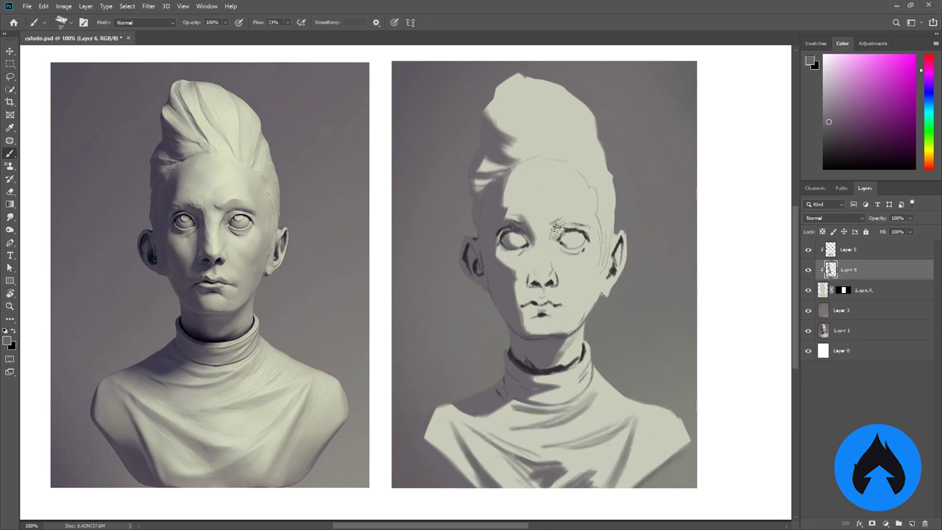
- Shade the lit side's eye socket and cheek and the lips, using grey tones sampled from the painting
{"action": "left_click", "coordinate": [568, 209], "text": "alt"}
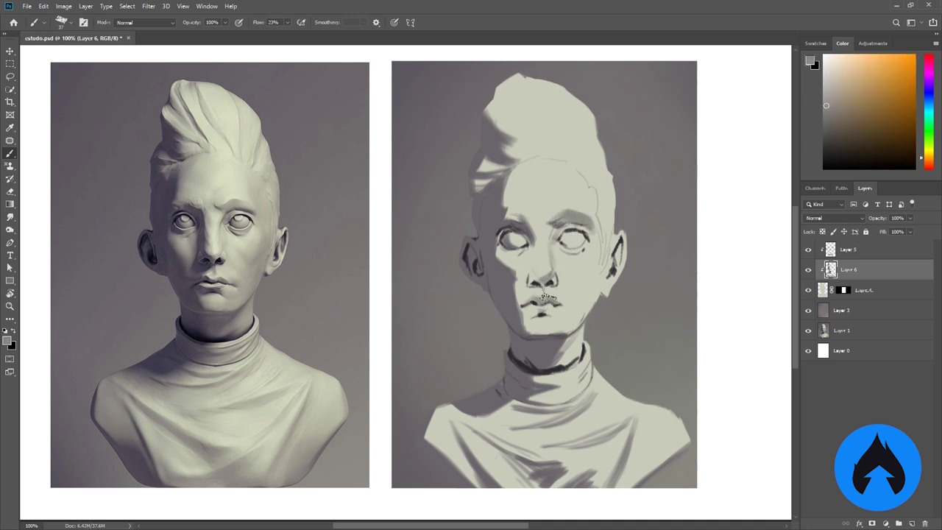
{"action": "left_click", "coordinate": [523, 310], "text": "alt"}
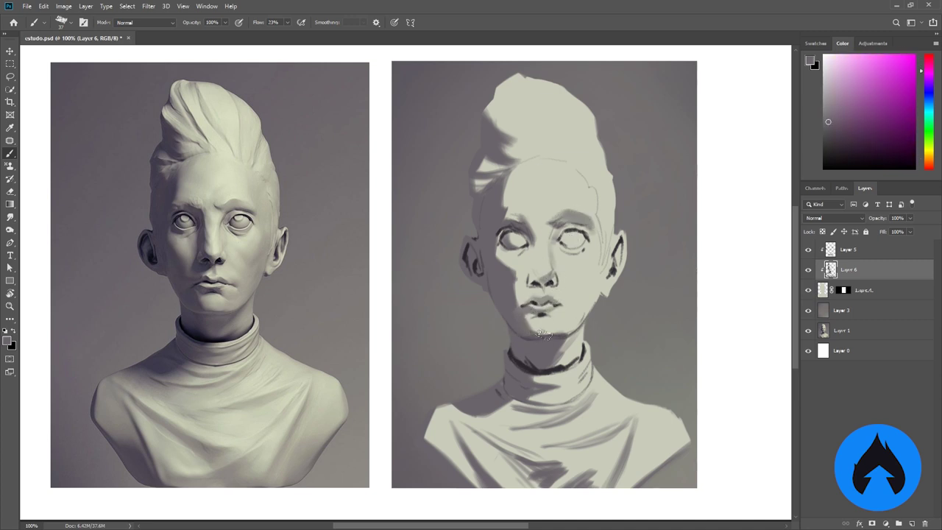
{"action": "left_click", "coordinate": [569, 285], "text": "alt"}
{"action": "left_click_drag", "start_coordinate": [582, 276], "coordinate": [595, 261]}
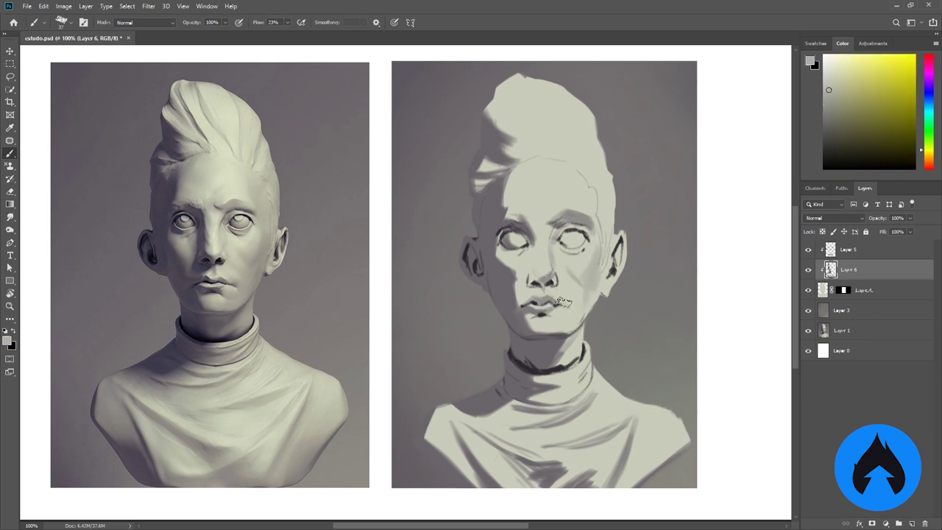
- Model the nose and upper lip with mid and dark greys sampled from the surrounding face
{"action": "left_click", "coordinate": [546, 292], "text": "alt"}
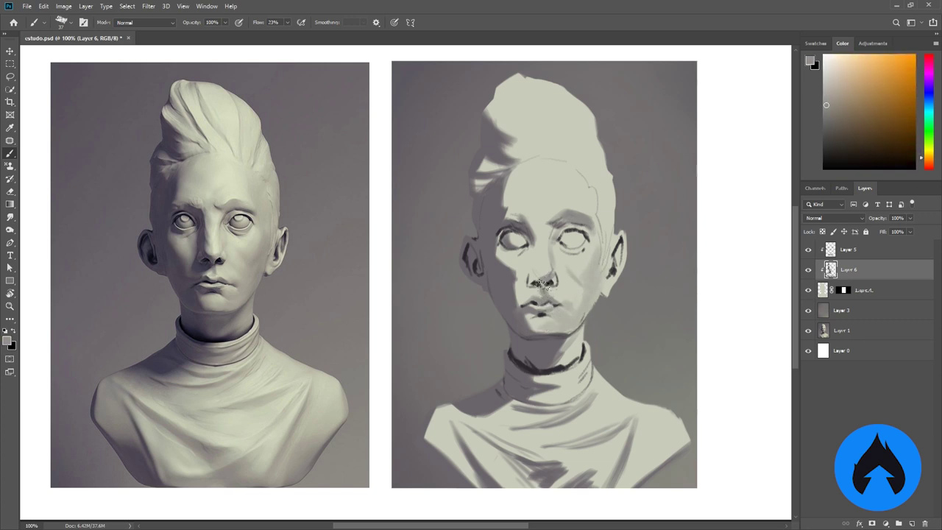
{"action": "left_click", "coordinate": [567, 267], "text": "alt"}
{"action": "left_click", "coordinate": [526, 300], "text": "alt"}
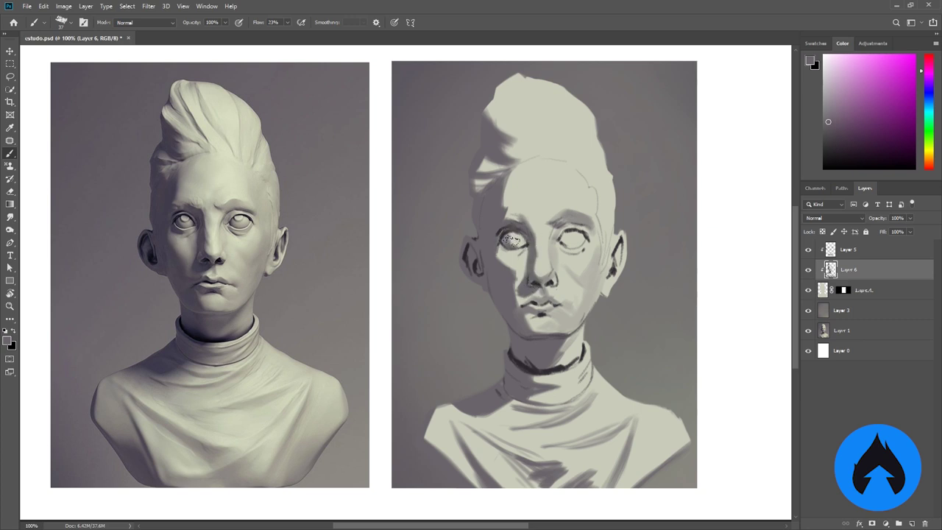
- Soften the shadow edge beside the mouth with a sampled mid-grey, using a 42 px brush at 11% flow
{"action": "key", "text": "bracketleft"}
{"action": "key", "text": "bracketleft"}
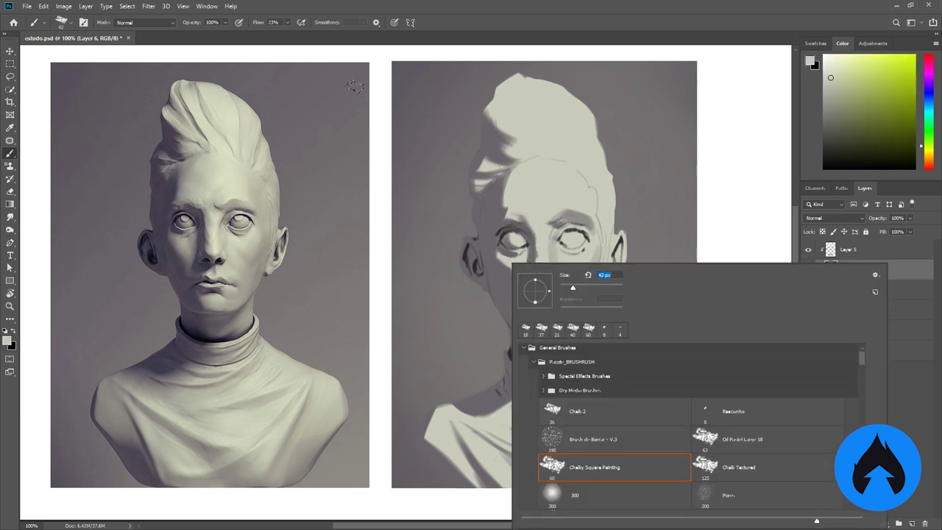
{"action": "left_click", "coordinate": [494, 263], "text": "alt"}
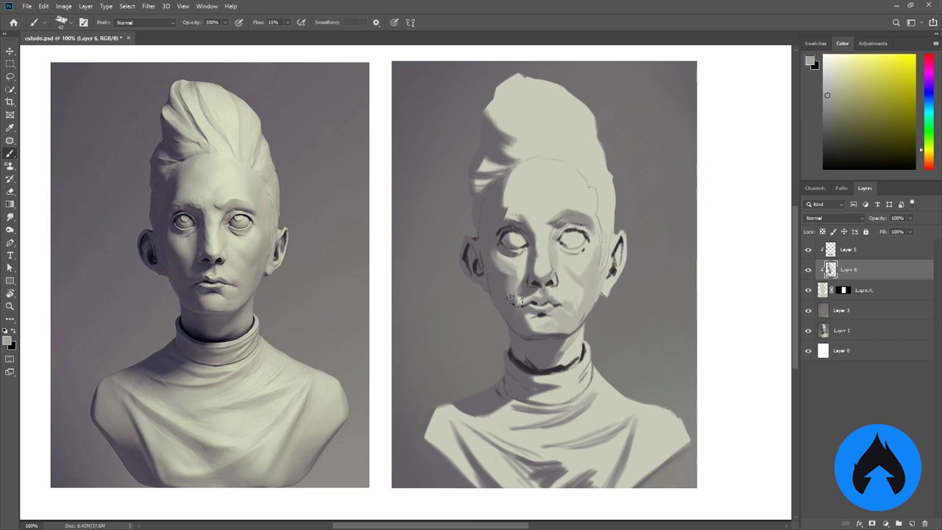
- Refine both eyes with sampled light and dark greys, using brush sizes of 14 px and 20 px
{"action": "left_click", "coordinate": [543, 181], "text": "alt"}
{"action": "right_click", "coordinate": [531, 250]}
{"action": "key", "text": "Return"}
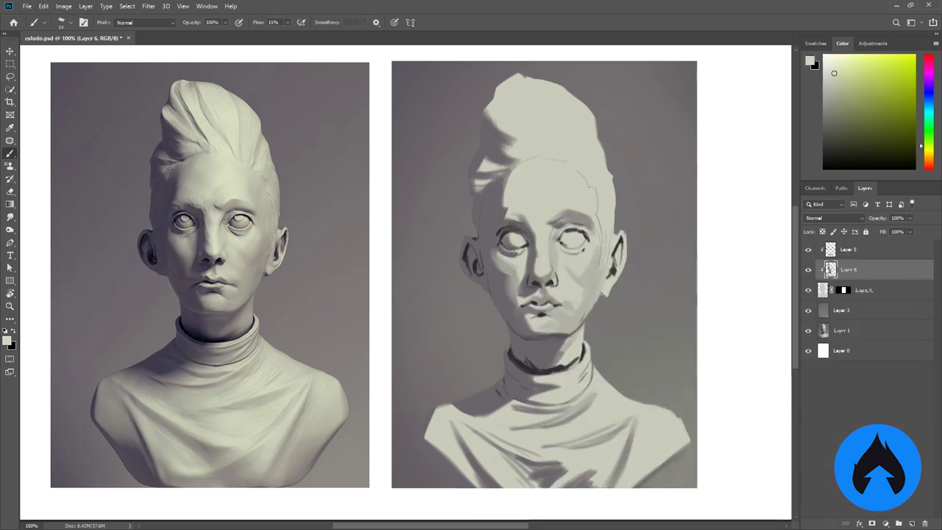
{"action": "left_click", "coordinate": [576, 216], "text": "alt"}
{"action": "left_click", "coordinate": [559, 244], "text": "alt"}
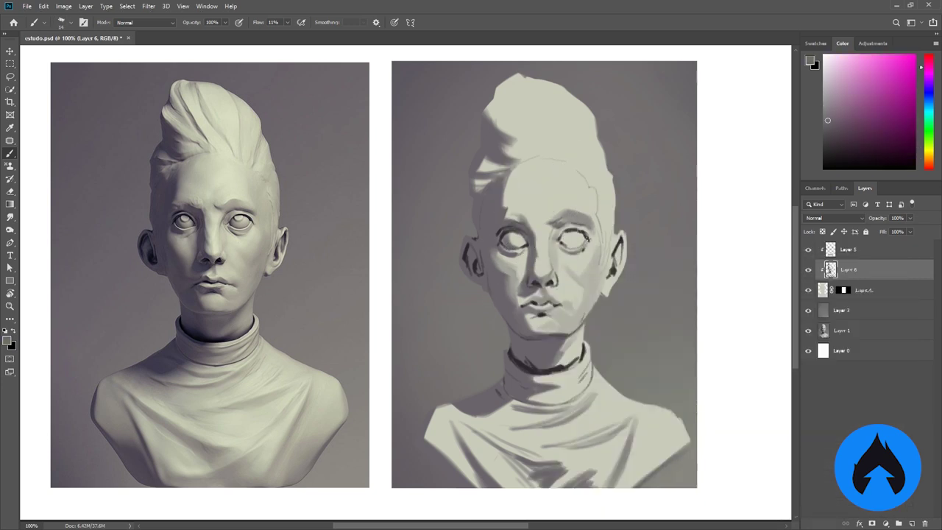
{"action": "right_click", "coordinate": [568, 232]}
{"action": "key", "text": "Return"}
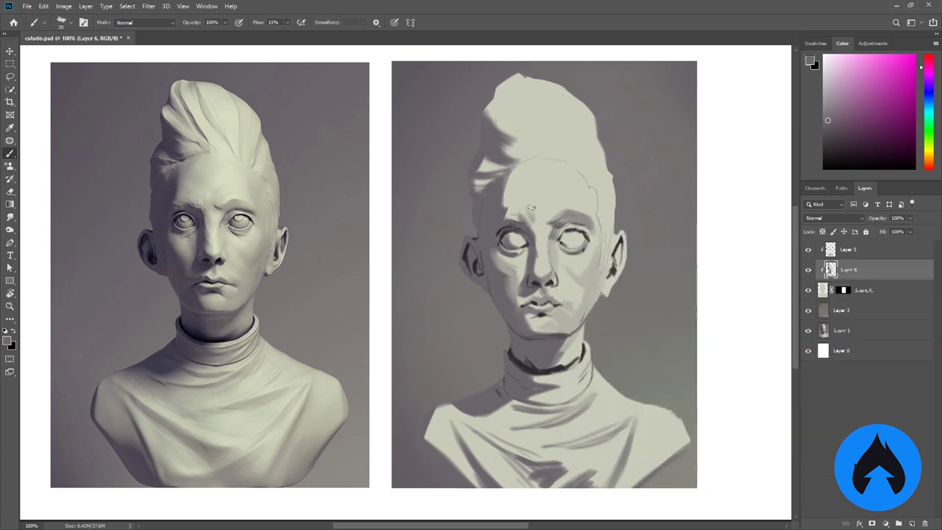
- Shade the forehead and the lit side's temple with a sampled light grey, using a 70 px brush at 23% flow
{"action": "left_click", "coordinate": [527, 218], "text": "alt"}
{"action": "right_click", "coordinate": [567, 228]}
{"action": "key", "text": "Return"}
{"action": "key", "text": "shift+2"}
{"action": "key", "text": "shift+3"}
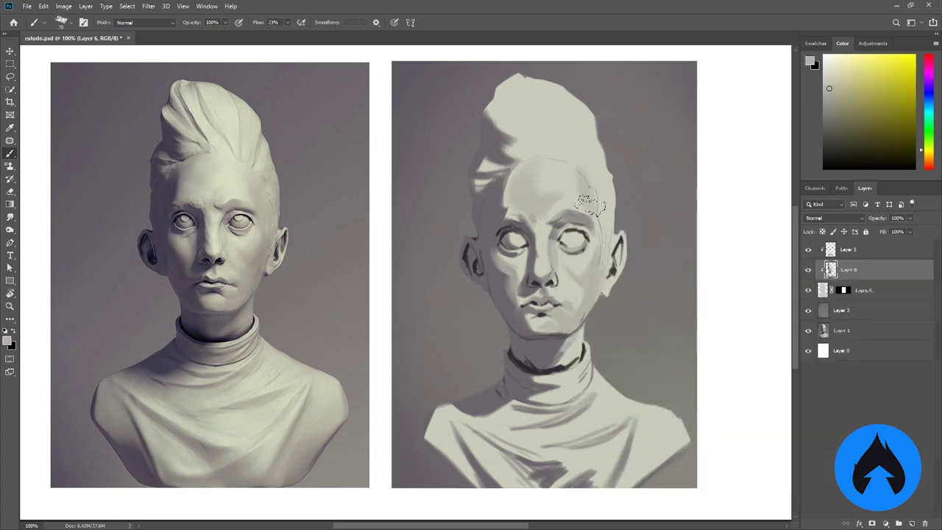
{"action": "left_click_drag", "start_coordinate": [595, 199], "coordinate": [619, 249]}
- Paint the hair's flowing locks and the shadowed strands beside the forehead with sampled greys, using a 28 px brush
{"action": "left_click_drag", "start_coordinate": [526, 88], "coordinate": [554, 144]}
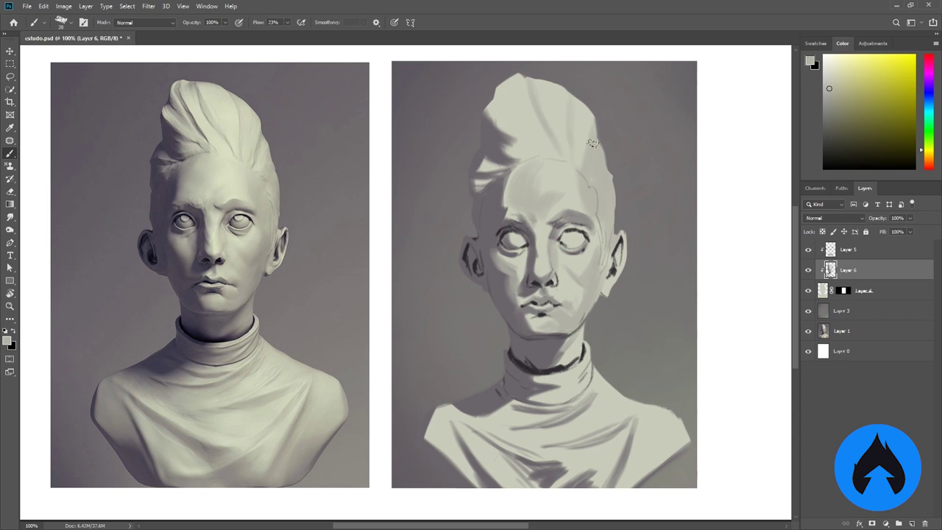
{"action": "left_click", "coordinate": [482, 152], "text": "alt"}
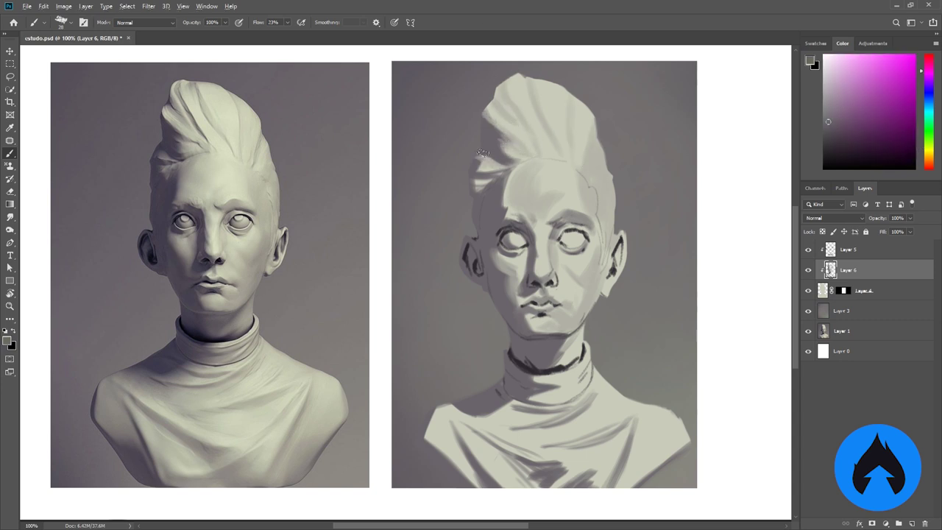
{"action": "left_click", "coordinate": [489, 177], "text": "alt"}
{"action": "left_click_drag", "start_coordinate": [489, 176], "coordinate": [486, 188]}
{"action": "left_click", "coordinate": [537, 261], "text": "alt"}
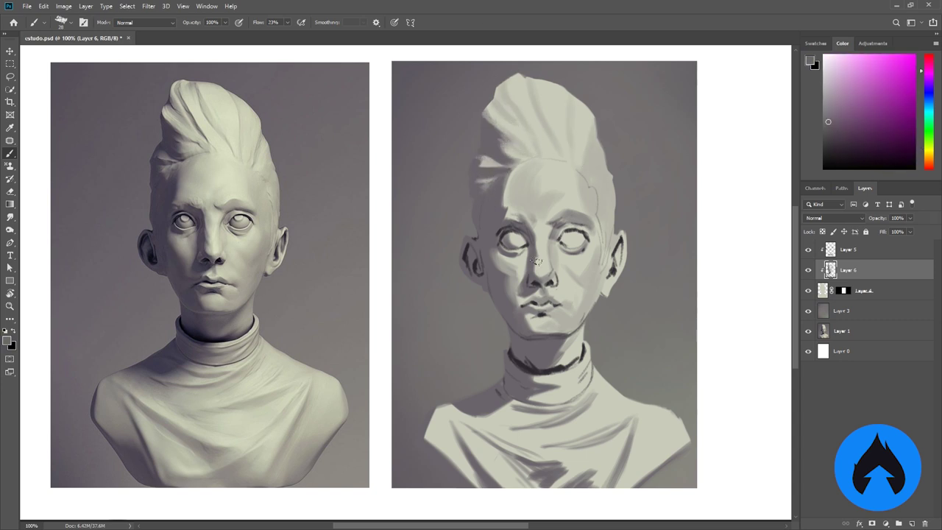
- Blend the background around the bust on Layer 3 with sampled greys and a soft 300 px brush
{"action": "left_click", "coordinate": [841, 310]}
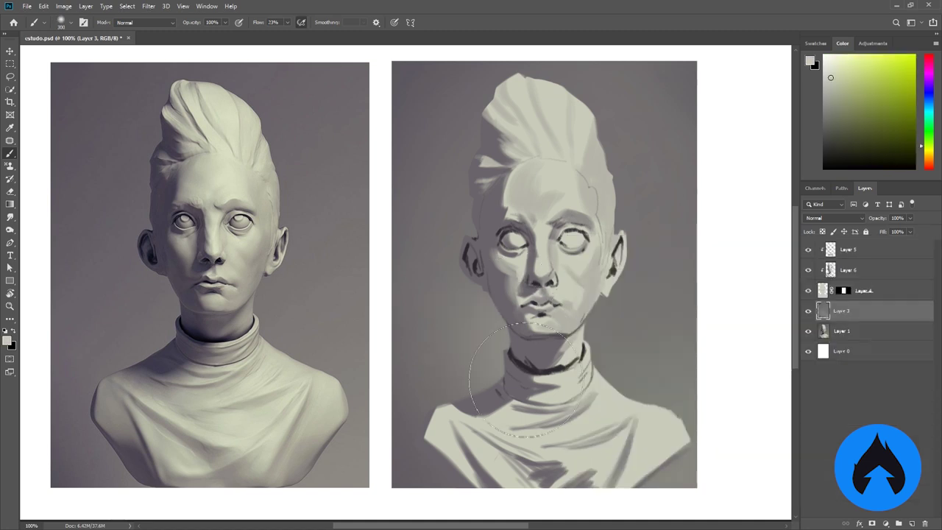
{"action": "mouse_move", "coordinate": [517, 377]}
{"action": "left_mouse_down"}
{"action": "mouse_move", "coordinate": [457, 479]}
{"action": "mouse_move", "coordinate": [662, 486]}
{"action": "left_mouse_up"}
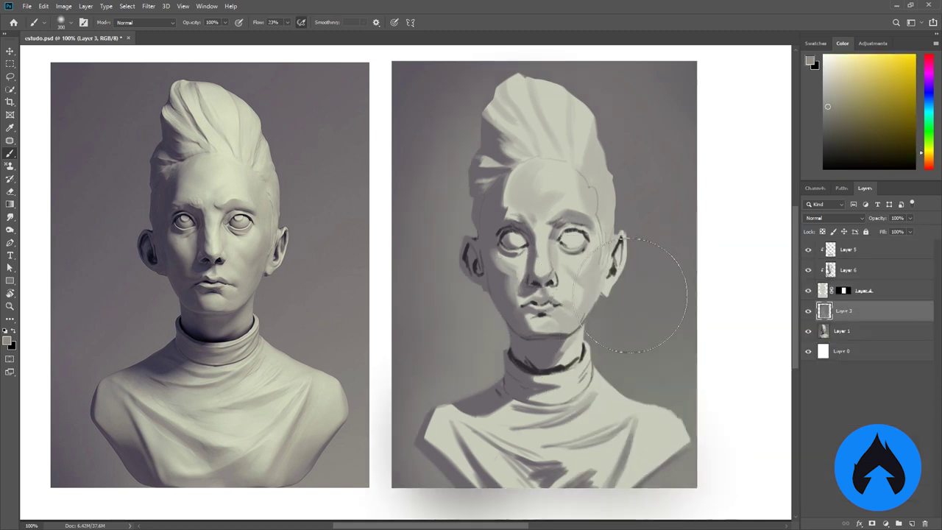
{"action": "left_click", "coordinate": [663, 465], "text": "alt"}
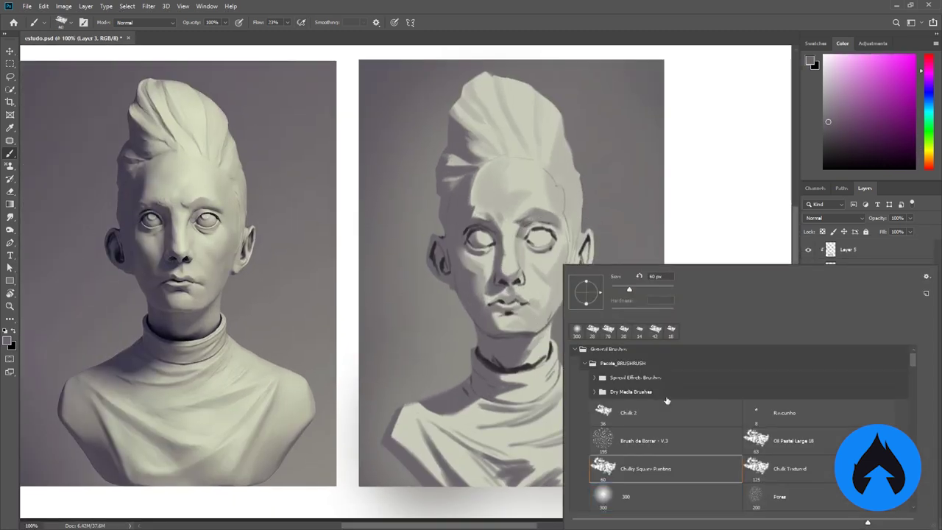
- Add a clipped Multiply layer above Layer 5 and glaze a greenish tone over the whole bust
{"action": "left_click", "coordinate": [847, 250]}
{"action": "key", "text": "ctrl+shift+alt+n"}
{"action": "left_click", "coordinate": [834, 218]}
{"action": "left_click", "coordinate": [817, 249]}
{"action": "left_click", "coordinate": [515, 167], "text": "alt"}
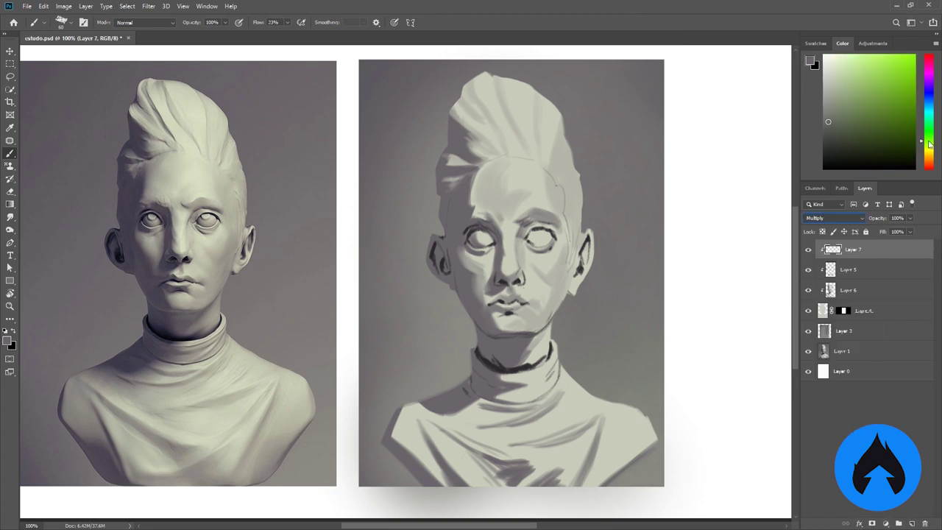
{"action": "left_click_drag", "start_coordinate": [516, 167], "coordinate": [479, 221]}
- Add a clipped layer on top and paint light tones and folds over the turtleneck and drapery
{"action": "right_click", "coordinate": [525, 194]}
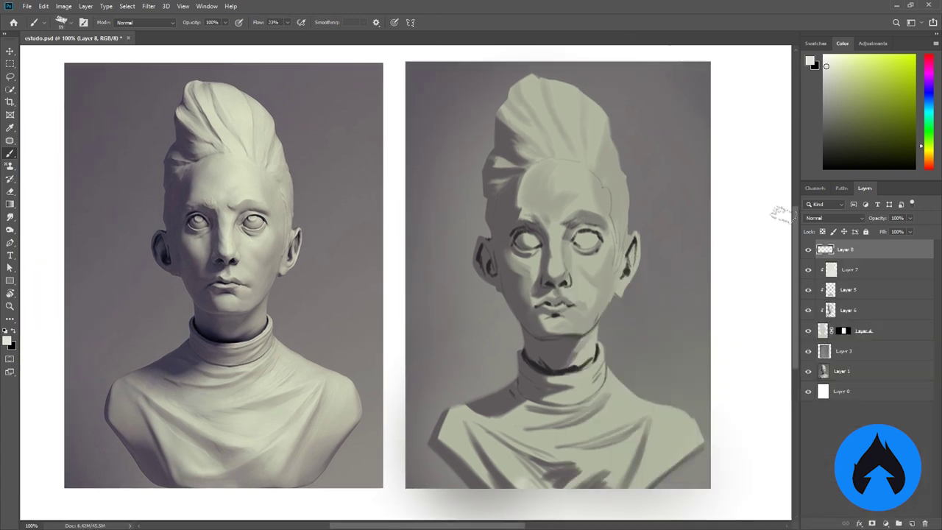
{"action": "mouse_move", "coordinate": [638, 418]}
{"action": "left_mouse_down"}
{"action": "mouse_move", "coordinate": [643, 475]}
{"action": "mouse_move", "coordinate": [681, 453]}
{"action": "mouse_move", "coordinate": [556, 469]}
{"action": "mouse_move", "coordinate": [564, 487]}
{"action": "mouse_move", "coordinate": [571, 472]}
{"action": "mouse_move", "coordinate": [589, 484]}
{"action": "mouse_move", "coordinate": [481, 470]}
{"action": "mouse_move", "coordinate": [487, 484]}
{"action": "mouse_move", "coordinate": [444, 433]}
{"action": "mouse_move", "coordinate": [450, 404]}
{"action": "mouse_move", "coordinate": [476, 373]}
{"action": "mouse_move", "coordinate": [532, 405]}
{"action": "mouse_move", "coordinate": [587, 413]}
{"action": "mouse_move", "coordinate": [627, 397]}
{"action": "mouse_move", "coordinate": [593, 404]}
{"action": "mouse_move", "coordinate": [561, 376]}
{"action": "left_mouse_up"}
{"action": "right_click", "coordinate": [562, 377]}
{"action": "key", "text": "Escape"}
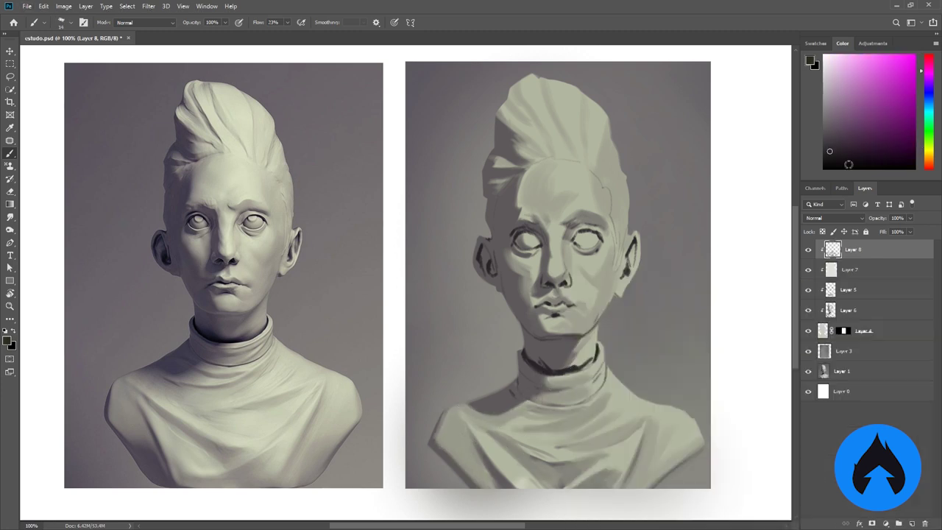
- Colorize Layer 5's dark accents purple with Hue/Saturation, using hue 257 and saturation +56
{"action": "key", "text": "ctrl+u"}
{"action": "left_click_drag", "start_coordinate": [760, 246], "coordinate": [767, 246]}
{"action": "left_click_drag", "start_coordinate": [793, 220], "coordinate": [784, 221]}
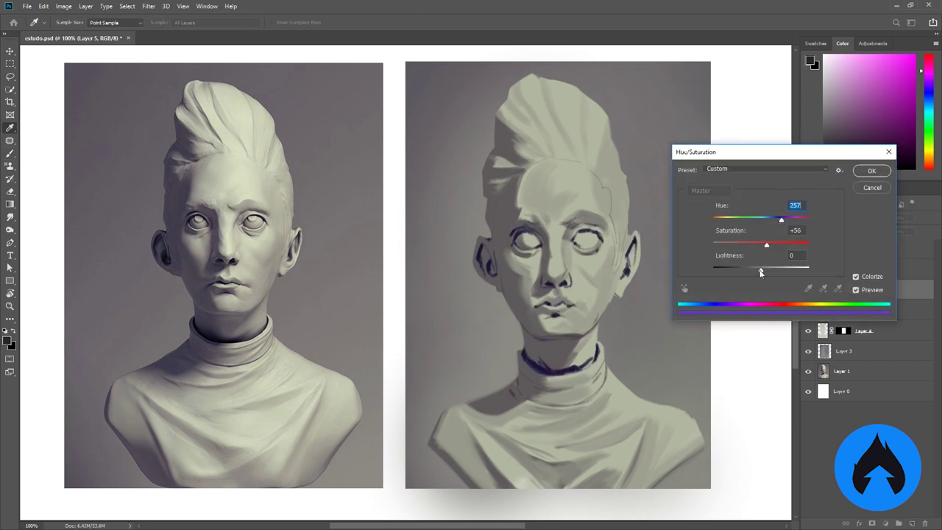
{"action": "left_click", "coordinate": [871, 170]}
- Brighten the eyeball on the face's shadow side on Layer 8 with a sampled light tone, using a 7 px brush at 42% flow
{"action": "key", "text": "ctrl+shift+alt+n"}
{"action": "left_click", "coordinate": [556, 253]}
{"action": "key", "text": "b"}
{"action": "right_click", "coordinate": [565, 255]}
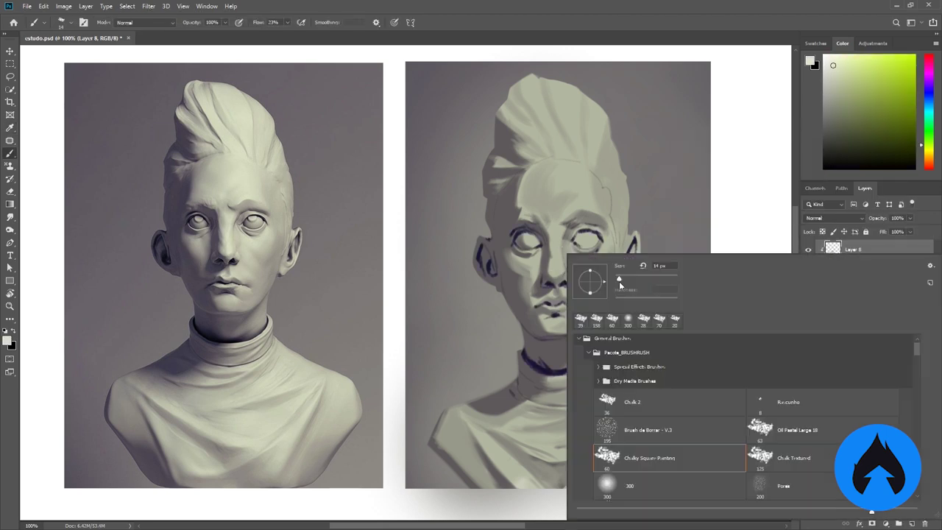
{"action": "left_click_drag", "start_coordinate": [619, 281], "coordinate": [622, 281]}
{"action": "key", "text": "Return"}
{"action": "left_click_drag", "start_coordinate": [513, 245], "coordinate": [526, 252]}
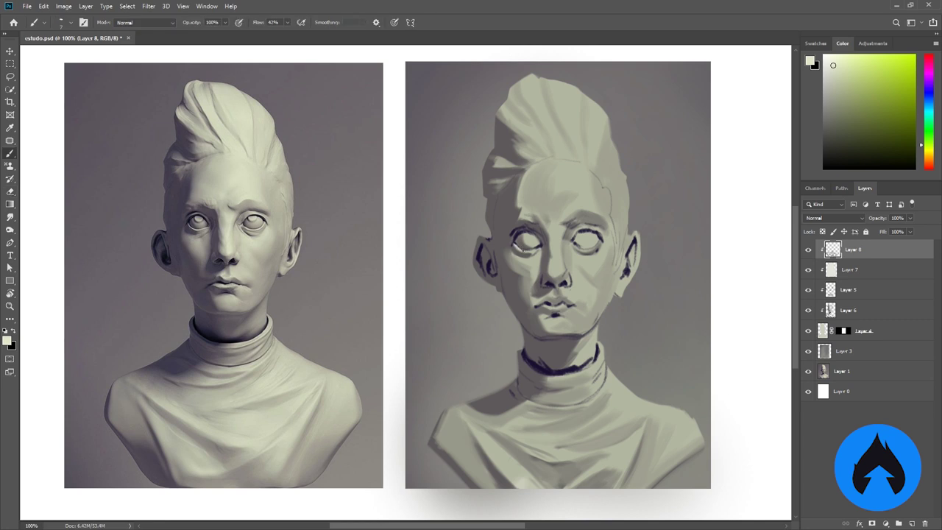
- Refine the eyeballs and lower lids of both eyes with light and dark tones sampled around them
{"action": "left_click", "coordinate": [528, 252], "text": "alt"}
{"action": "left_click", "coordinate": [530, 251], "text": "alt"}
{"action": "left_click", "coordinate": [577, 247], "text": "alt"}
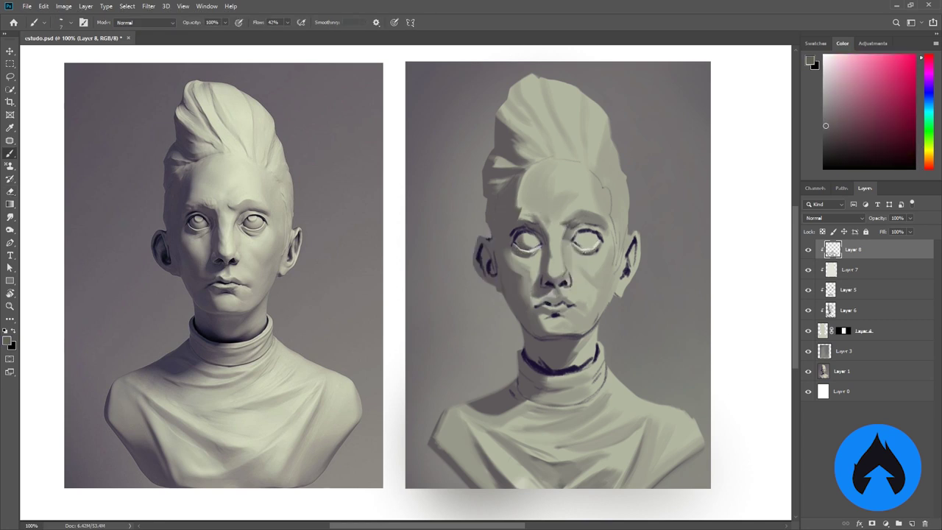
- Define the lit side's brow, the nose and the upper lip with sampled tones, raising the brush flow to 64%
{"action": "left_click", "coordinate": [587, 230], "text": "alt"}
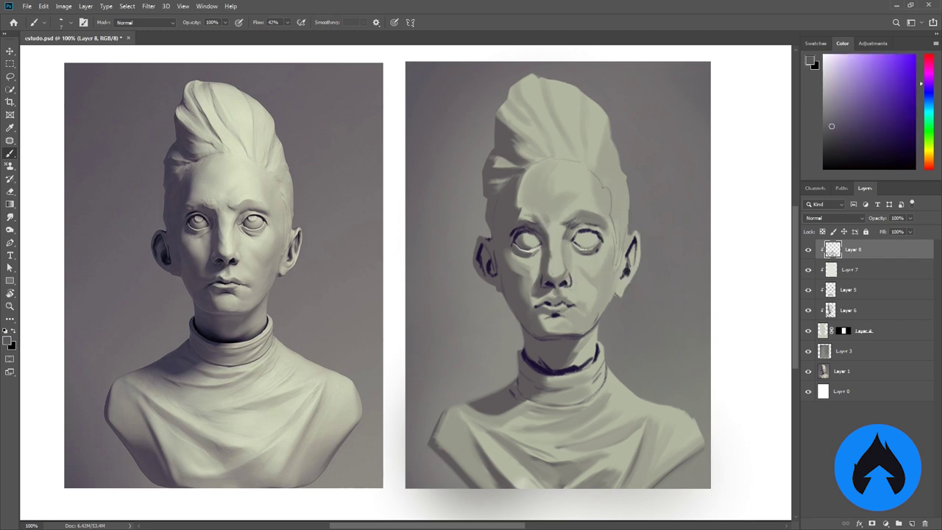
{"action": "left_click_drag", "start_coordinate": [287, 22], "coordinate": [300, 34]}
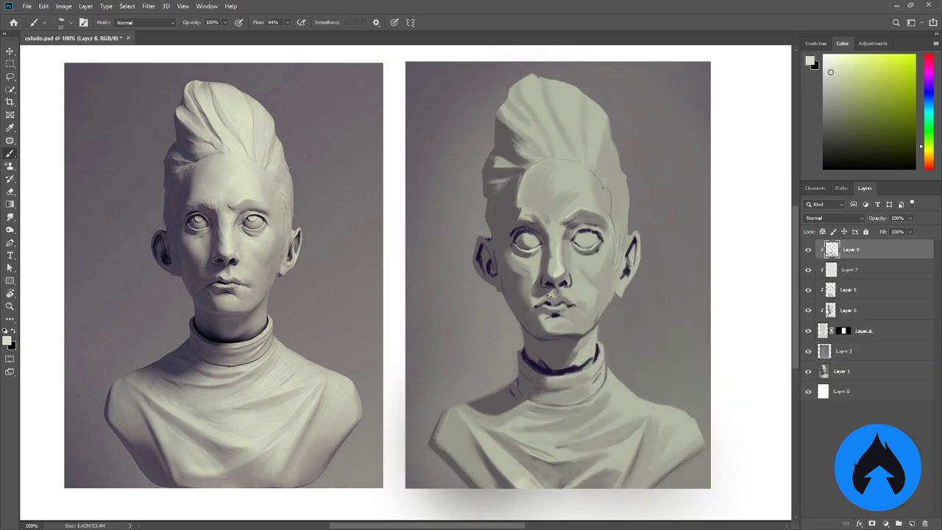
{"action": "left_click", "coordinate": [539, 288], "text": "alt"}
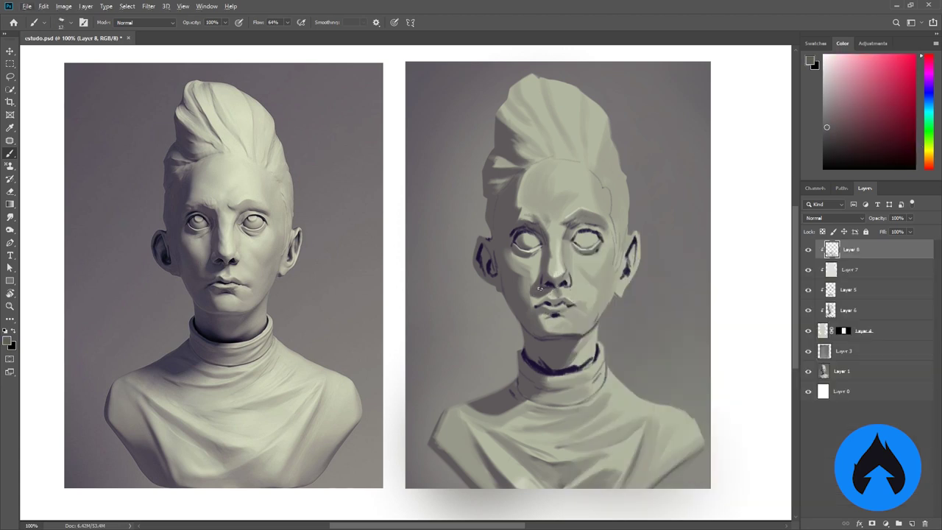
- Add a clipped Multiply layer and glaze a pale blue-grey softly over the face with the 300 px soft brush
{"action": "left_click", "coordinate": [912, 524]}
{"action": "right_click", "coordinate": [692, 290]}
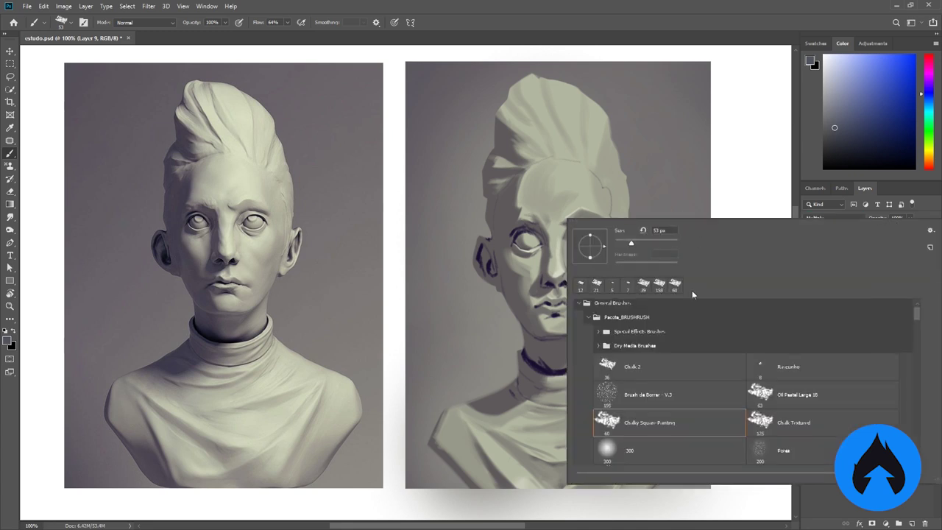
{"action": "double_click", "coordinate": [607, 449]}
{"action": "key", "text": "x"}
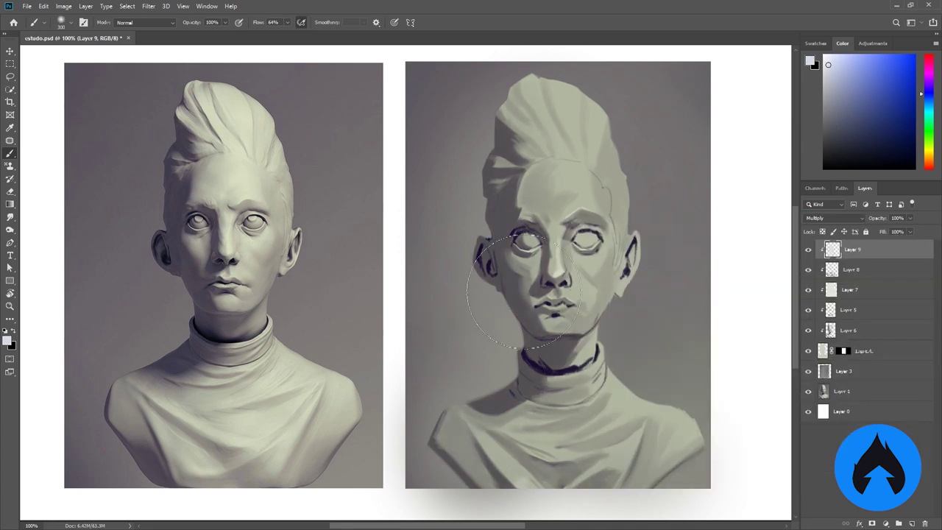
- Add a clipped Normal layer and model the forehead with a sampled light tone, using the chalky brush at 33% flow
{"action": "left_click", "coordinate": [912, 524]}
{"action": "right_click", "coordinate": [611, 295]}
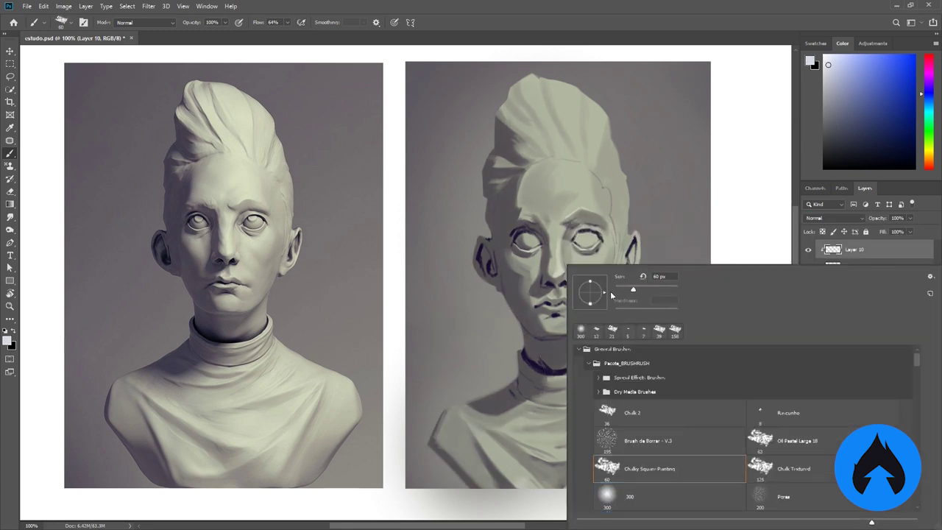
{"action": "key", "text": "Escape"}
{"action": "left_click", "coordinate": [591, 230], "text": "alt"}
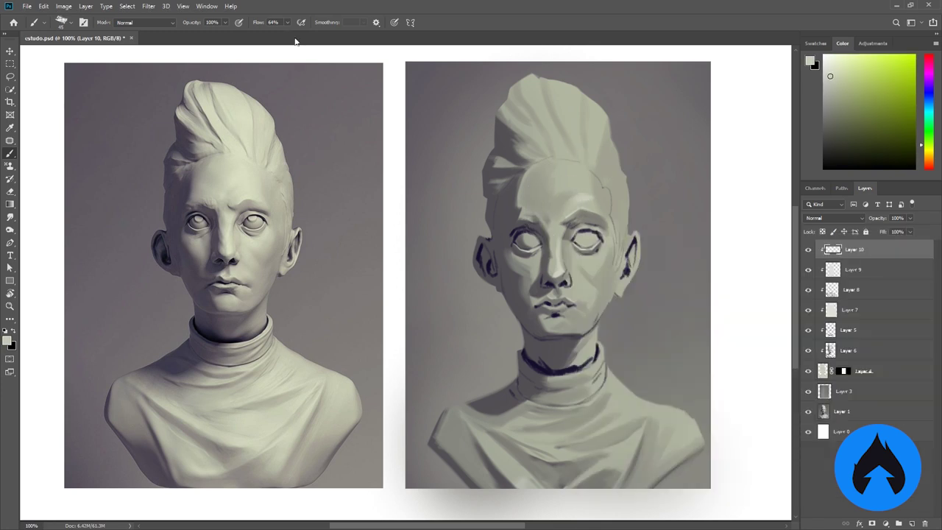
{"action": "key", "text": "shift+3"}
{"action": "key", "text": "shift+3"}
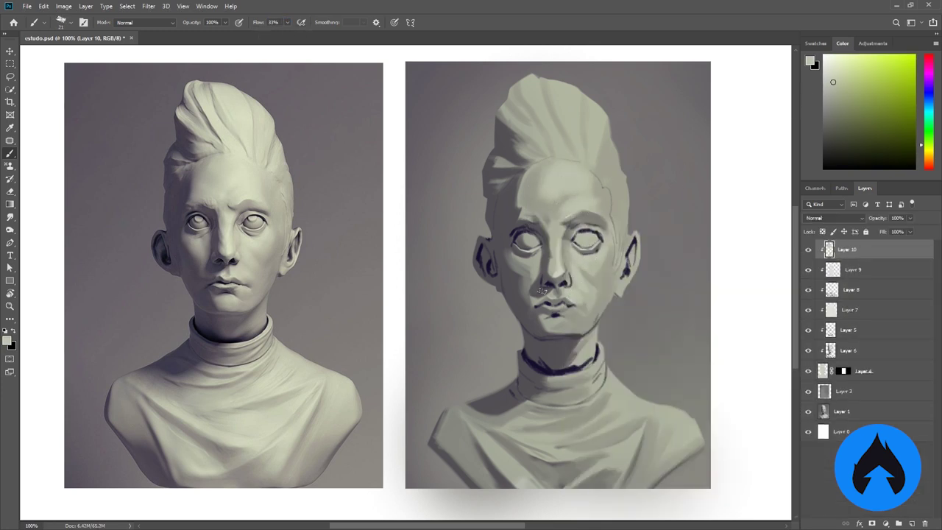
- Shade the neck and collar edge with sampled dark tones, and highlight the turtleneck and drapery folds with a light tone
{"action": "left_click", "coordinate": [551, 338], "text": "alt"}
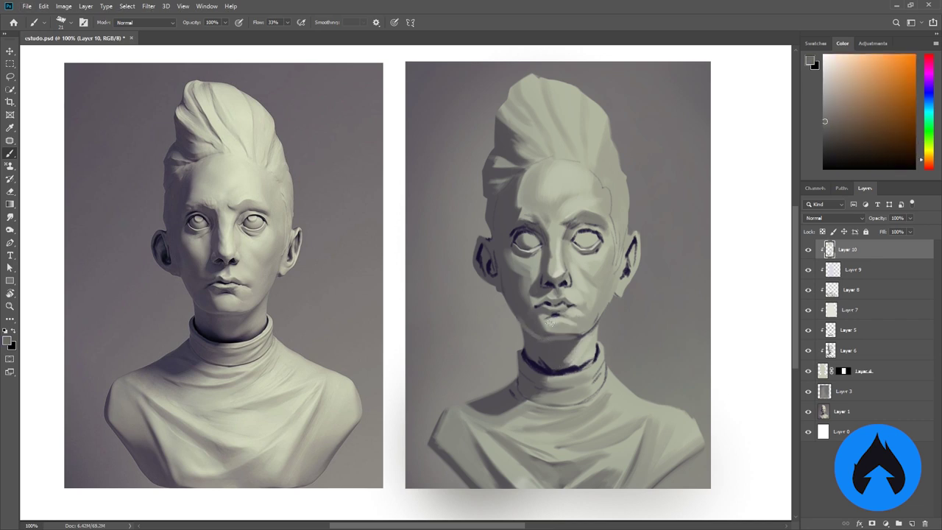
{"action": "left_click", "coordinate": [553, 351], "text": "alt"}
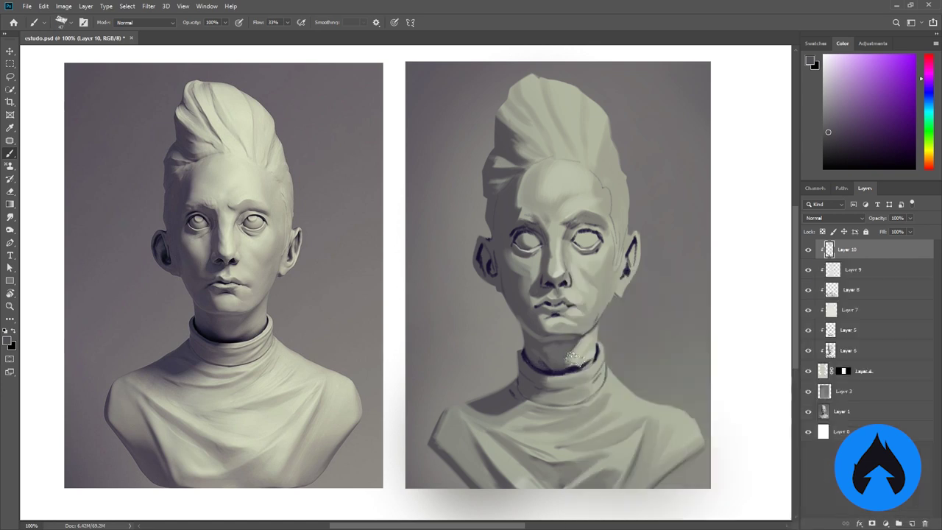
{"action": "left_click", "coordinate": [522, 358], "text": "alt"}
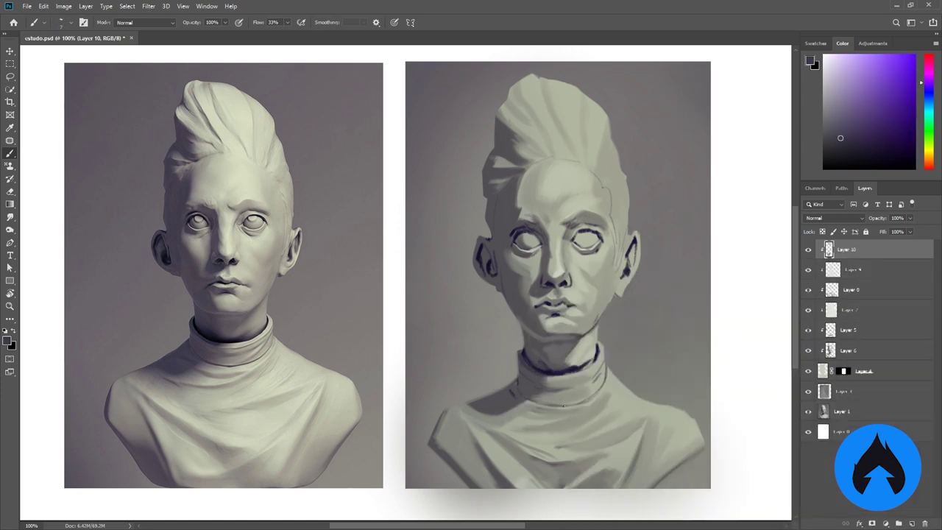
{"action": "left_click", "coordinate": [590, 372], "text": "alt"}
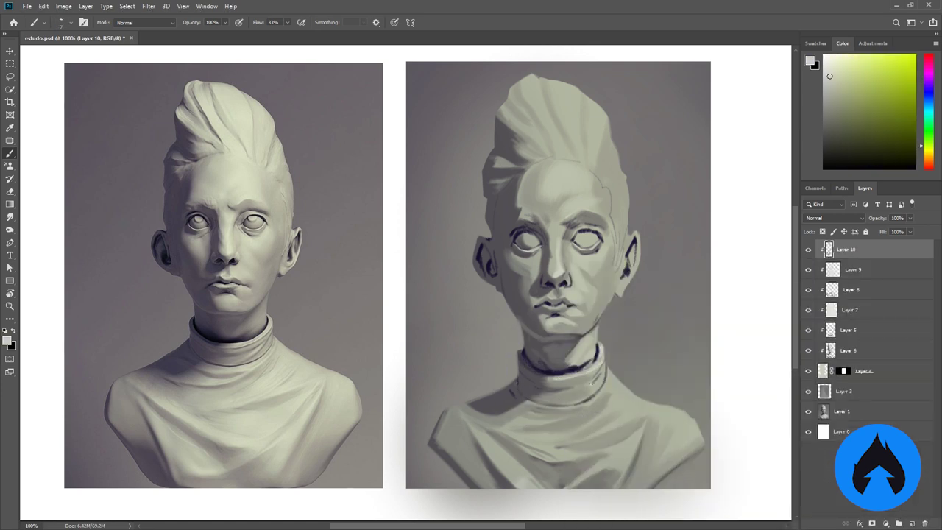
{"action": "left_click_drag", "start_coordinate": [644, 448], "coordinate": [628, 466]}
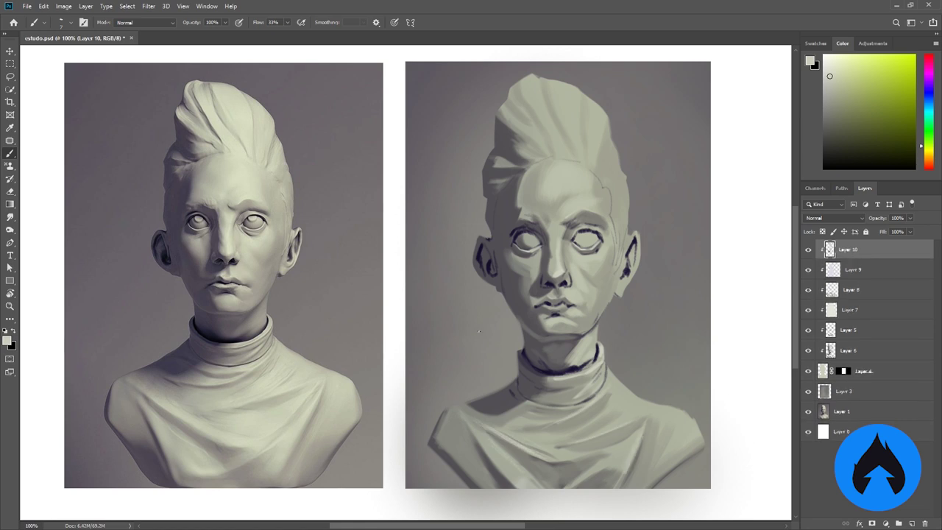
- Refine the lit side's ear with sampled dark and light tones
{"action": "left_click", "coordinate": [539, 287], "text": "alt"}
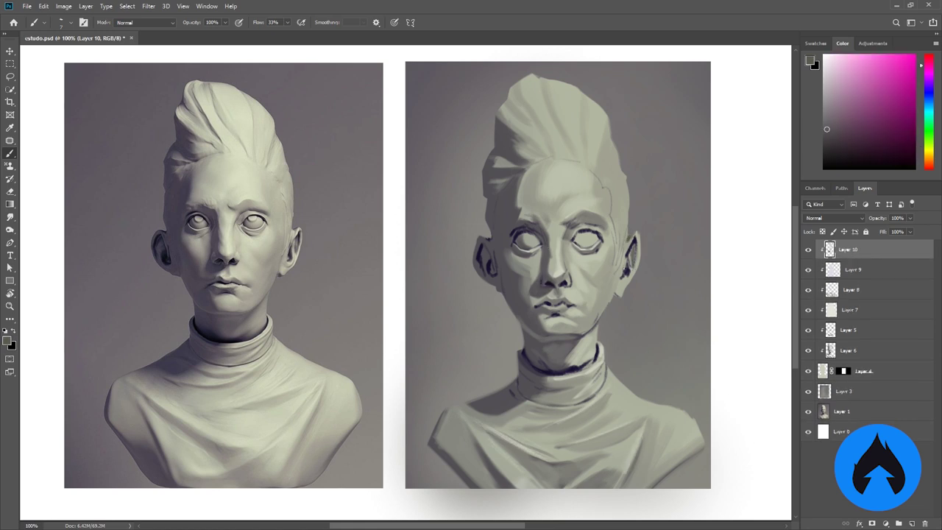
{"action": "left_click", "coordinate": [626, 283], "text": "alt"}
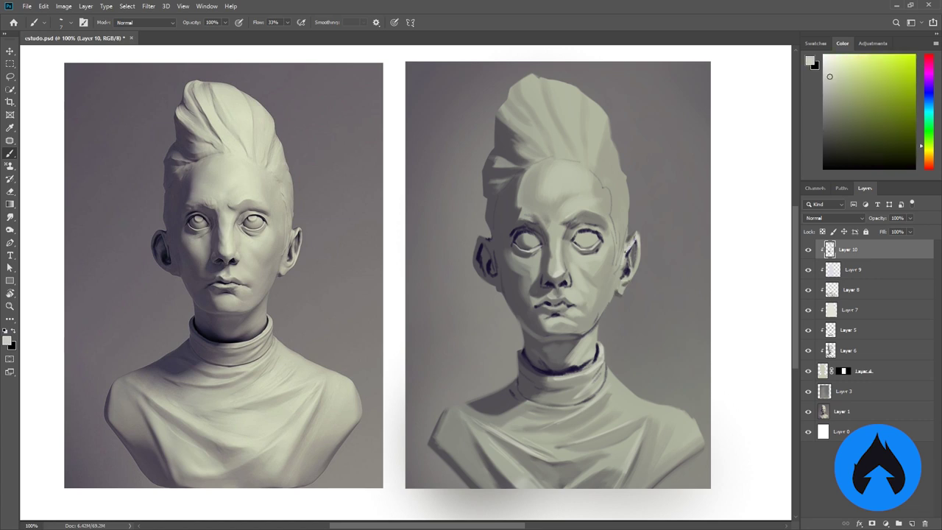
- Highlight the hair's upper locks with sampled light tones, using the Chalk 2 brush at 36 px
{"action": "right_click", "coordinate": [617, 218]}
{"action": "left_click", "coordinate": [632, 353]}
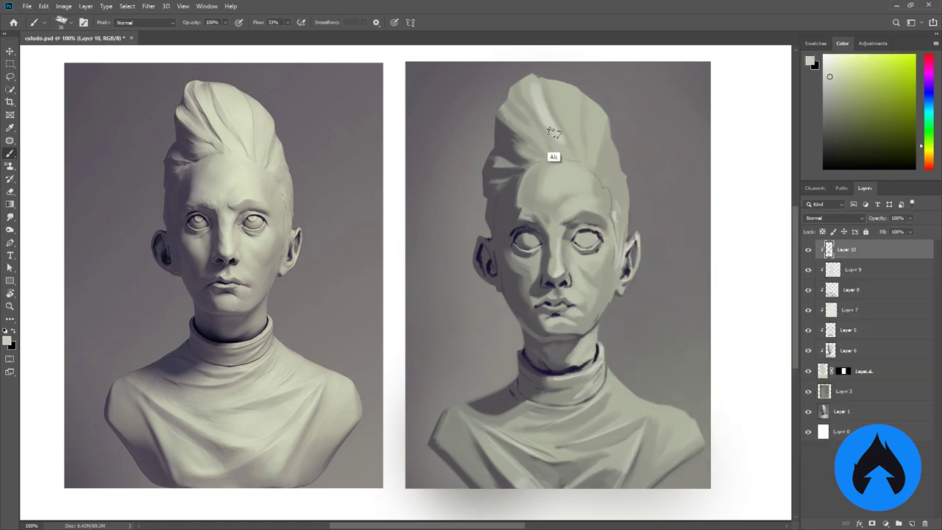
{"action": "left_click", "coordinate": [550, 121], "text": "alt"}
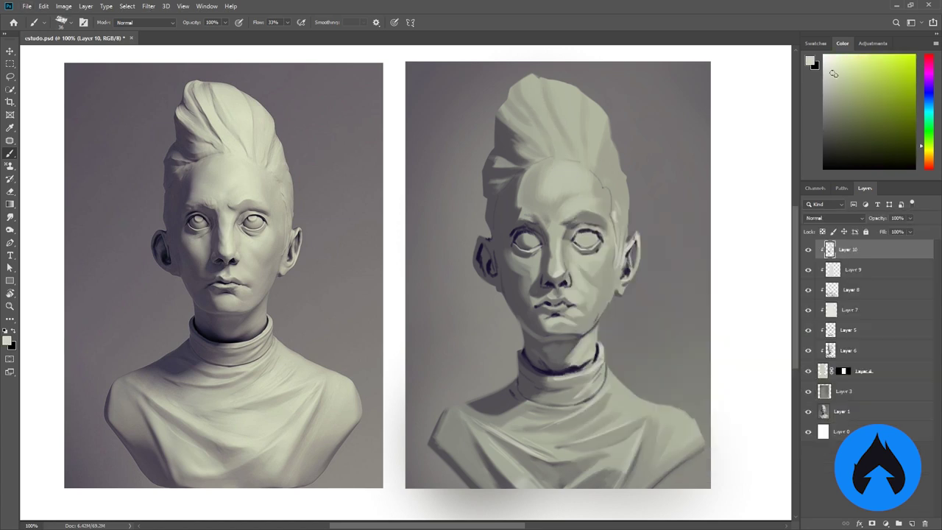
{"action": "left_click", "coordinate": [555, 144], "text": "alt"}
{"action": "left_click_drag", "start_coordinate": [528, 81], "coordinate": [548, 125]}
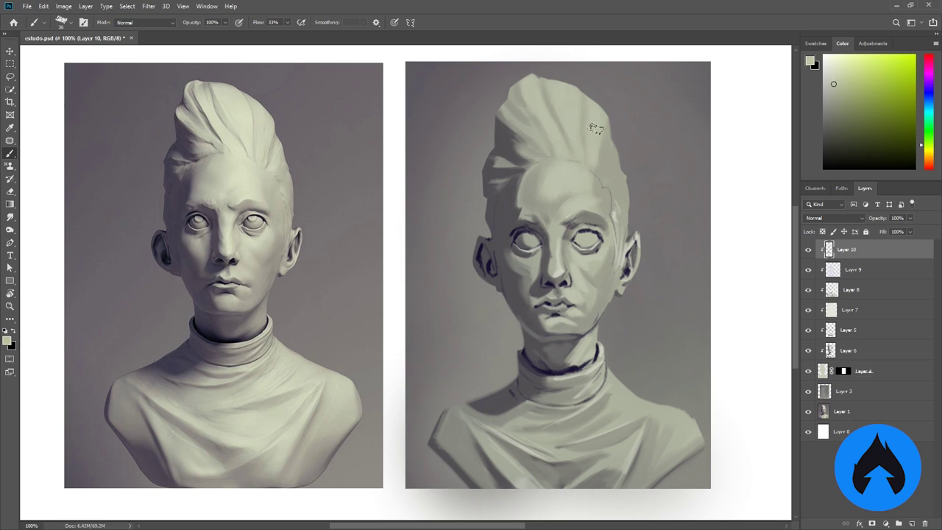
- Check the brush's Shape Dynamics settings, and refine the hairline and the hair above the lit side's ear with sampled tones
{"action": "right_click", "coordinate": [572, 147]}
{"action": "key", "text": "Escape"}
{"action": "key", "text": "F5"}
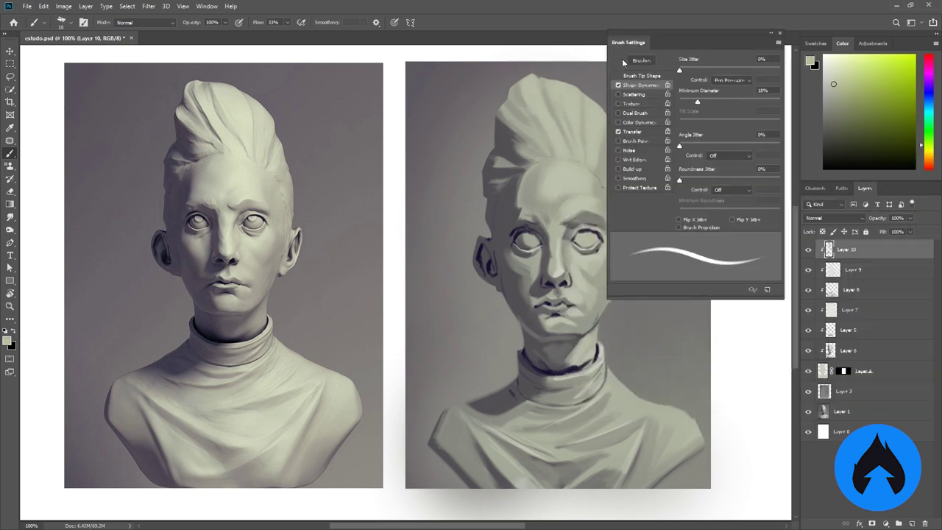
{"action": "key", "text": "F5"}
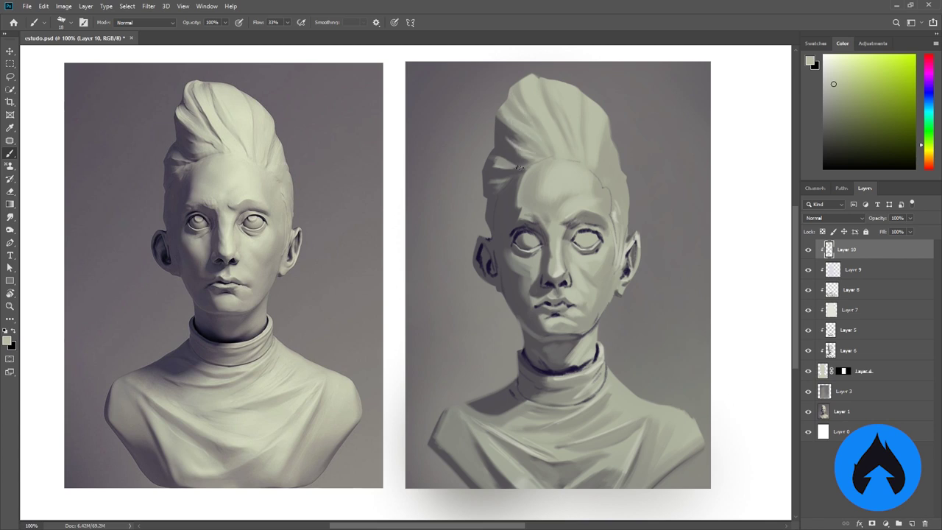
{"action": "left_click", "coordinate": [622, 230], "text": "alt"}
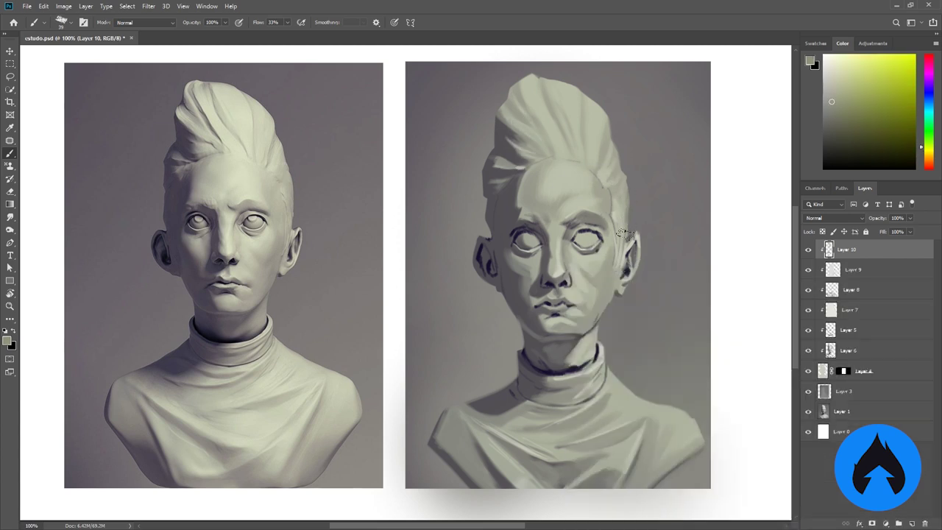
- Refine the lit side of the forehead and its hairline with sampled light and mid-grey tones
{"action": "left_click", "coordinate": [590, 165], "text": "alt"}
{"action": "left_click", "coordinate": [560, 145], "text": "alt"}
{"action": "left_click_drag", "start_coordinate": [601, 151], "coordinate": [560, 130]}
{"action": "left_click", "coordinate": [487, 218], "text": "alt"}
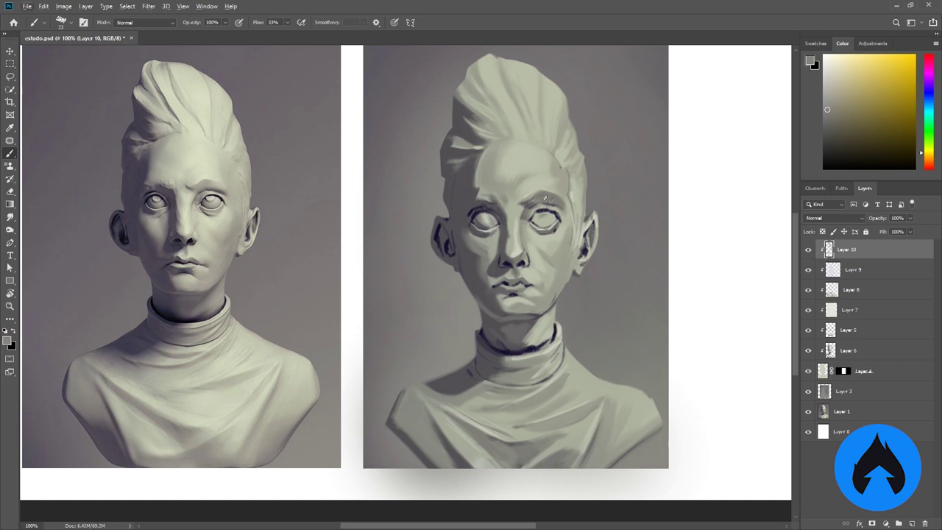
- Detail the lit side's eye and brow with sampled light tones, using a 3 px brush
{"action": "left_click", "coordinate": [488, 221], "text": "alt"}
{"action": "right_click", "coordinate": [549, 215]}
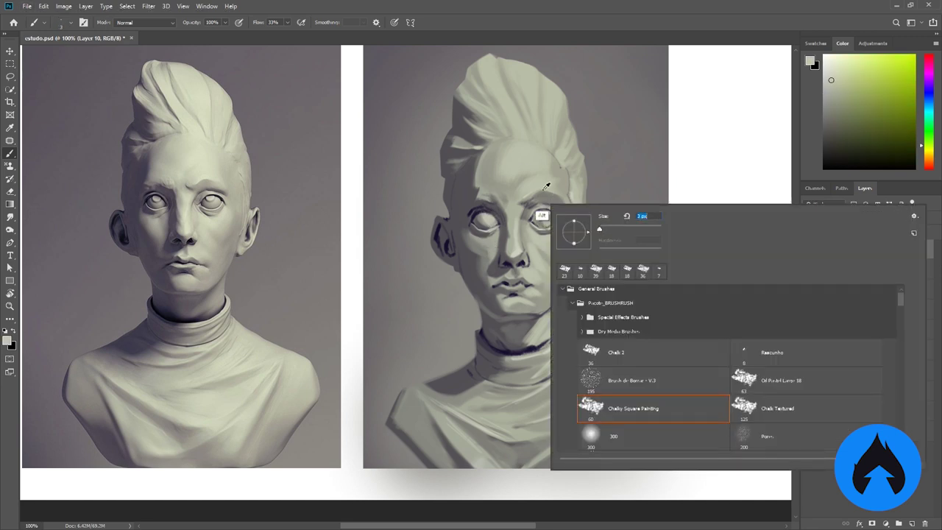
{"action": "left_click", "coordinate": [548, 214], "text": "alt"}
{"action": "right_click", "coordinate": [565, 211]}
{"action": "left_click", "coordinate": [564, 210]}
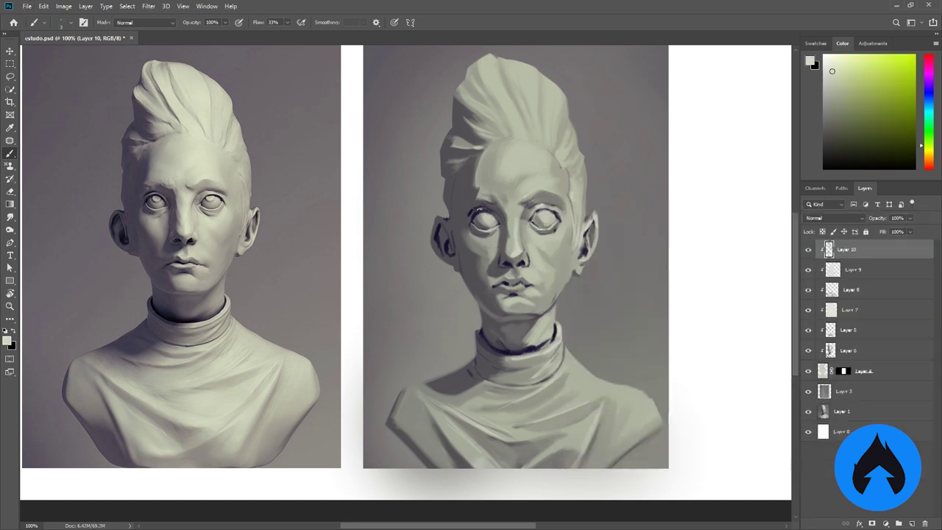
{"action": "right_click", "coordinate": [530, 213]}
{"action": "left_click", "coordinate": [530, 211]}
- Refine the nose and the area beside it below the lit side's eye with sampled dark and light tones
{"action": "left_click", "coordinate": [503, 250], "text": "alt"}
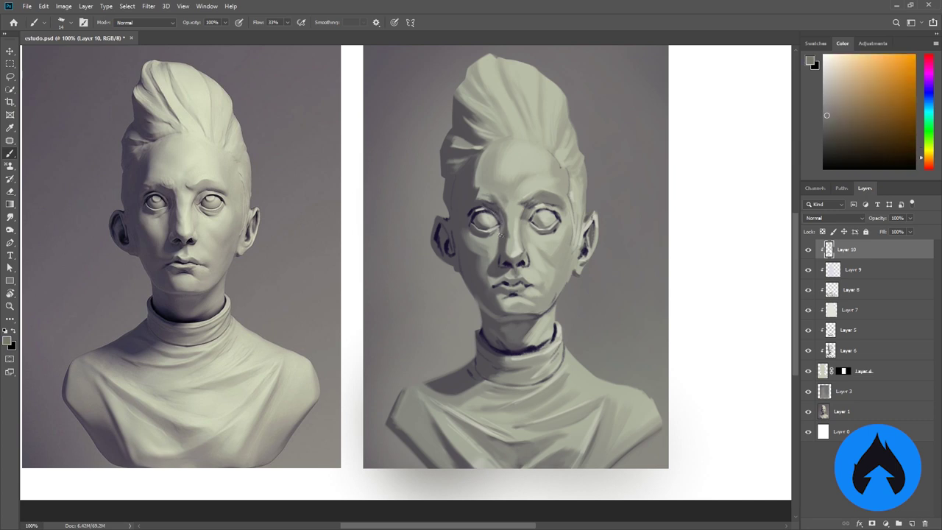
{"action": "left_click", "coordinate": [526, 252], "text": "alt"}
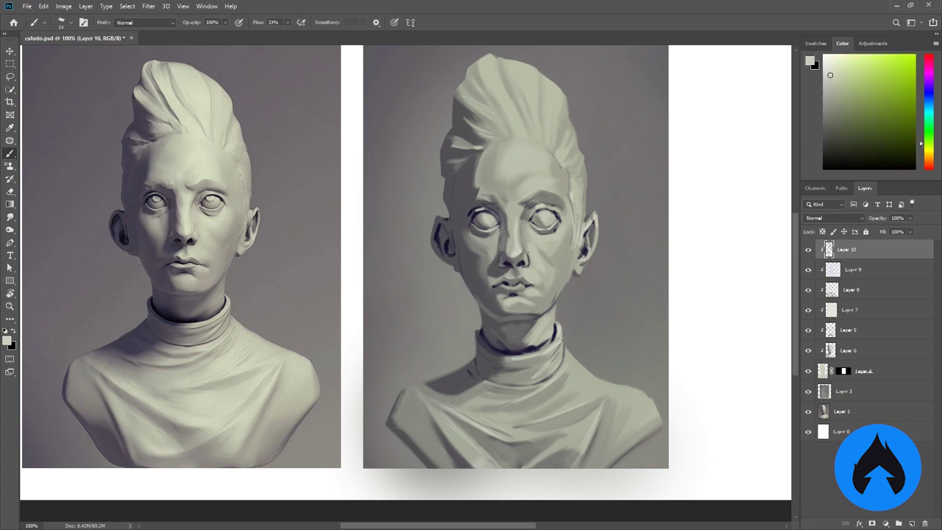
{"action": "left_click", "coordinate": [518, 259], "text": "alt"}
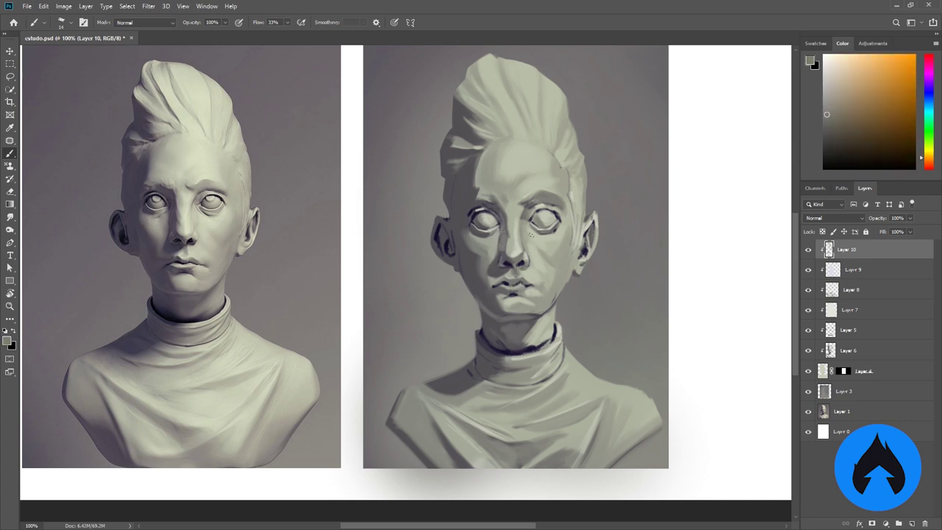
{"action": "left_click", "coordinate": [531, 235], "text": "alt"}
- Refine the shadow side's ear, jaw edge and temple with sampled dark tones, resizing the brush as needed
{"action": "right_click", "coordinate": [482, 230]}
{"action": "left_click", "coordinate": [460, 280]}
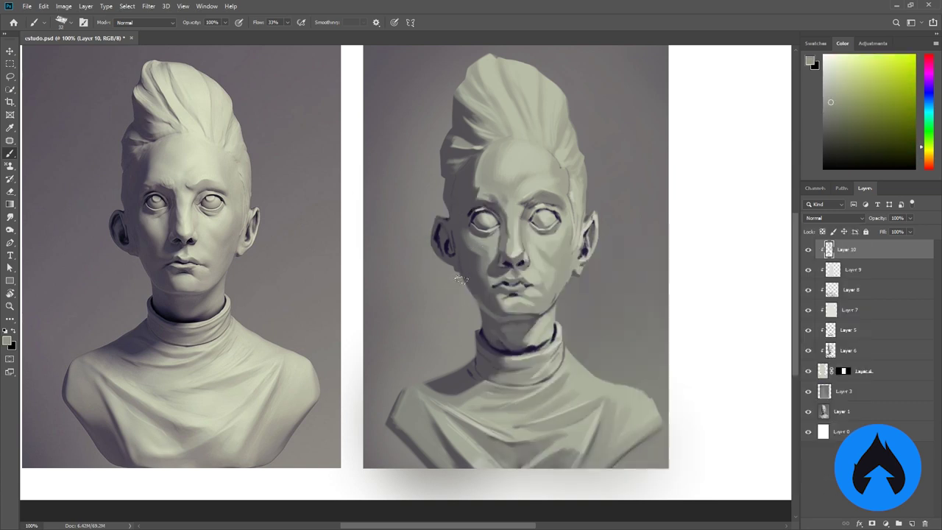
{"action": "right_click", "coordinate": [440, 234]}
{"action": "left_click", "coordinate": [440, 234], "text": "alt"}
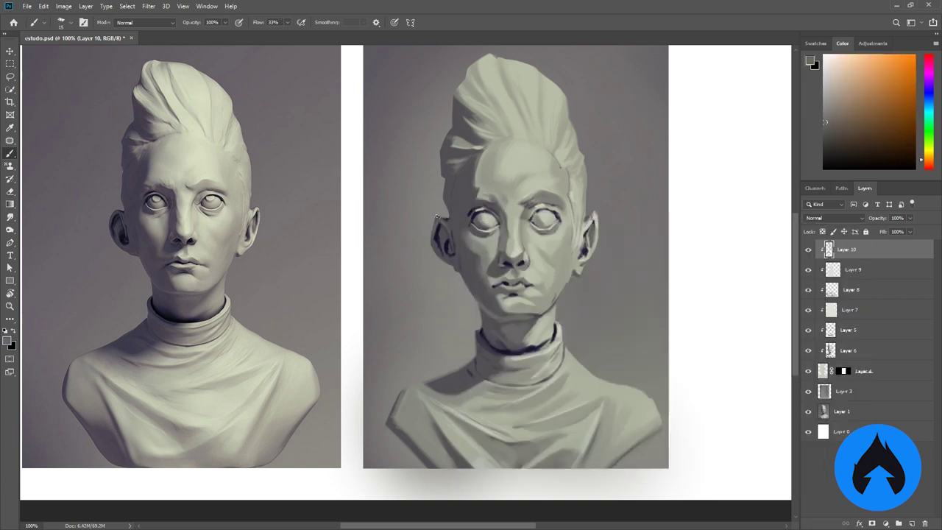
{"action": "left_click", "coordinate": [473, 290], "text": "alt"}
{"action": "right_click", "coordinate": [458, 176]}
{"action": "left_click", "coordinate": [461, 182]}
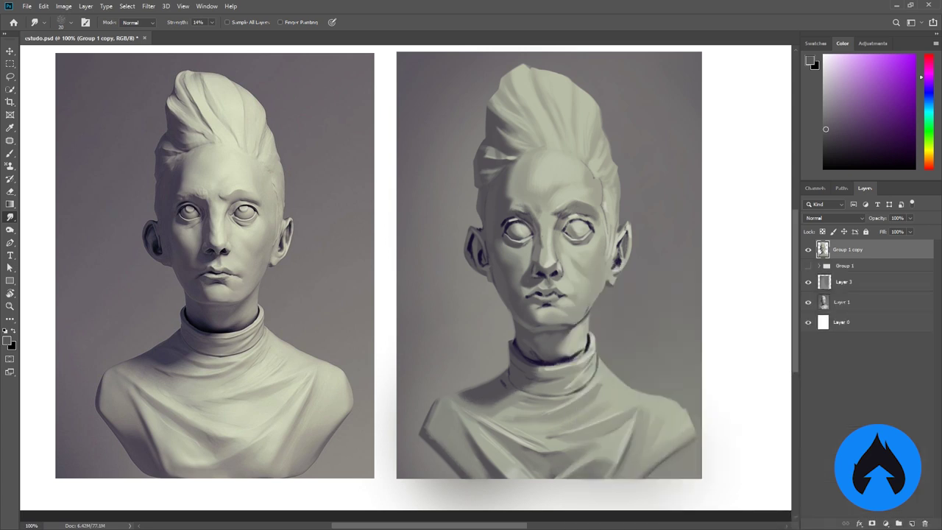
- Lock the transparent pixels of Group 1 copy and shade the shadow side's eye, ear, cheek and neck with sampled dark tones
{"action": "key", "text": "b"}
{"action": "left_click", "coordinate": [517, 257], "text": "alt"}
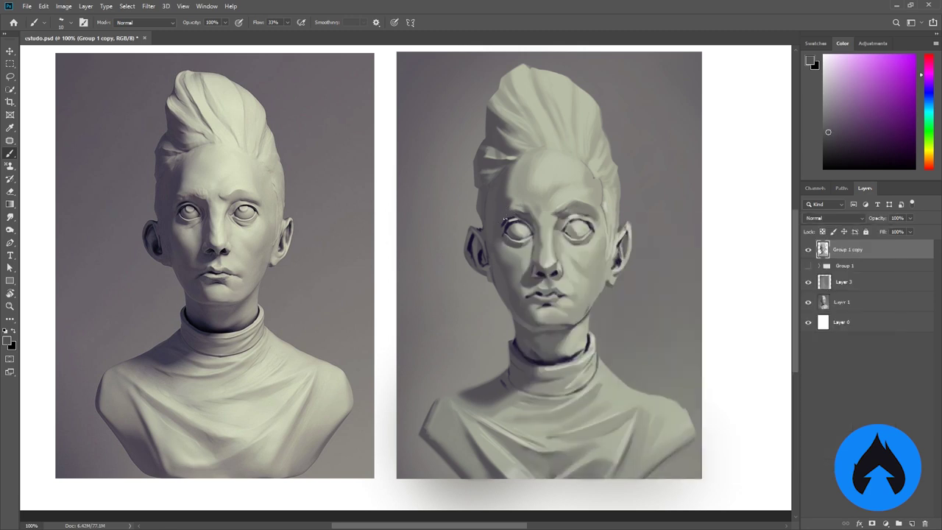
{"action": "left_click", "coordinate": [479, 251], "text": "alt"}
{"action": "key", "text": "slash"}
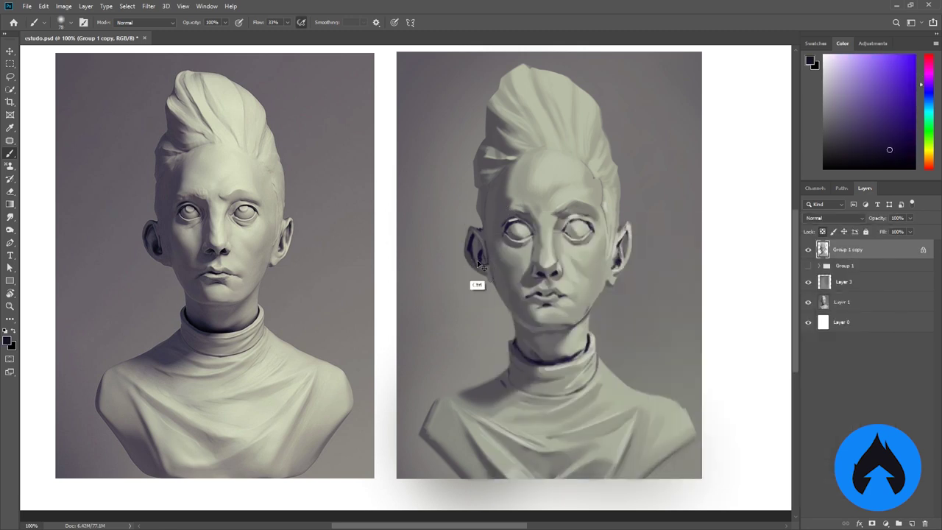
{"action": "left_click", "coordinate": [503, 280], "text": "alt"}
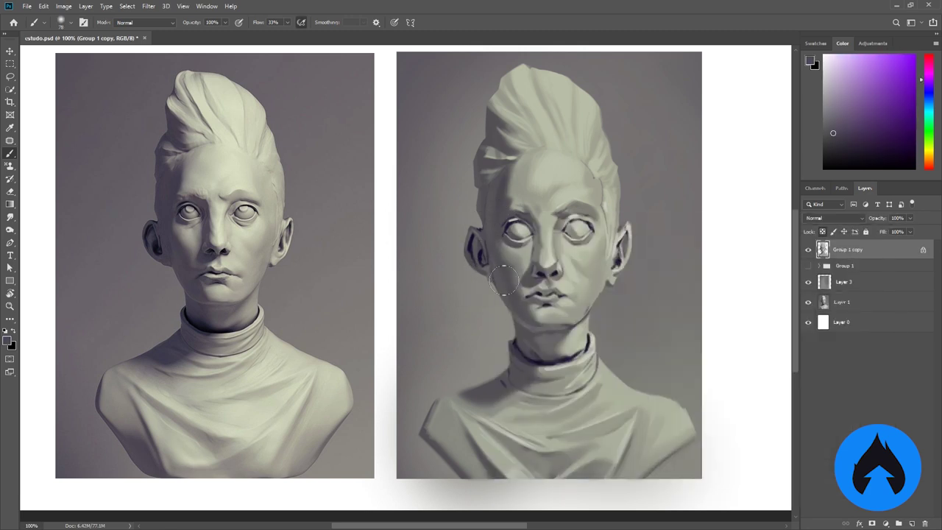
{"action": "left_click", "coordinate": [537, 379], "text": "alt"}
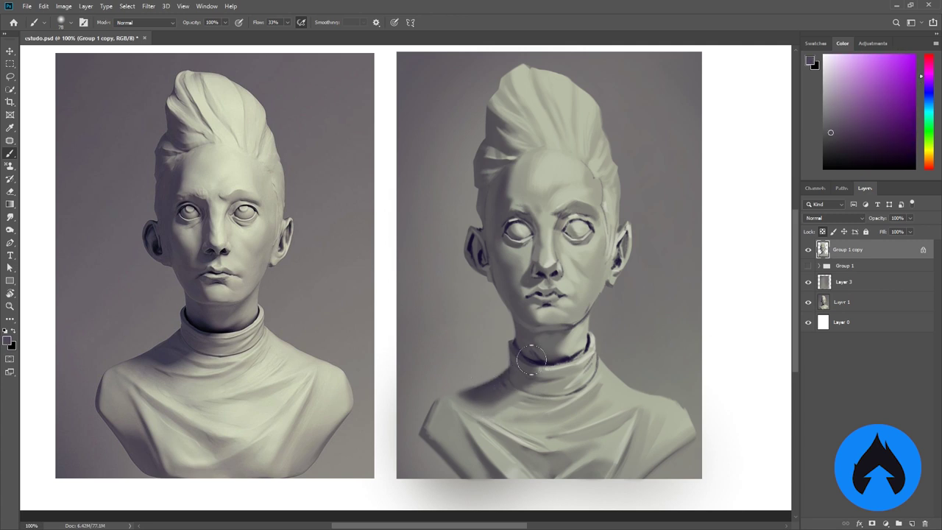
- Darken the inner edge of the collar with a sampled near-black tone, using a small brush at 80% flow
{"action": "right_click", "coordinate": [546, 382]}
{"action": "key", "text": "Escape"}
{"action": "left_click", "coordinate": [527, 357], "text": "alt"}
{"action": "key", "text": "8"}
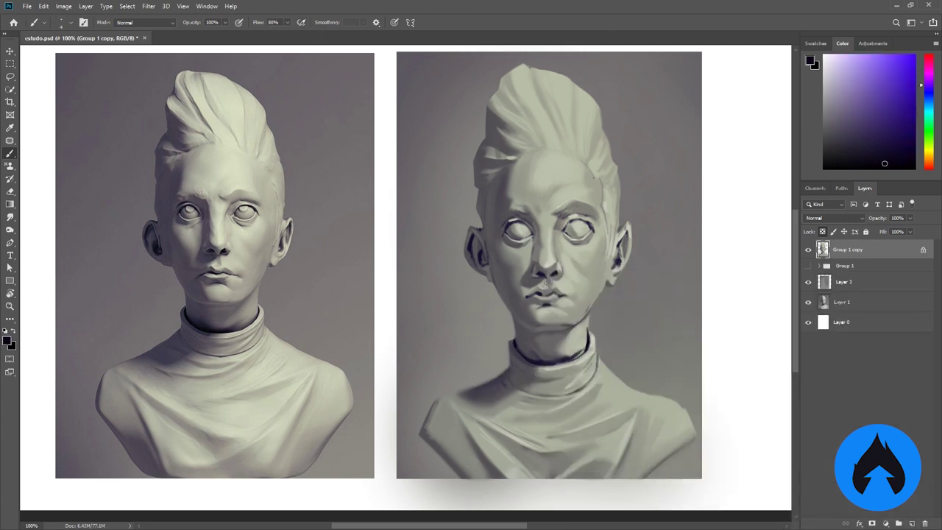
- Refine the area between the nose and upper lip with sampled grey tones
{"action": "left_click", "coordinate": [541, 291], "text": "alt"}
{"action": "left_click", "coordinate": [540, 286], "text": "alt"}
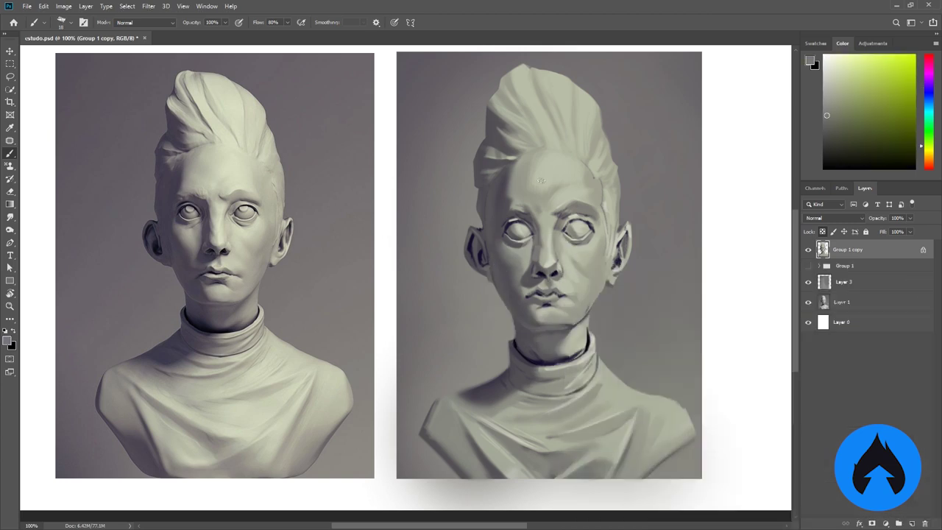
{"action": "left_click", "coordinate": [540, 285], "text": "alt"}
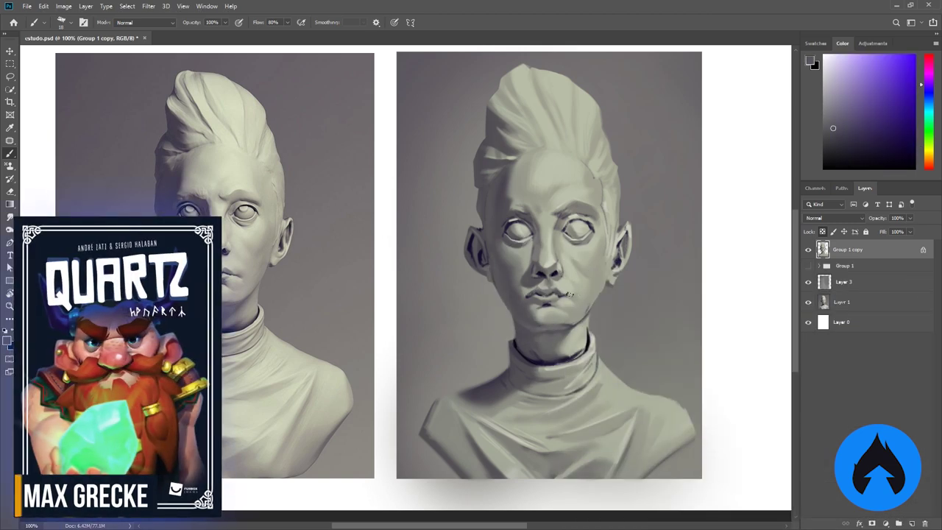
- Soften the mouth corners and the shadow side's lower cheek with sampled dark tones and the Smudge tool
{"action": "left_click", "coordinate": [571, 295], "text": "alt"}
{"action": "left_click", "coordinate": [523, 319], "text": "alt"}
{"action": "left_click", "coordinate": [517, 314], "text": "alt"}
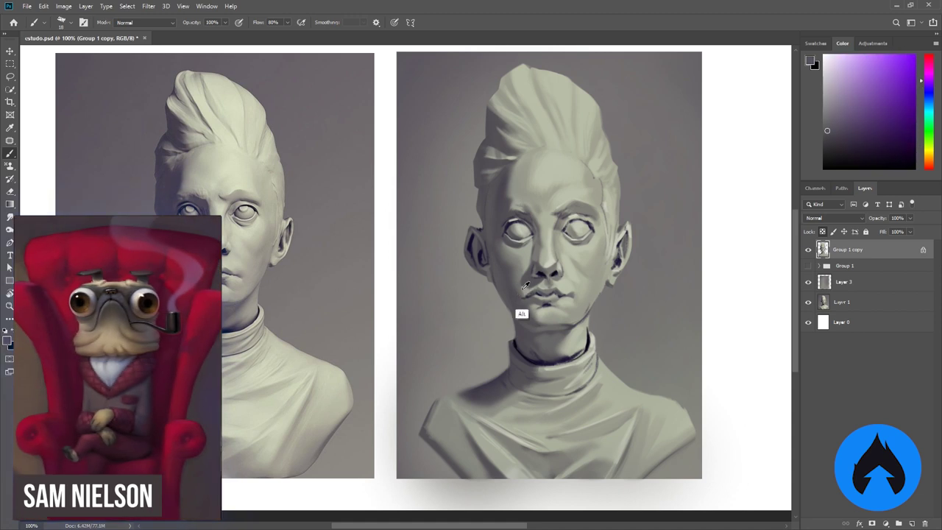
{"action": "left_click", "coordinate": [525, 291], "text": "alt"}
{"action": "left_click", "coordinate": [527, 288], "text": "alt"}
{"action": "key", "text": "r"}
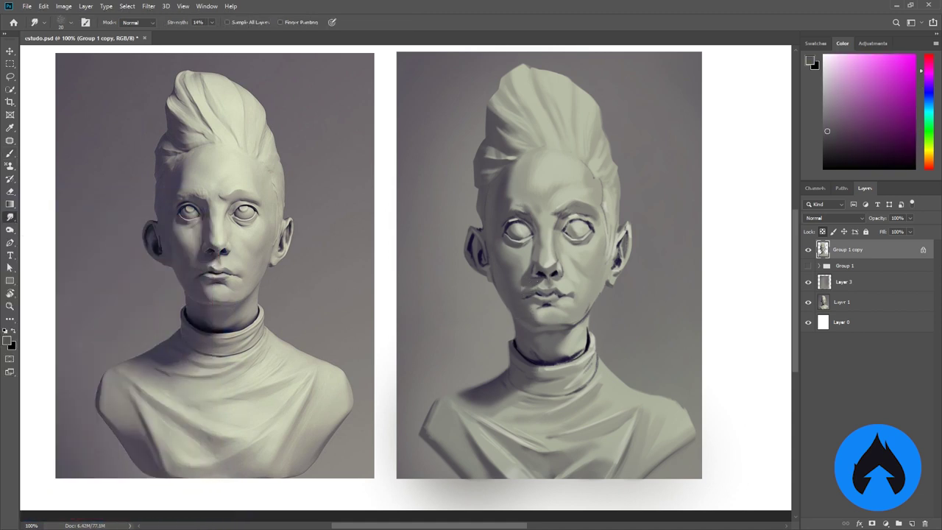
- Shade the chin with a sampled dark tone and highlight the lower lip with a sampled light tone
{"action": "key", "text": "b"}
{"action": "left_click", "coordinate": [544, 322], "text": "alt"}
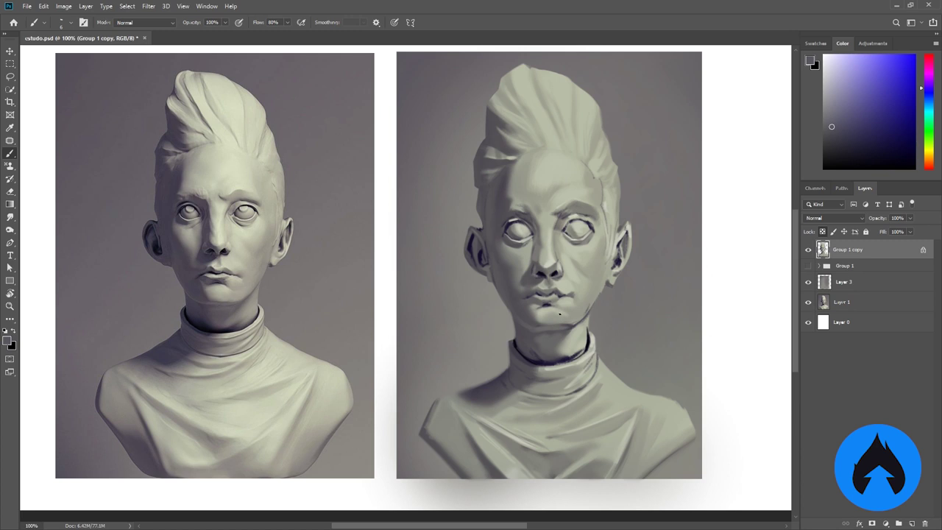
{"action": "left_click", "coordinate": [580, 252], "text": "alt"}
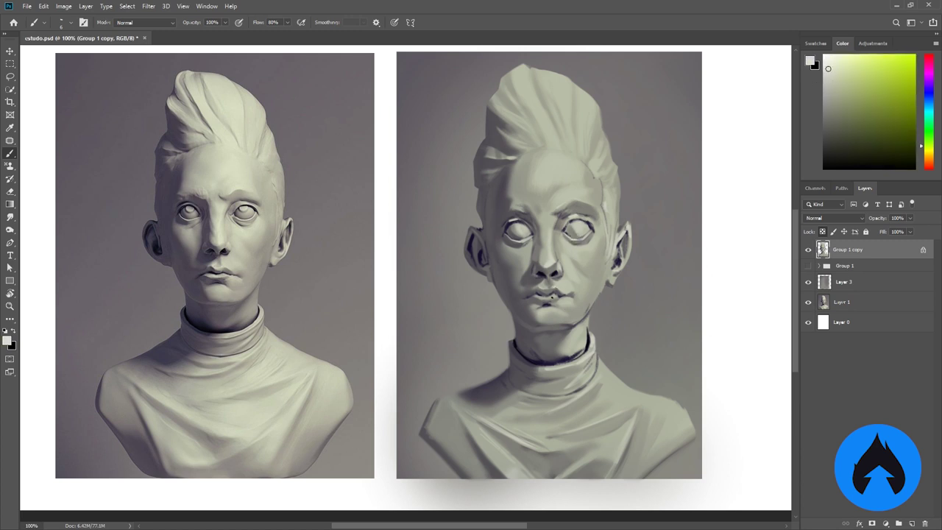
- Refine the lit side of the nose with sampled light tones
{"action": "left_click", "coordinate": [555, 261], "text": "alt"}
{"action": "right_click", "coordinate": [554, 258]}
{"action": "left_click", "coordinate": [554, 258], "text": "alt"}
{"action": "left_click", "coordinate": [555, 255], "text": "alt"}
{"action": "left_click", "coordinate": [555, 252], "text": "alt"}
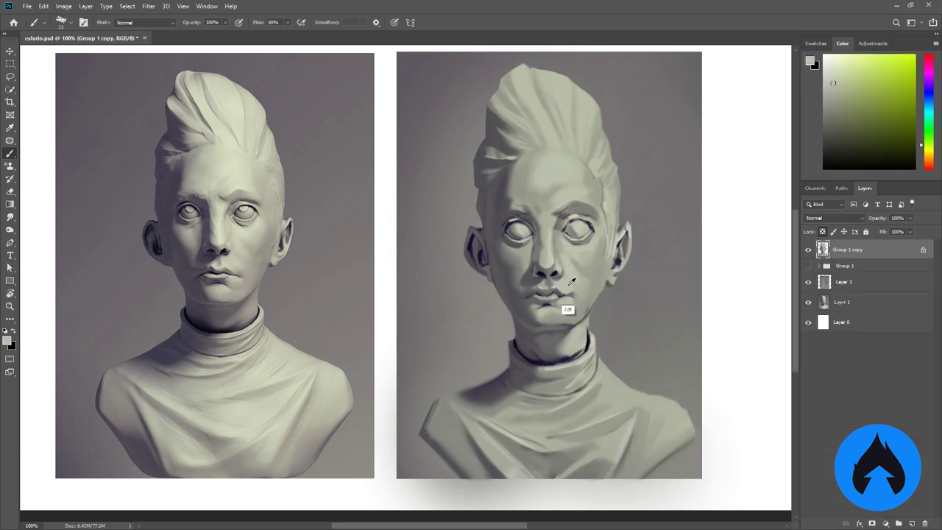
- Highlight the lit side's cheek and refine the eye above it with sampled light tones
{"action": "left_click", "coordinate": [579, 270], "text": "alt"}
{"action": "left_click", "coordinate": [578, 247], "text": "alt"}
{"action": "left_click", "coordinate": [574, 231], "text": "alt"}
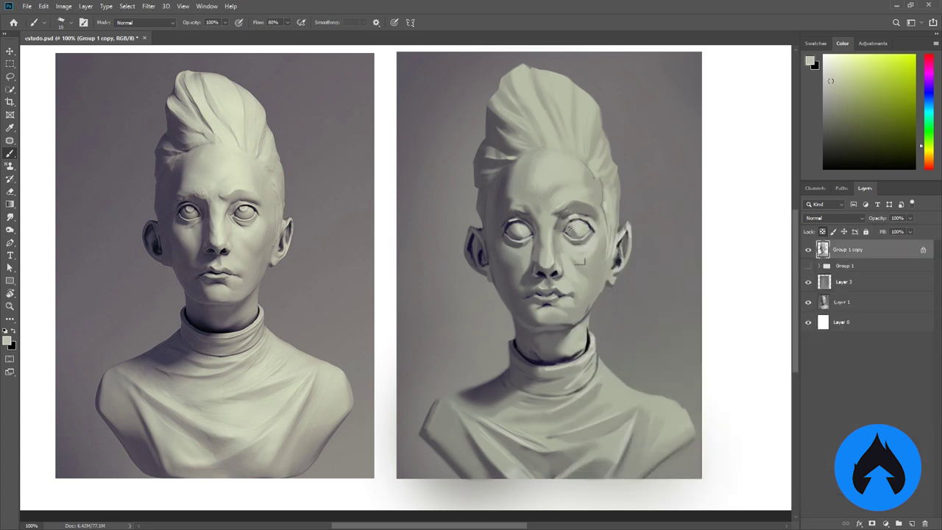
{"action": "left_click", "coordinate": [567, 228], "text": "alt"}
{"action": "left_click", "coordinate": [568, 230], "text": "alt"}
{"action": "left_click", "coordinate": [569, 229], "text": "alt"}
{"action": "left_click", "coordinate": [570, 232], "text": "alt"}
- Rework the shadow side's upper eyelid and brow with sampled dark tones
{"action": "left_click", "coordinate": [503, 243], "text": "alt"}
{"action": "left_click", "coordinate": [504, 221], "text": "alt"}
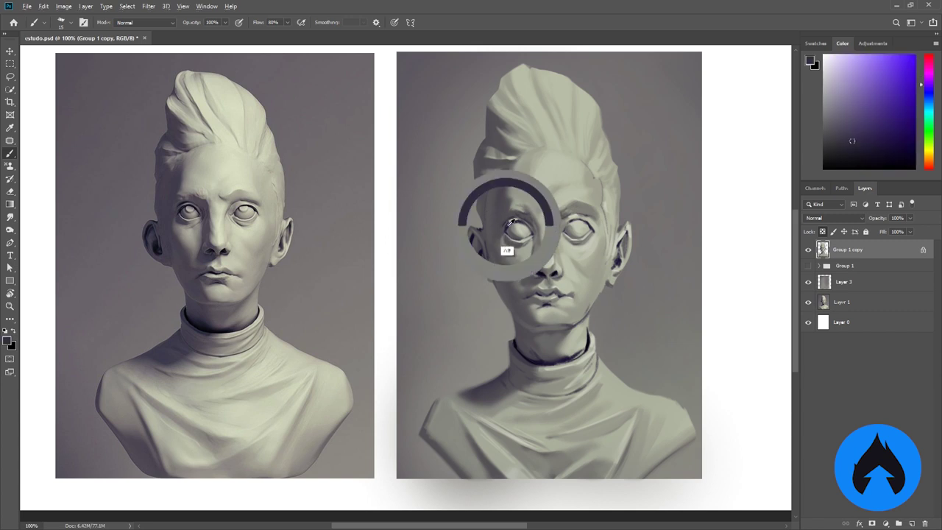
{"action": "left_click", "coordinate": [506, 215], "text": "alt"}
{"action": "left_click", "coordinate": [507, 215], "text": "alt"}
{"action": "left_click", "coordinate": [513, 208], "text": "alt"}
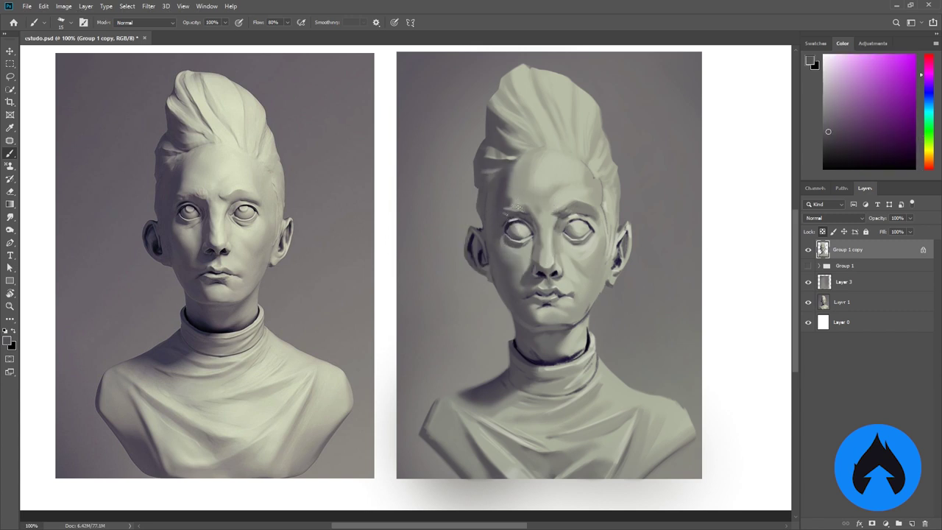
- Refine the inner ends of both eyebrows with sampled dark and light tones, and blend them with the Smudge tool
{"action": "left_click", "coordinate": [523, 206], "text": "alt"}
{"action": "left_click", "coordinate": [571, 205], "text": "alt"}
{"action": "left_click", "coordinate": [567, 206], "text": "alt"}
{"action": "left_click", "coordinate": [562, 206], "text": "alt"}
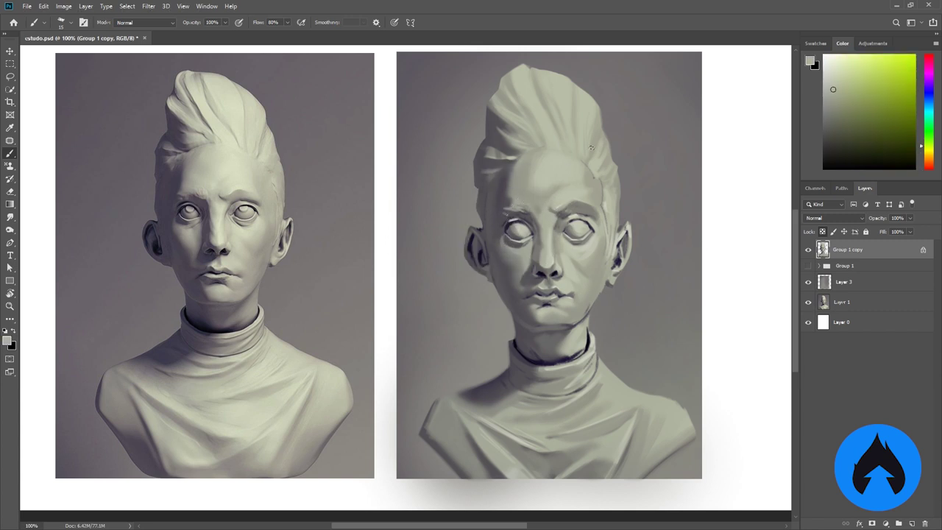
{"action": "key", "text": "r"}
{"action": "key", "text": "b"}
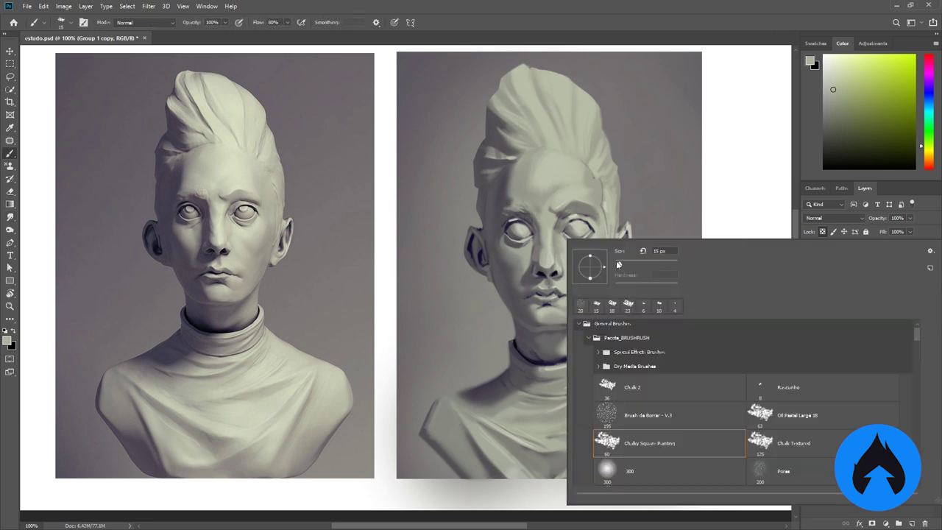
- Shade the shadow side's eyeball and lower lid with sampled grey tones, and smooth them with the Smudge tool
{"action": "left_click", "coordinate": [507, 252], "text": "alt"}
{"action": "left_click", "coordinate": [524, 243], "text": "alt"}
{"action": "left_click", "coordinate": [517, 237], "text": "alt"}
{"action": "left_click", "coordinate": [508, 231], "text": "alt"}
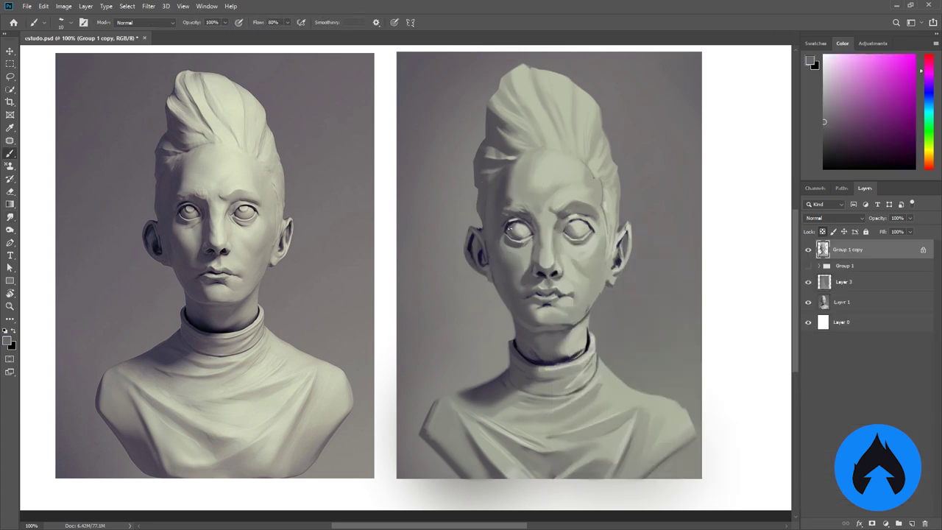
{"action": "left_click", "coordinate": [527, 231], "text": "alt"}
{"action": "key", "text": "r"}
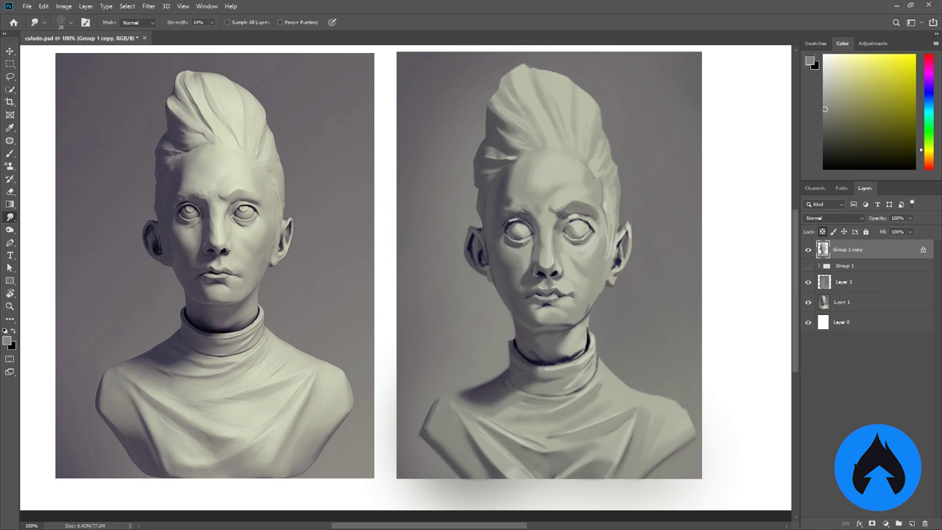
- Reshape the lips and the shadow side's mouth corner with sampled dark and mid-grey tones
{"action": "key", "text": "b"}
{"action": "left_click", "coordinate": [532, 287], "text": "alt"}
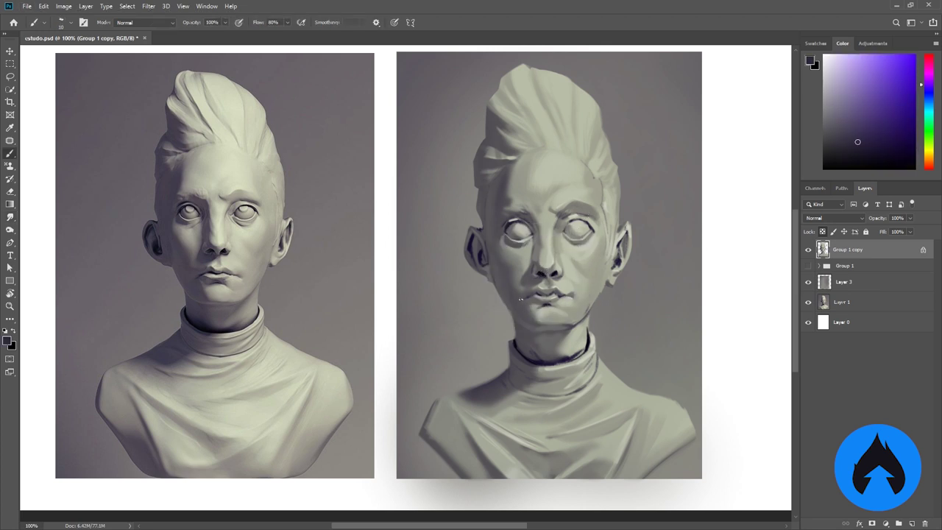
{"action": "left_click", "coordinate": [534, 284], "text": "alt"}
{"action": "left_click", "coordinate": [534, 322], "text": "alt"}
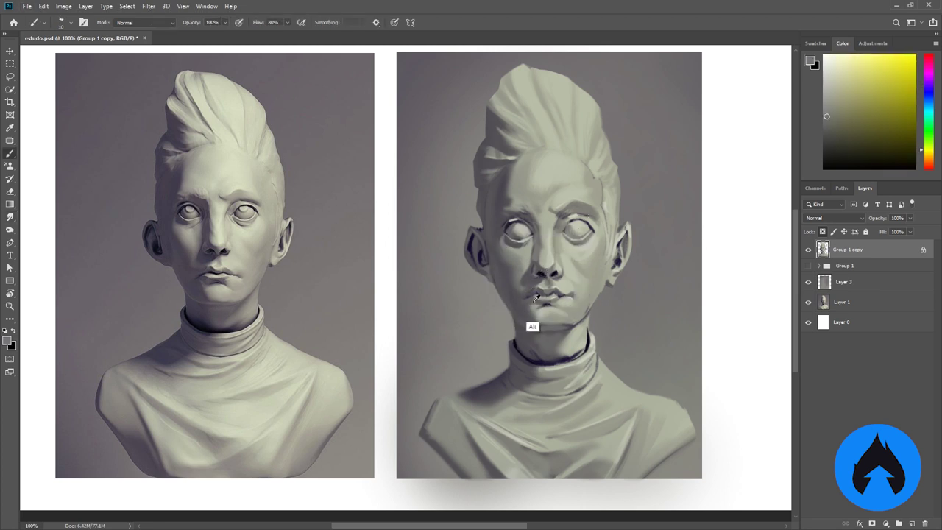
{"action": "left_click", "coordinate": [557, 291], "text": "alt"}
{"action": "left_click", "coordinate": [556, 315], "text": "alt"}
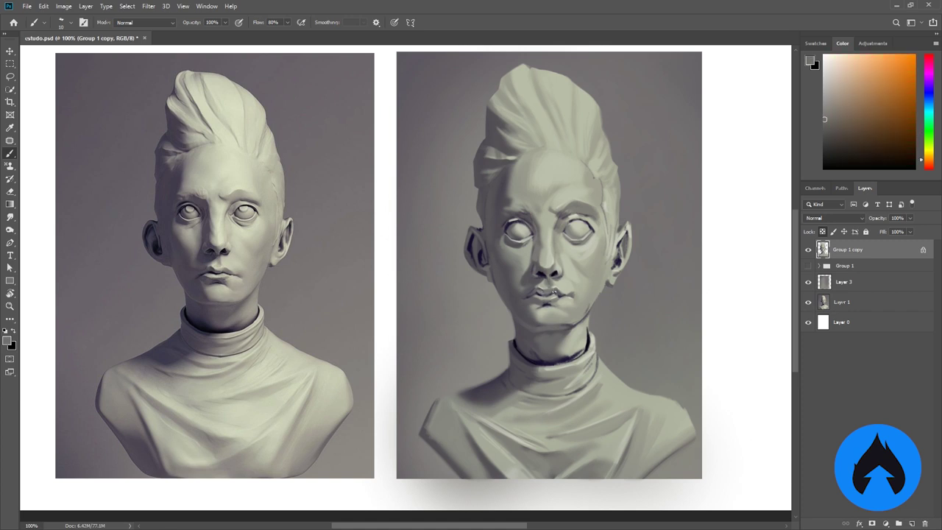
- Define the line between the lips and the underside of the nose with sampled dark tones, using a small brush
{"action": "left_click", "coordinate": [545, 301], "text": "alt"}
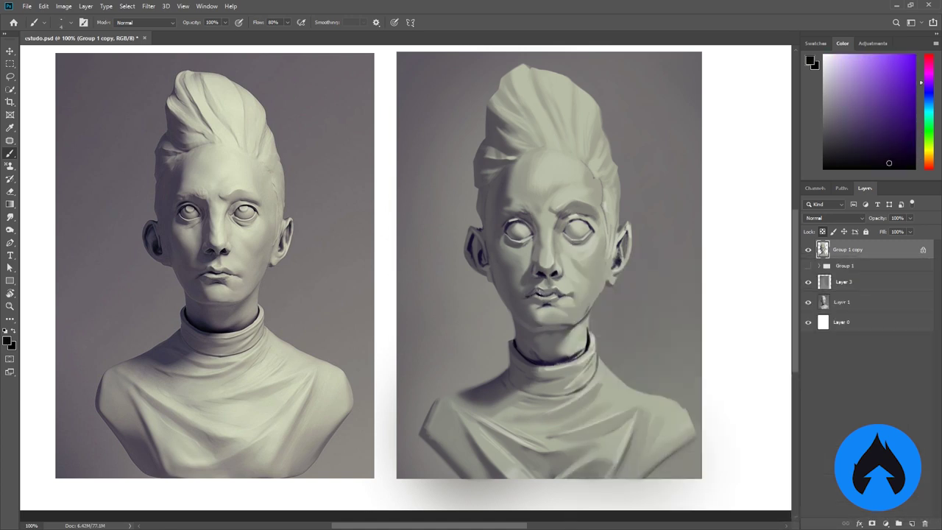
{"action": "left_click", "coordinate": [540, 321], "text": "alt"}
{"action": "left_click", "coordinate": [552, 303], "text": "alt"}
{"action": "left_click", "coordinate": [553, 300], "text": "alt"}
{"action": "left_click", "coordinate": [553, 298], "text": "alt"}
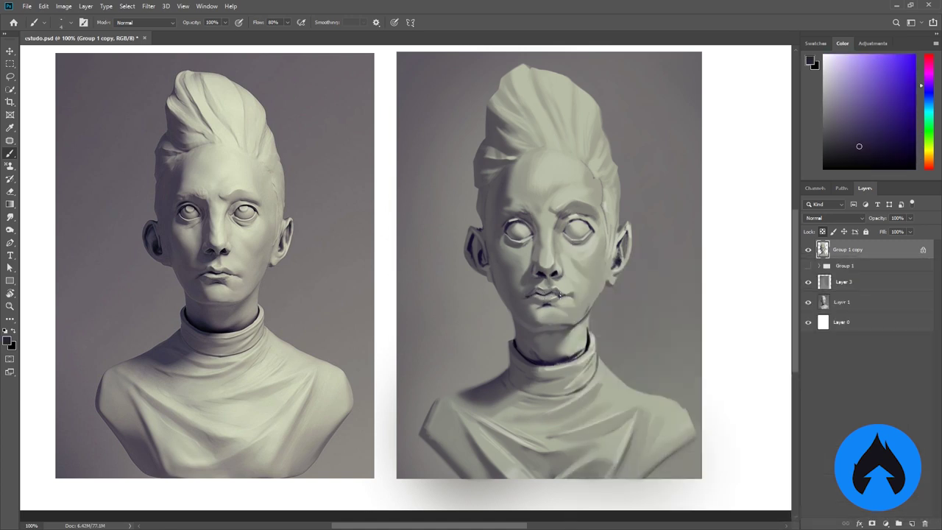
{"action": "left_click", "coordinate": [537, 272], "text": "alt"}
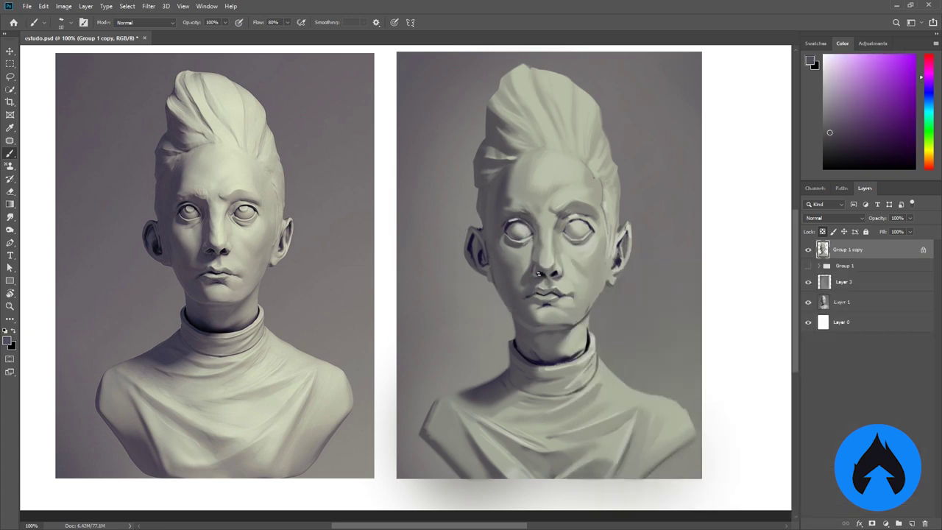
{"action": "left_click", "coordinate": [541, 278], "text": "alt"}
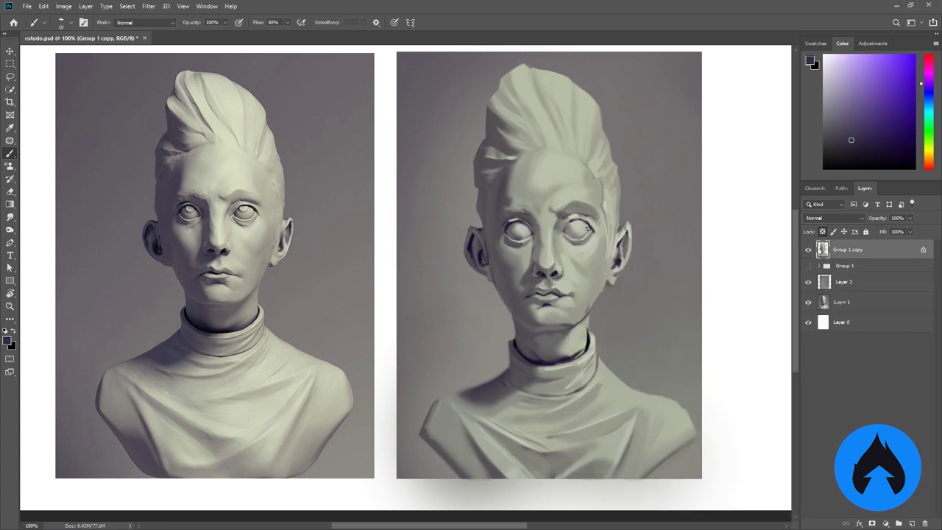
- Refine the lower lids of both eyes with sampled dark and grey tones, using a small brush
{"action": "left_click", "coordinate": [521, 361], "text": "alt"}
{"action": "left_click", "coordinate": [577, 243], "text": "alt"}
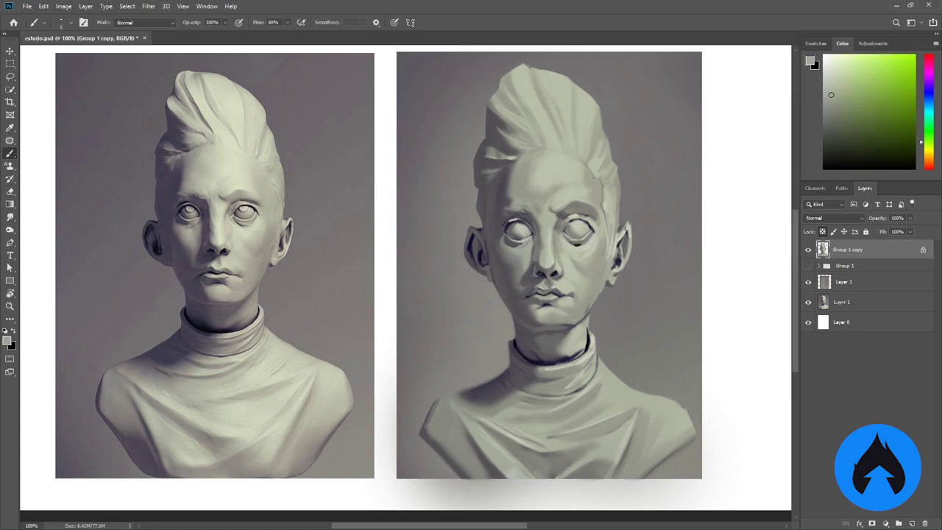
{"action": "left_click", "coordinate": [523, 270], "text": "alt"}
{"action": "left_click", "coordinate": [517, 245], "text": "alt"}
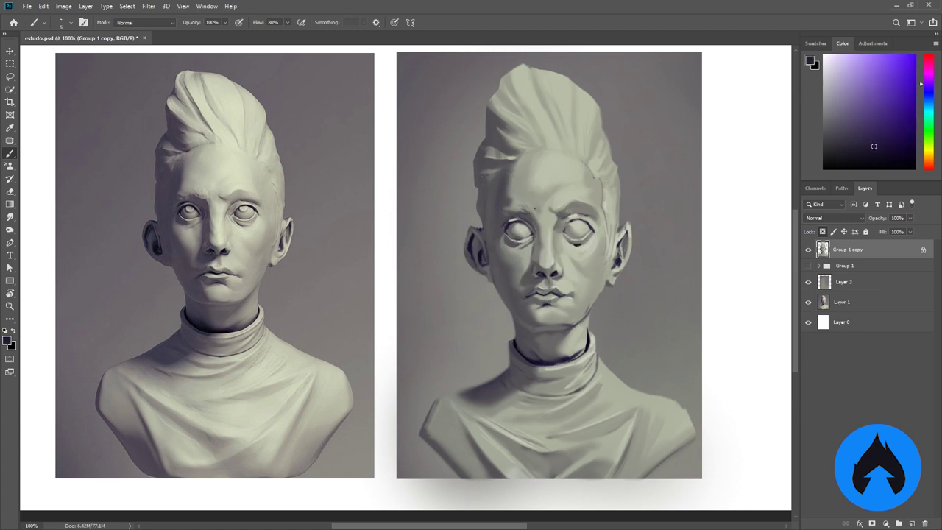
- Refine the nose wing and the shading beside the nostril with sampled mid-grey tones
{"action": "left_click", "coordinate": [564, 260], "text": "alt"}
{"action": "left_click", "coordinate": [564, 260], "text": "alt"}
{"action": "left_click", "coordinate": [536, 276], "text": "alt"}
{"action": "left_click", "coordinate": [535, 276], "text": "alt"}
{"action": "left_click", "coordinate": [538, 274], "text": "alt"}
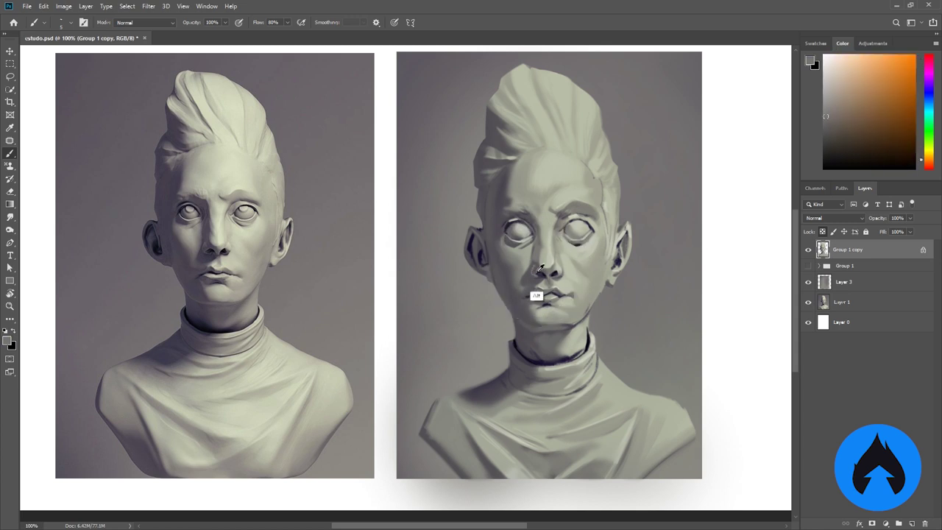
{"action": "left_click", "coordinate": [540, 273], "text": "alt"}
- Define the contour of the jaw against the neck with a dark grey sampled from the neck shadow
{"action": "left_click", "coordinate": [533, 337], "text": "alt"}
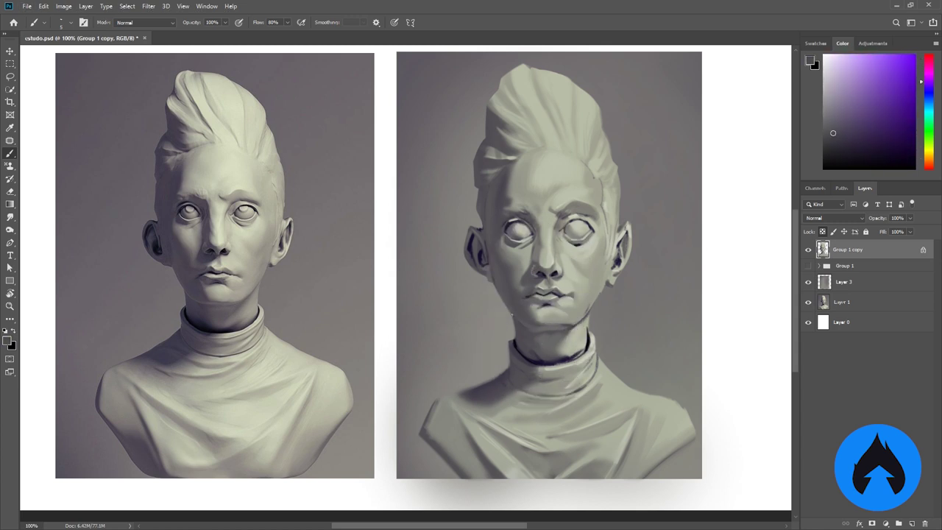
{"action": "key", "text": "r"}
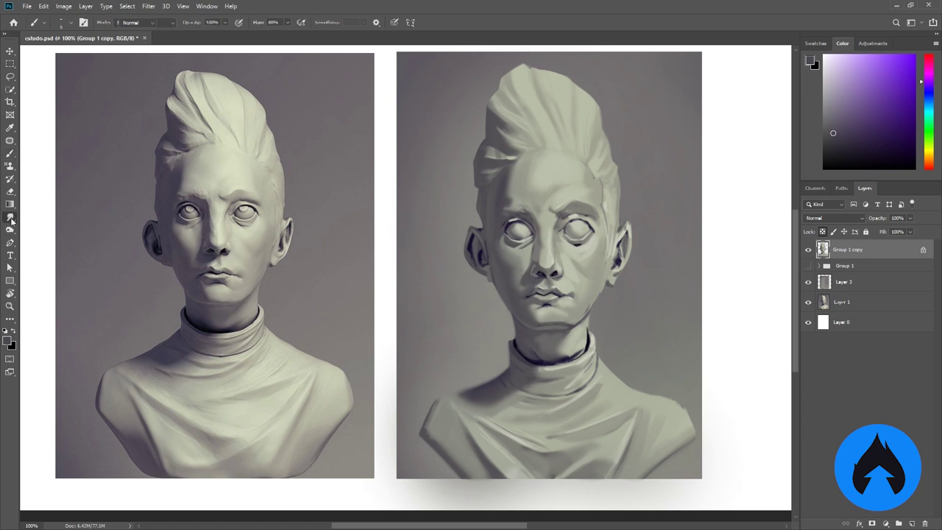
{"action": "key", "text": "b"}
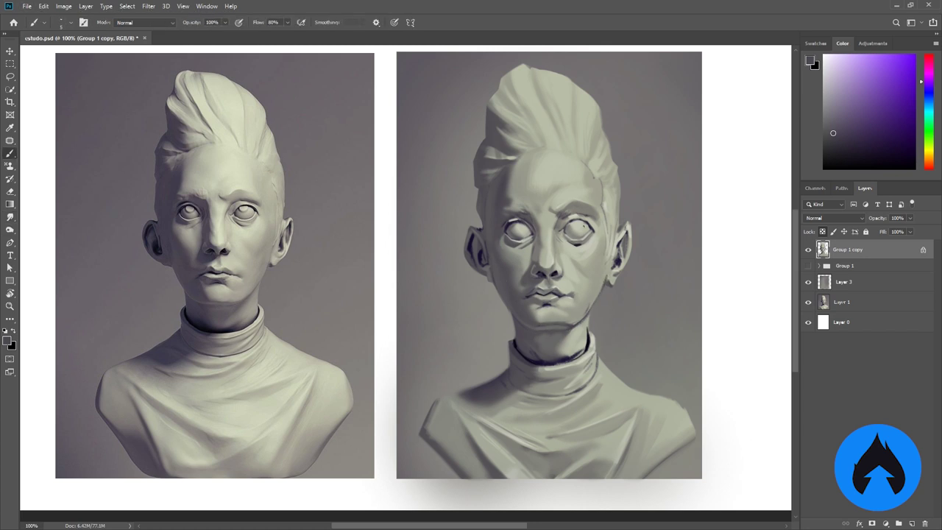
- Soften the hairline at the temple and define the hair strands with sampled light and dark tones
{"action": "left_click", "coordinate": [610, 257], "text": "alt"}
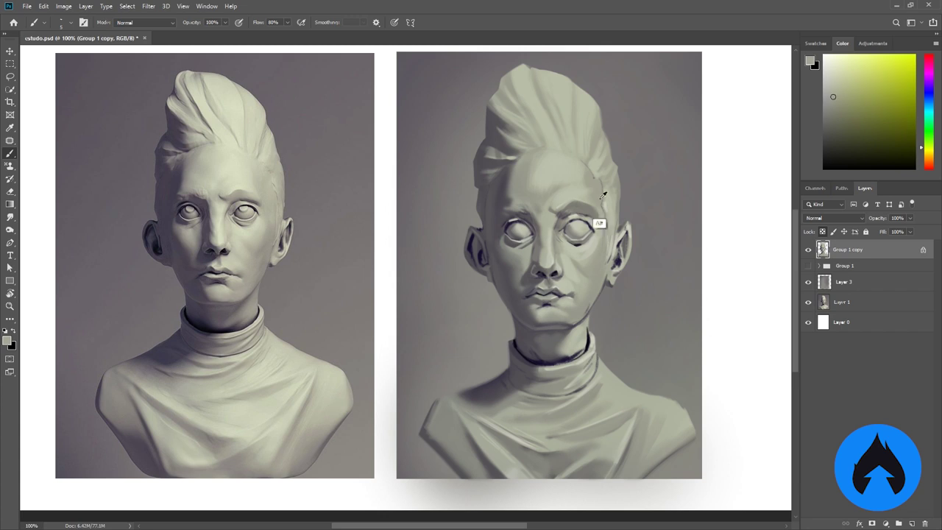
{"action": "left_click", "coordinate": [582, 168], "text": "alt"}
{"action": "left_click", "coordinate": [541, 136], "text": "alt"}
{"action": "left_click", "coordinate": [569, 118], "text": "alt"}
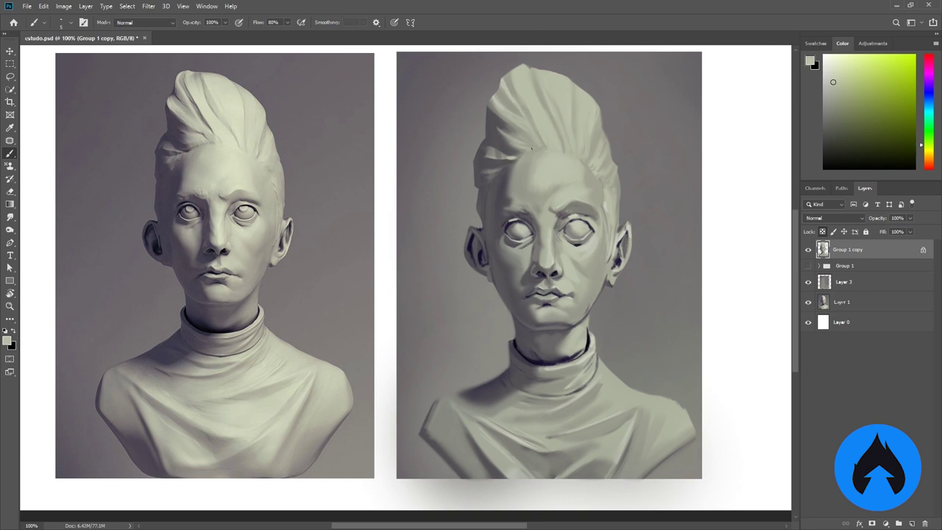
{"action": "key", "text": "x"}
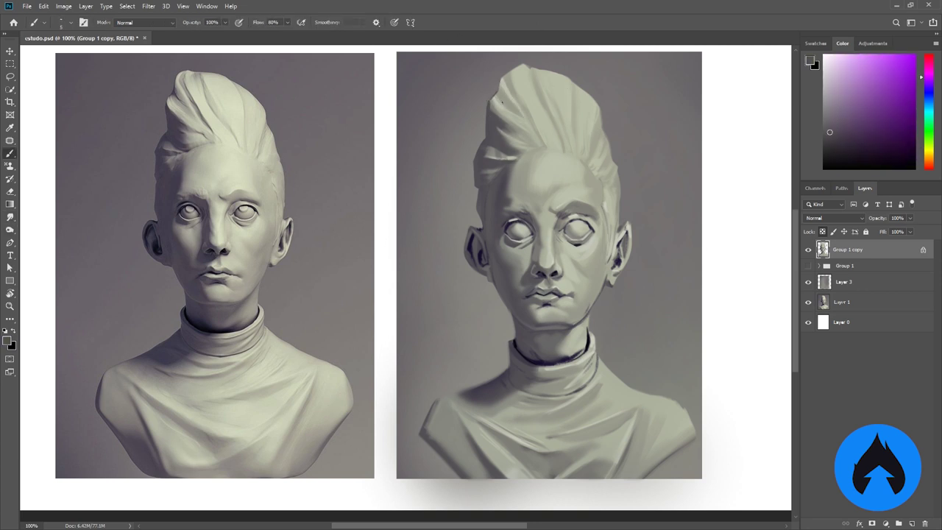
{"action": "left_click", "coordinate": [503, 123], "text": "alt"}
{"action": "left_click", "coordinate": [535, 133], "text": "alt"}
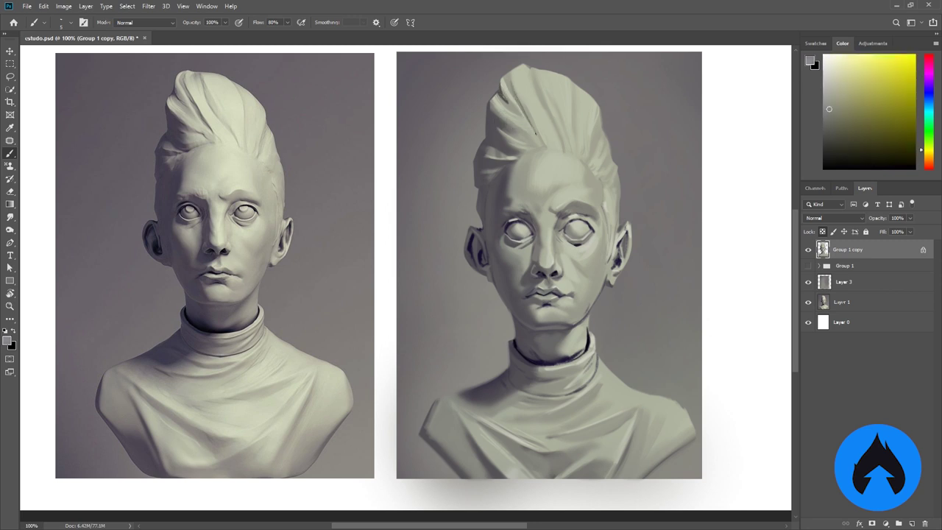
- Darken the upper eyelids with sampled dark tones, and soften the lit cheek and chin with a 20 px textured brush
{"action": "left_click", "coordinate": [586, 215], "text": "alt"}
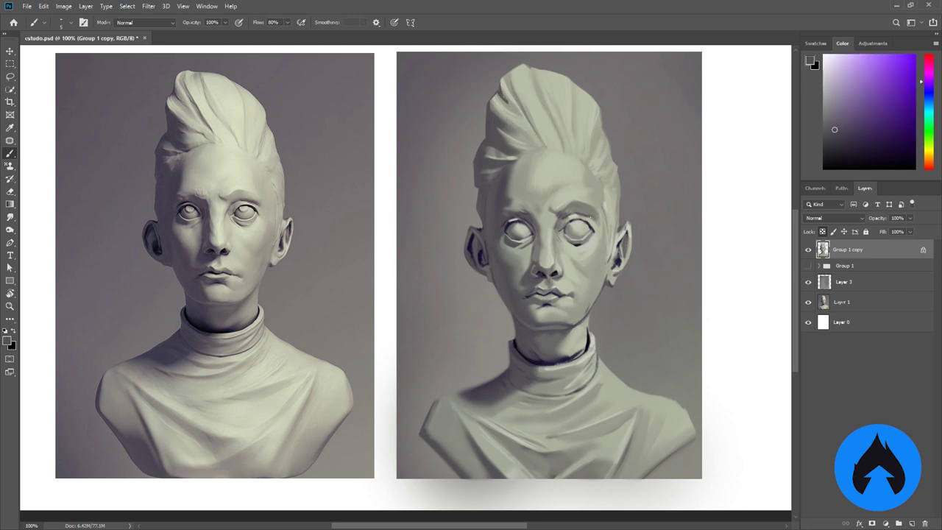
{"action": "left_click", "coordinate": [471, 254], "text": "alt"}
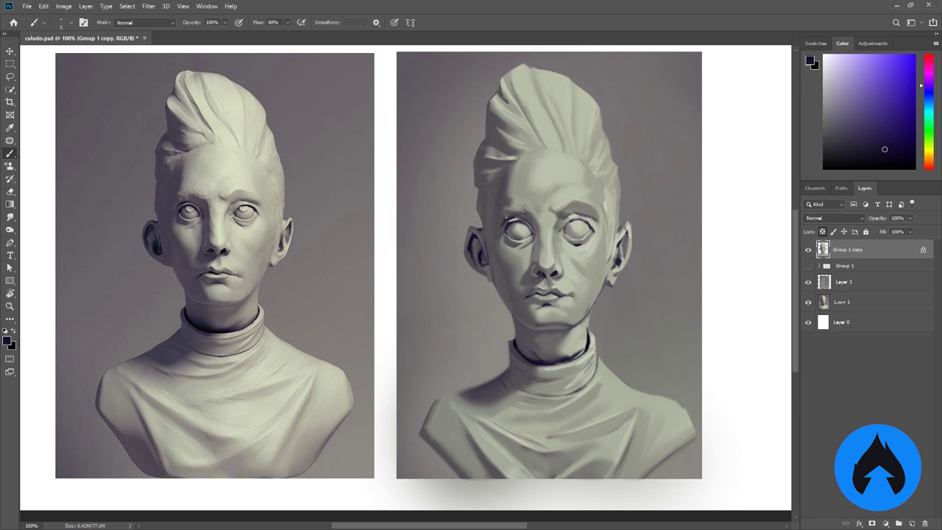
{"action": "left_click", "coordinate": [571, 313], "text": "alt"}
{"action": "right_click", "coordinate": [572, 313]}
{"action": "key", "text": "Escape"}
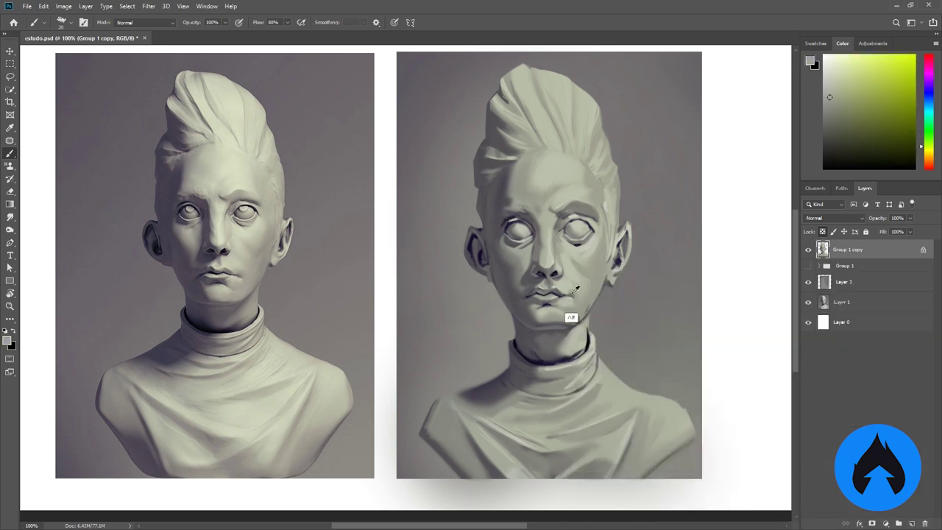
{"action": "left_click", "coordinate": [578, 280], "text": "alt"}
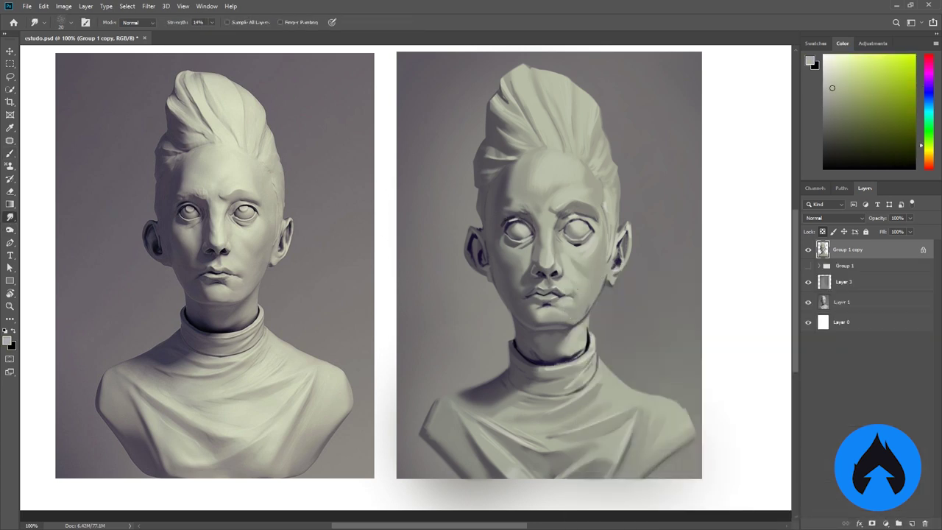
{"action": "right_click", "coordinate": [568, 283]}
{"action": "key", "text": "Escape"}
- Add a Soft Light layer clipped to Group 1 copy and brighten the face with a large soft brush at 50% flow
{"action": "right_click", "coordinate": [608, 282]}
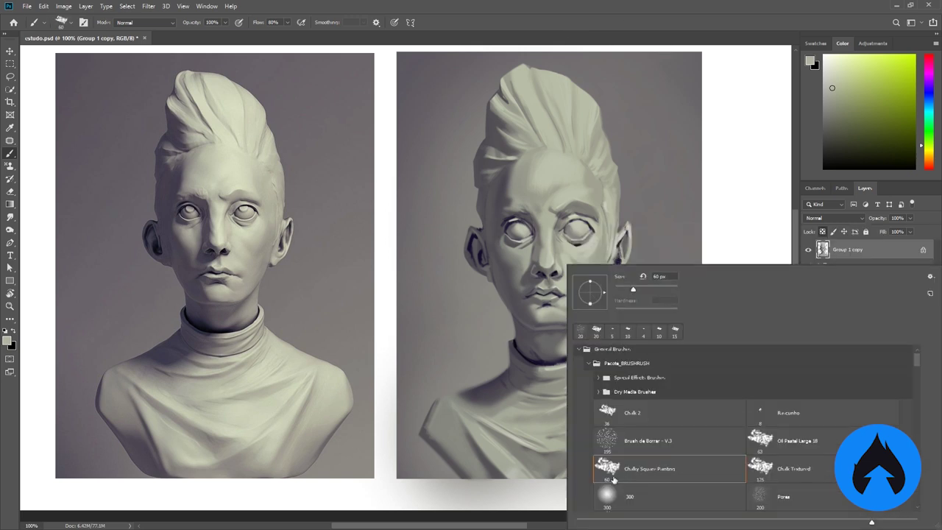
{"action": "key", "text": "Escape"}
{"action": "left_click", "coordinate": [912, 524]}
{"action": "right_click", "coordinate": [869, 249]}
{"action": "left_click", "coordinate": [834, 218]}
{"action": "left_click", "coordinate": [814, 344]}
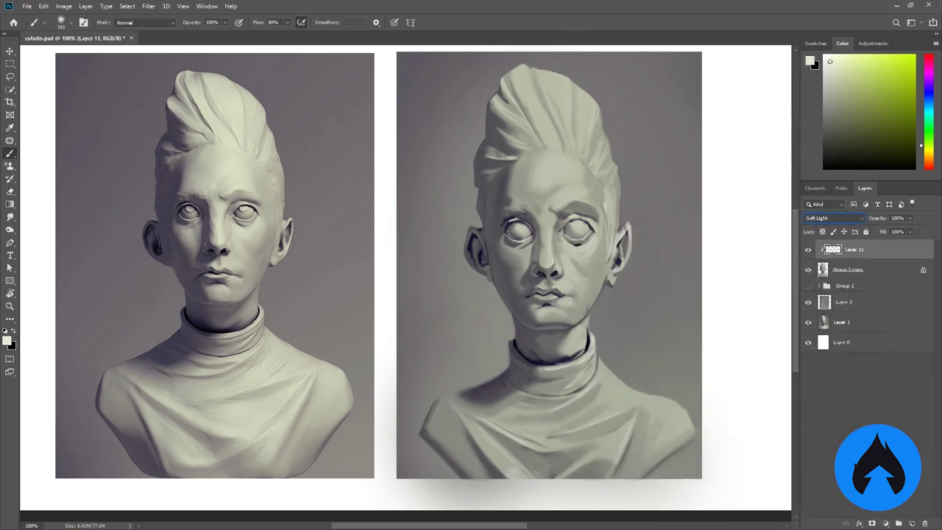
{"action": "key", "text": "5"}
{"action": "mouse_move", "coordinate": [554, 161]}
{"action": "left_mouse_down"}
{"action": "mouse_move", "coordinate": [569, 214]}
{"action": "mouse_move", "coordinate": [578, 432]}
{"action": "mouse_move", "coordinate": [518, 443]}
{"action": "mouse_move", "coordinate": [657, 405]}
{"action": "mouse_move", "coordinate": [572, 397]}
{"action": "mouse_move", "coordinate": [542, 293]}
{"action": "left_mouse_up"}
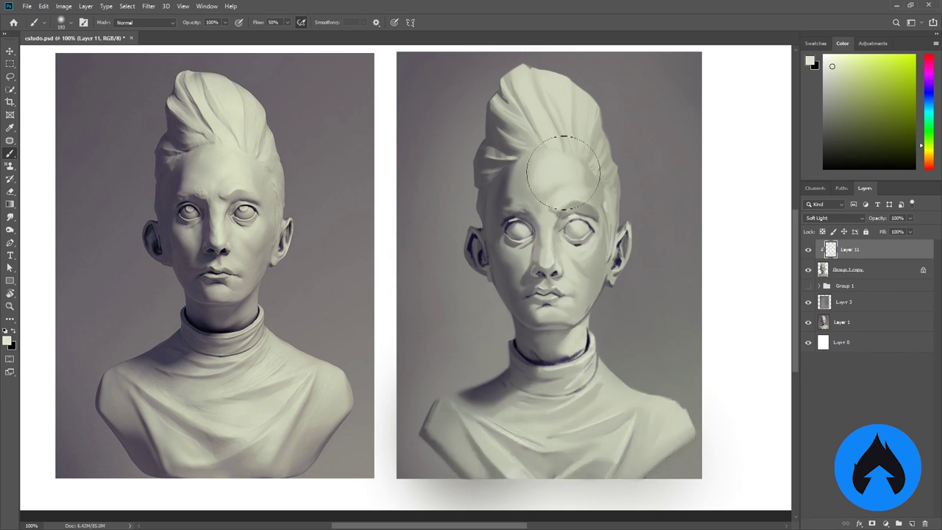
- Erase excess brightening from the shadow areas of the Soft Light layer with a soft eraser, reducing its size for small areas
{"action": "key", "text": "e"}
{"action": "right_click", "coordinate": [567, 227]}
{"action": "key", "text": "Escape"}
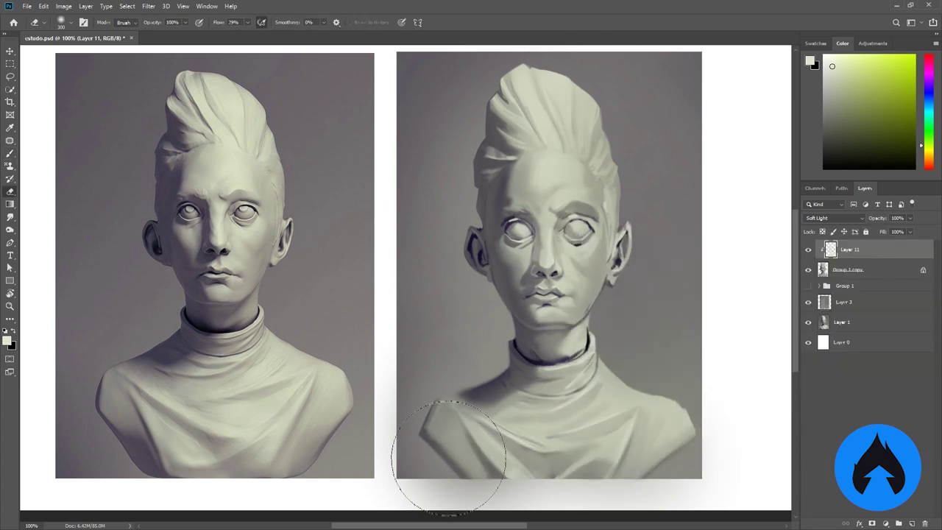
{"action": "key", "text": "bracketleft"}
{"action": "key", "text": "bracketleft"}
{"action": "key", "text": "bracketleft"}
{"action": "key", "text": "bracketleft"}
{"action": "key", "text": "bracketleft"}
{"action": "key", "text": "bracketleft"}
{"action": "key", "text": "bracketleft"}
{"action": "key", "text": "bracketleft"}
{"action": "key", "text": "bracketleft"}
{"action": "key", "text": "bracketleft"}
{"action": "key", "text": "bracketleft"}
{"action": "key", "text": "bracketleft"}
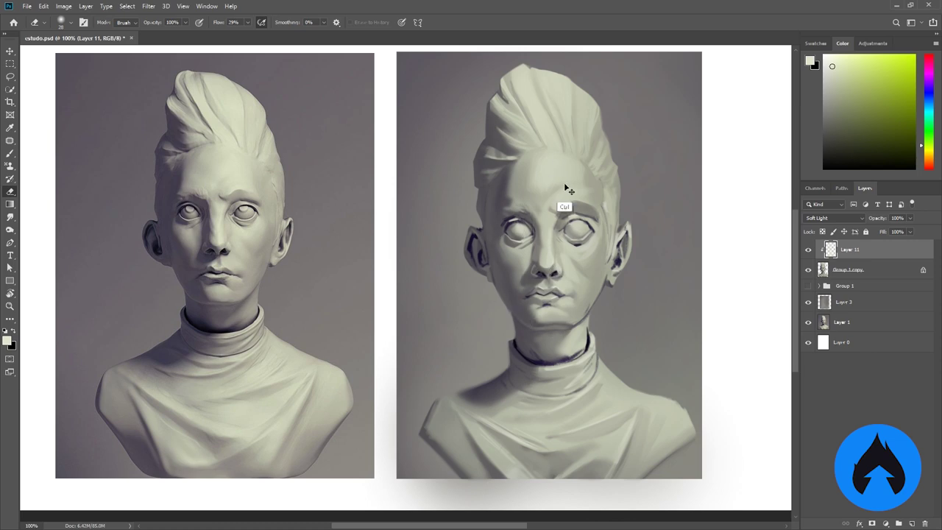
- Add a new Normal layer above the Soft Light layer
{"action": "key", "text": "ctrl+minus"}
{"action": "key", "text": "ctrl+minus"}
{"action": "key", "text": "ctrl+plus"}
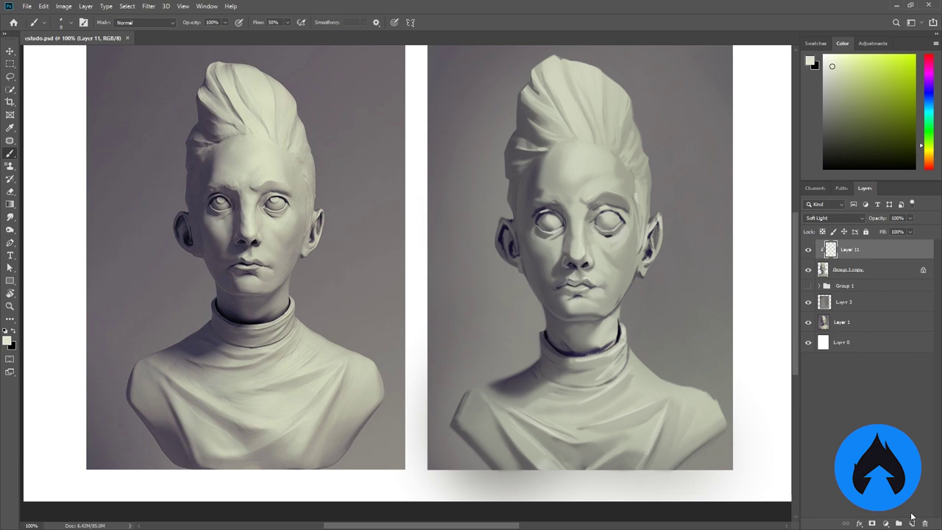
{"action": "left_click", "coordinate": [912, 518]}
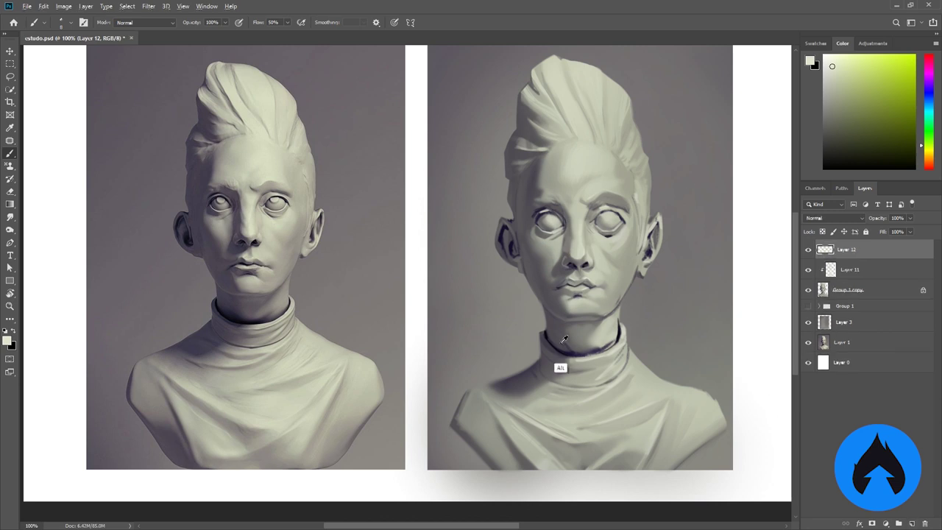
{"action": "key", "text": "d"}
{"action": "left_click", "coordinate": [548, 223]}
{"action": "left_click", "coordinate": [607, 222]}
{"action": "key", "text": "ctrl+z"}
- Paint dark irises and pupils on both blank eyeballs with a sampled dark blue-grey, and add light reflections
{"action": "left_click", "coordinate": [541, 240], "text": "alt"}
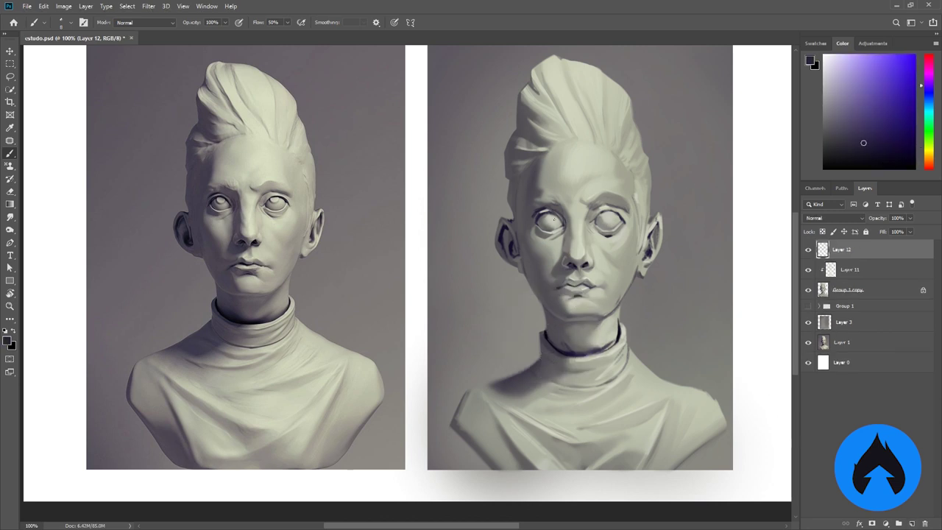
{"action": "left_click", "coordinate": [550, 221]}
{"action": "left_click", "coordinate": [606, 222]}
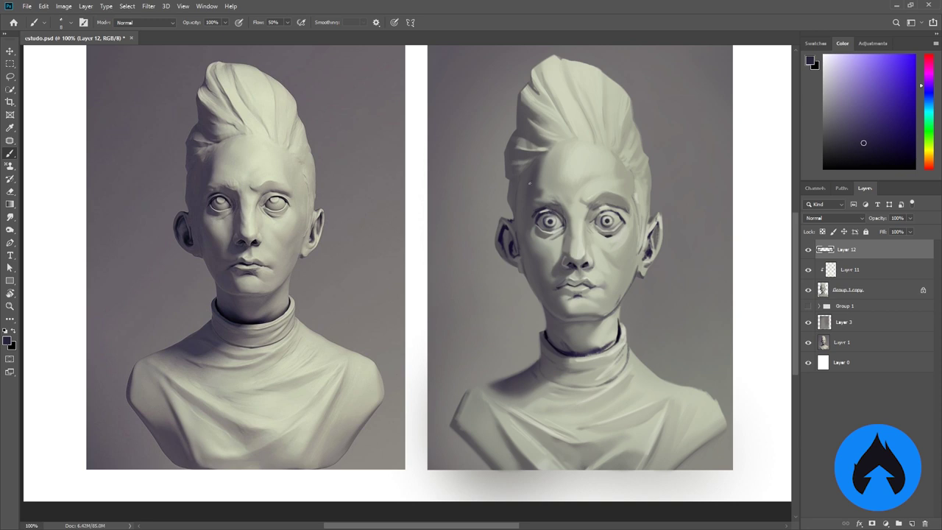
{"action": "left_click", "coordinate": [551, 221], "text": "alt"}
{"action": "left_click", "coordinate": [608, 221], "text": "alt"}
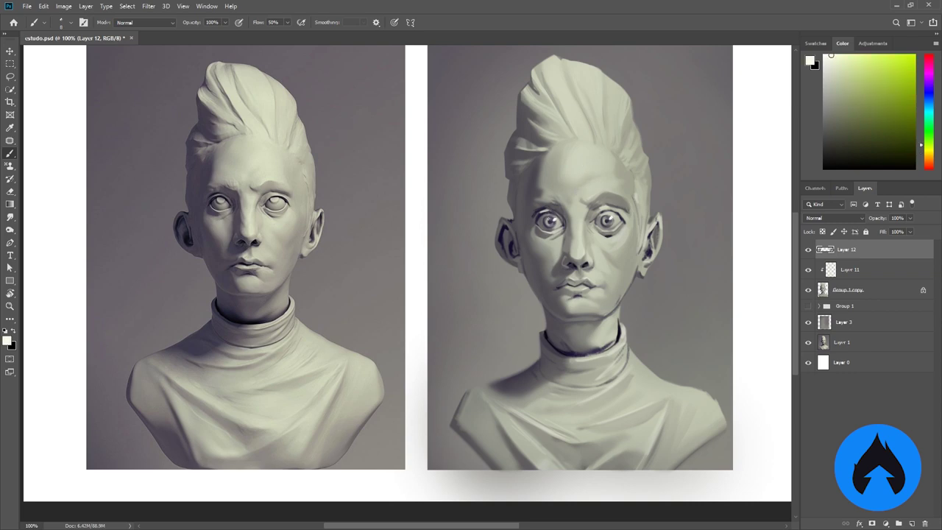
- Deepen the pupils of both eyes with black, using a very small brush
{"action": "key", "text": "x"}
{"action": "right_click", "coordinate": [579, 183]}
{"action": "key", "text": "Escape"}
{"action": "scroll", "coordinate": [546, 256], "scroll_direction": "up", "scroll_amount": 1}
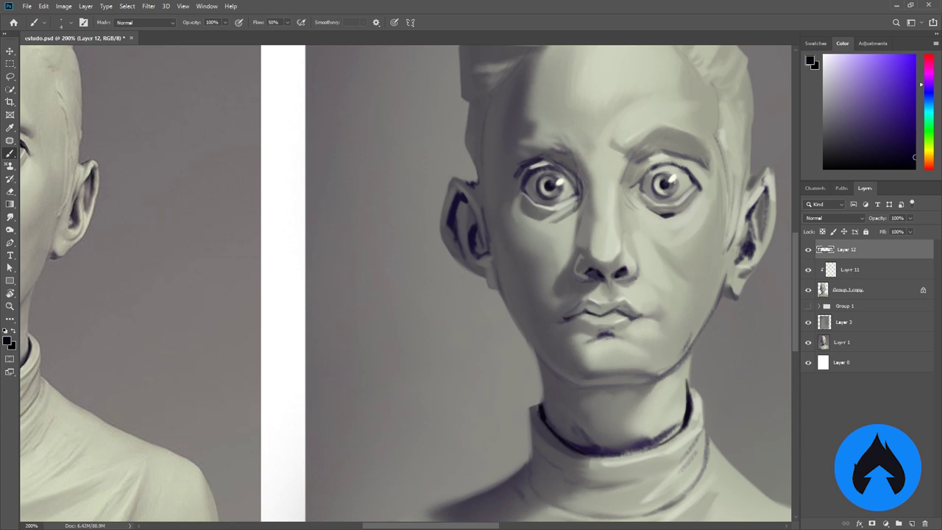
- Brighten the whites and reflections of both eyes with a sampled off-white tone
{"action": "left_click", "coordinate": [551, 209], "text": "alt"}
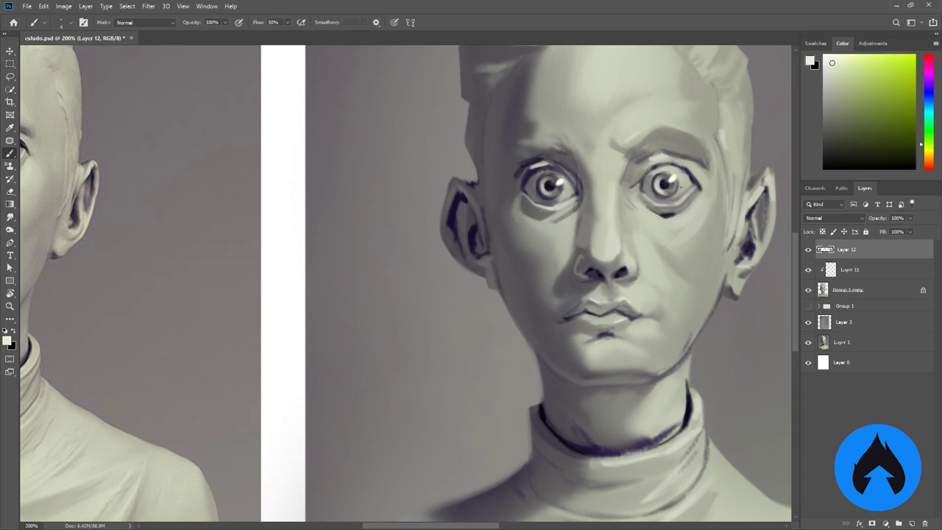
{"action": "left_click_drag", "start_coordinate": [679, 185], "coordinate": [671, 176]}
{"action": "left_click_drag", "start_coordinate": [559, 177], "coordinate": [551, 173]}
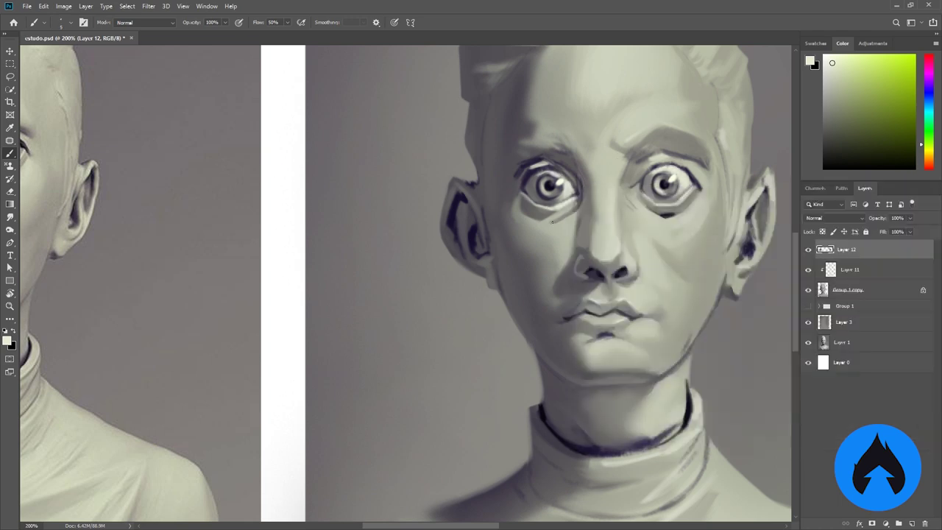
- Shade the rims and white of the shadow side's eye with sampled dark and mid-grey tones
{"action": "left_click_drag", "start_coordinate": [601, 252], "coordinate": [657, 274]}
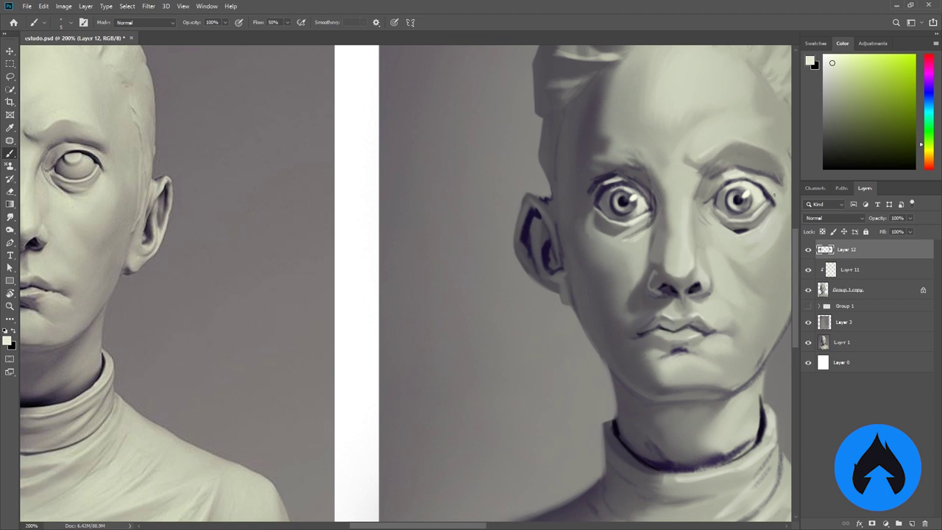
{"action": "scroll", "coordinate": [408, 288], "scroll_direction": "left", "scroll_amount": 3}
{"action": "left_click", "coordinate": [707, 225], "text": "alt"}
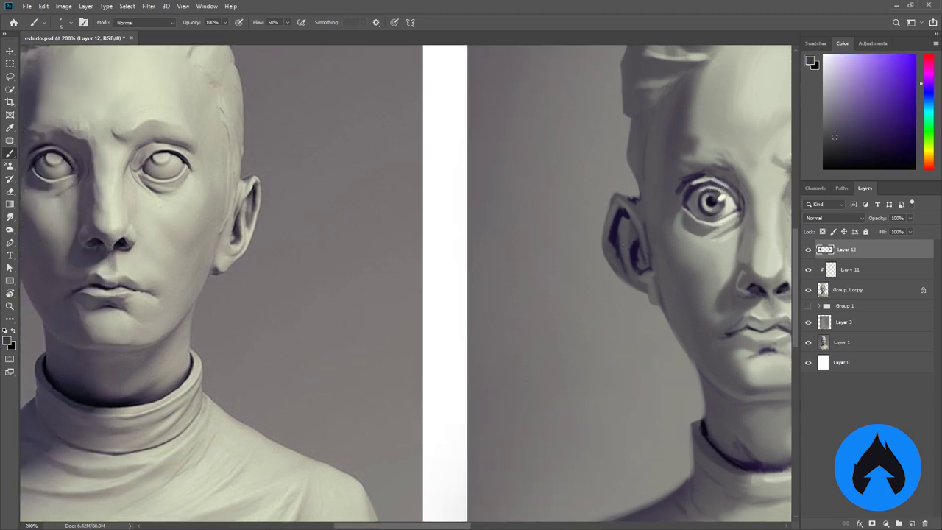
{"action": "scroll", "coordinate": [405, 283], "scroll_direction": "right", "scroll_amount": 4}
{"action": "left_click", "coordinate": [588, 217], "text": "alt"}
{"action": "left_click", "coordinate": [588, 217]}
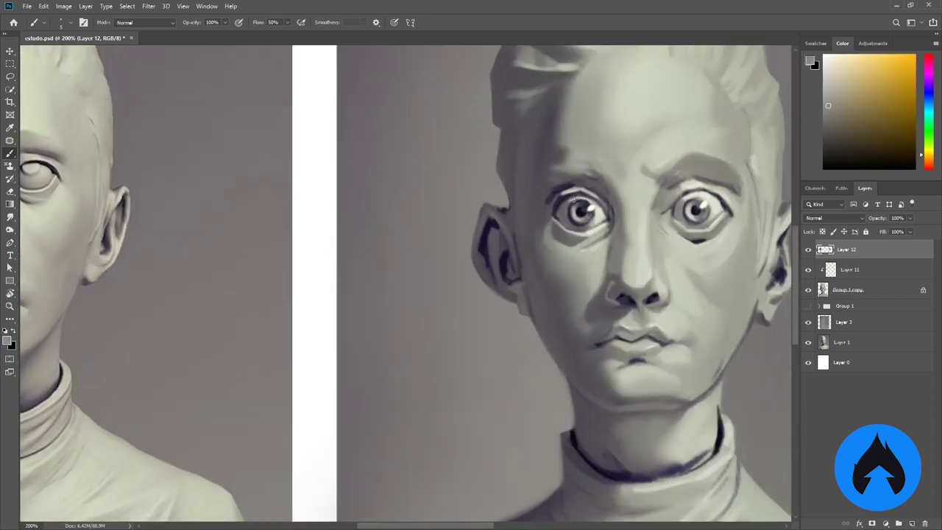
- Refine the irises and the surrounding lids of both eyes with sampled dark and grey tones
{"action": "left_click", "coordinate": [704, 217], "text": "alt"}
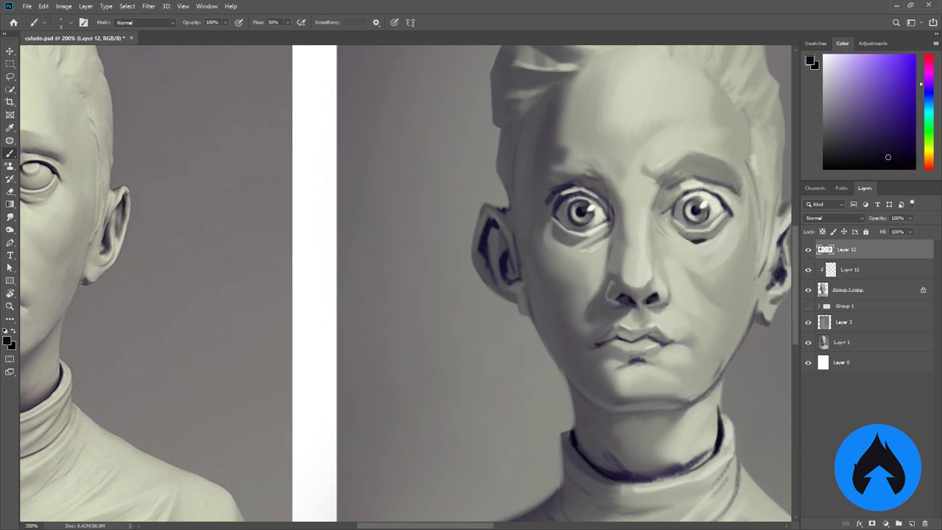
{"action": "left_click", "coordinate": [697, 228], "text": "alt"}
{"action": "left_click", "coordinate": [573, 220], "text": "alt"}
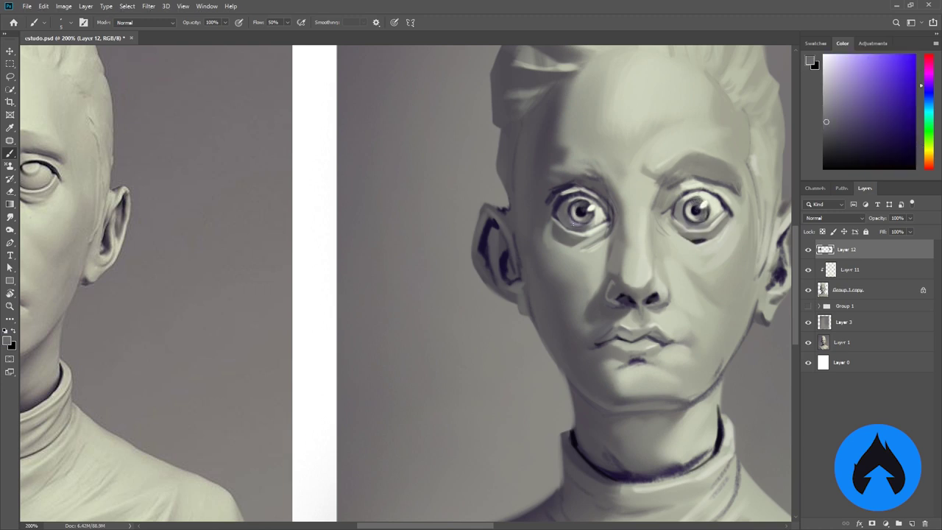
{"action": "left_click", "coordinate": [718, 207], "text": "alt"}
{"action": "left_click", "coordinate": [695, 223], "text": "alt"}
{"action": "left_click", "coordinate": [708, 233], "text": "alt"}
{"action": "left_click", "coordinate": [557, 207], "text": "alt"}
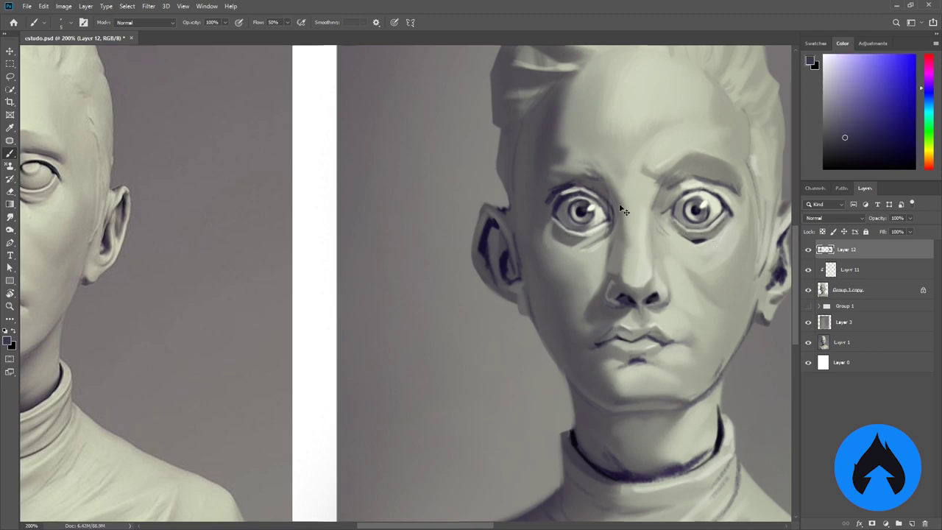
- Strengthen the outline and parting line of the lips with sampled dark tones
{"action": "left_click_drag", "start_coordinate": [619, 204], "coordinate": [596, 309]}
{"action": "left_click", "coordinate": [634, 210], "text": "alt"}
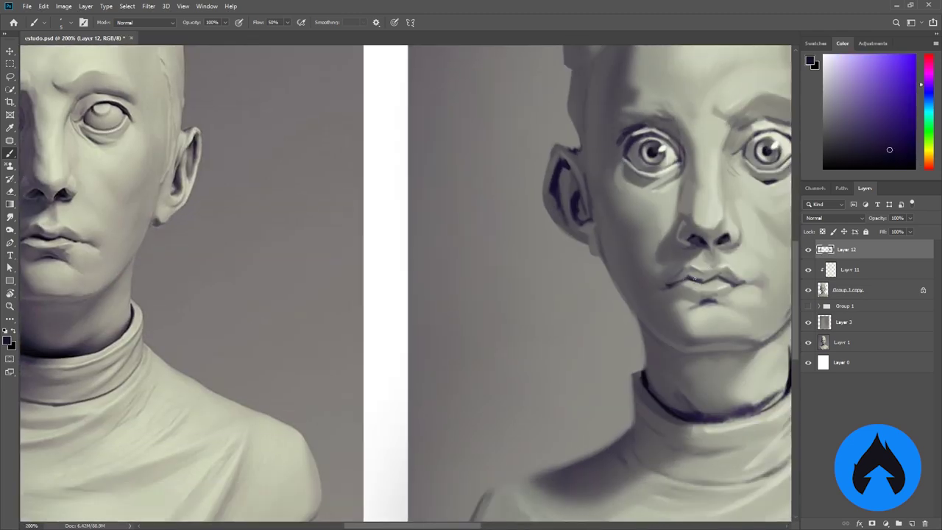
{"action": "left_click", "coordinate": [716, 292], "text": "alt"}
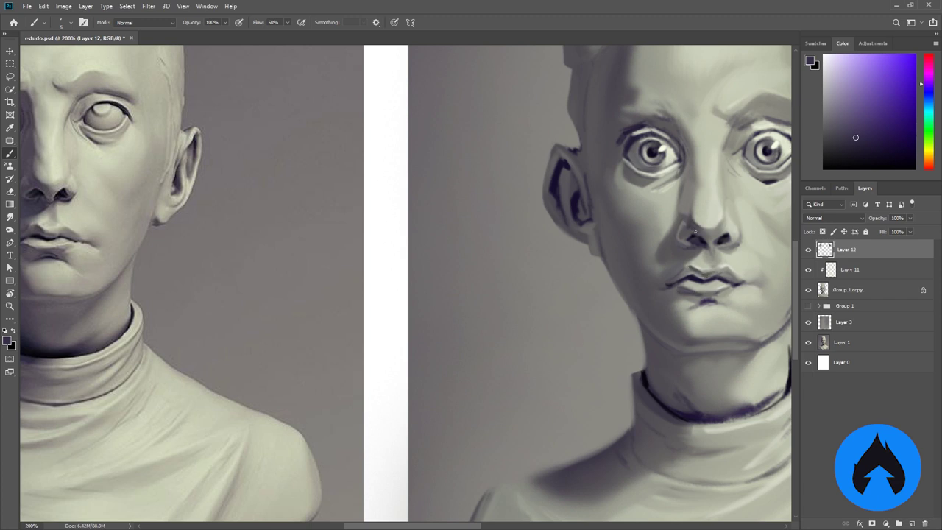
- Touch up the nose, chin and forehead of the painted bust with sampled dark and light tones
{"action": "left_click_drag", "start_coordinate": [679, 239], "coordinate": [781, 196]}
{"action": "left_click", "coordinate": [732, 233], "text": "alt"}
{"action": "left_click", "coordinate": [690, 334], "text": "alt"}
{"action": "scroll", "coordinate": [714, 353], "scroll_direction": "down", "scroll_amount": 5}
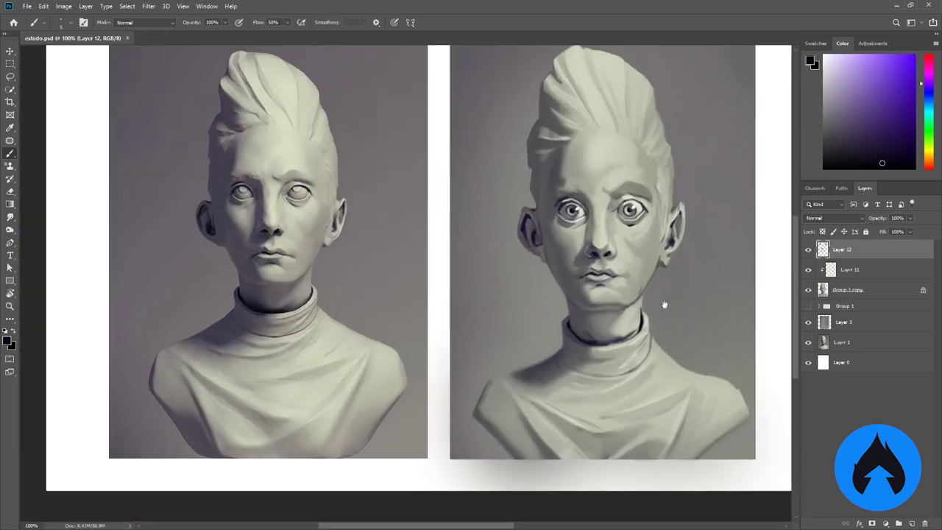
{"action": "left_click", "coordinate": [610, 182], "text": "alt"}
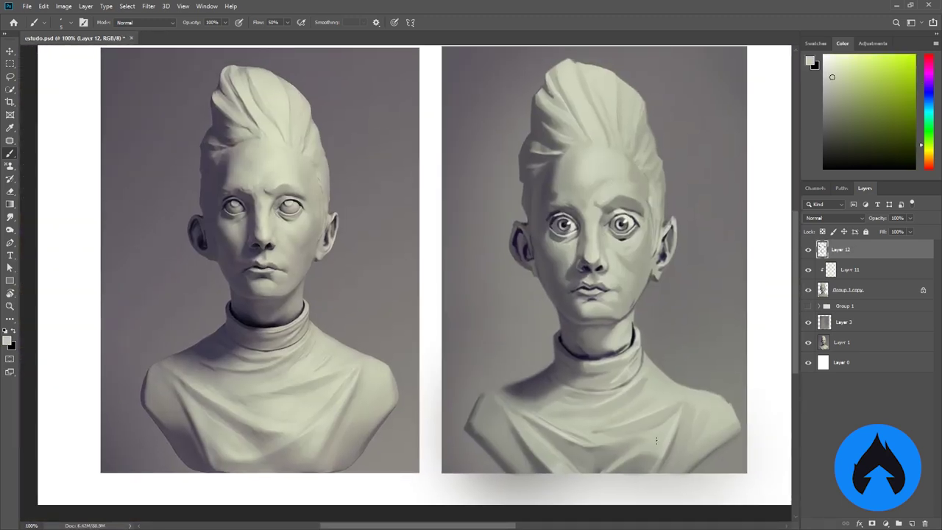
- Group Layer 12, Layer 11 and Group 1 copy, then duplicate the group and merge the copy into one layer
{"action": "key", "text": "ctrl+g"}
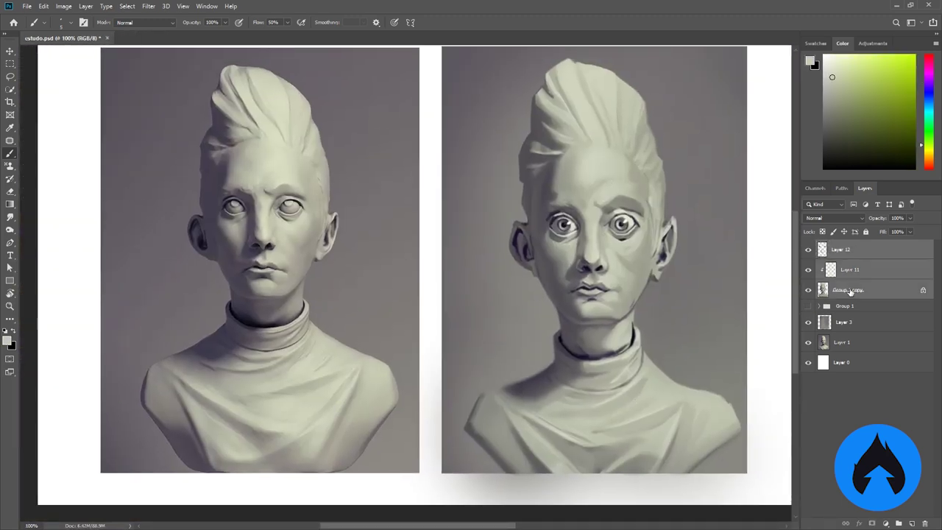
{"action": "key", "text": "ctrl+j"}
{"action": "key", "text": "ctrl+e"}
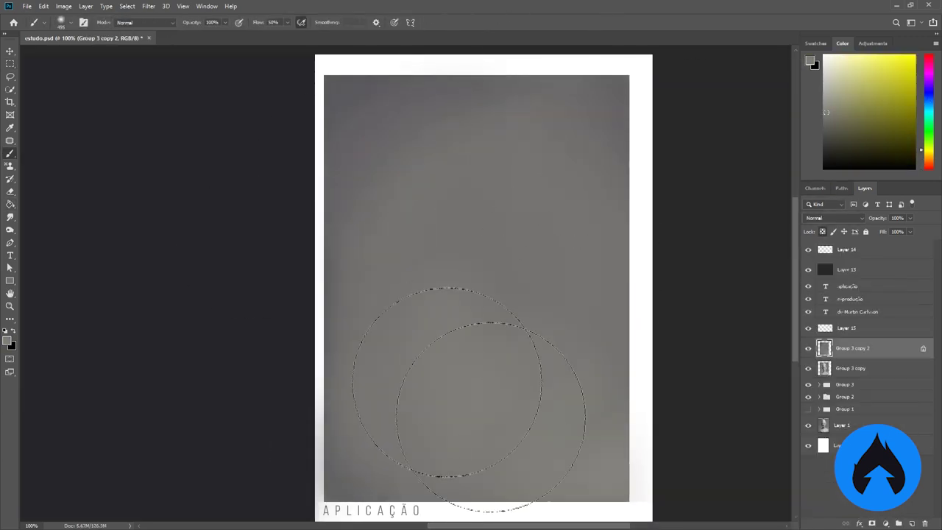
- Block in the silhouette of a new bust in pale green on Layer 15 over the grey background
{"action": "right_click", "coordinate": [570, 265]}
{"action": "double_click", "coordinate": [684, 389]}
{"action": "mouse_move", "coordinate": [490, 130]}
{"action": "left_mouse_down"}
{"action": "mouse_move", "coordinate": [547, 169]}
{"action": "mouse_move", "coordinate": [437, 357]}
{"action": "mouse_move", "coordinate": [479, 336]}
{"action": "left_mouse_up"}
{"action": "left_click_drag", "start_coordinate": [683, 326], "coordinate": [542, 152]}
- Reshape the silhouette's hair, ears, jaw and shoulders by painting and erasing with the Chalky Square Painting brush
{"action": "right_click", "coordinate": [568, 184]}
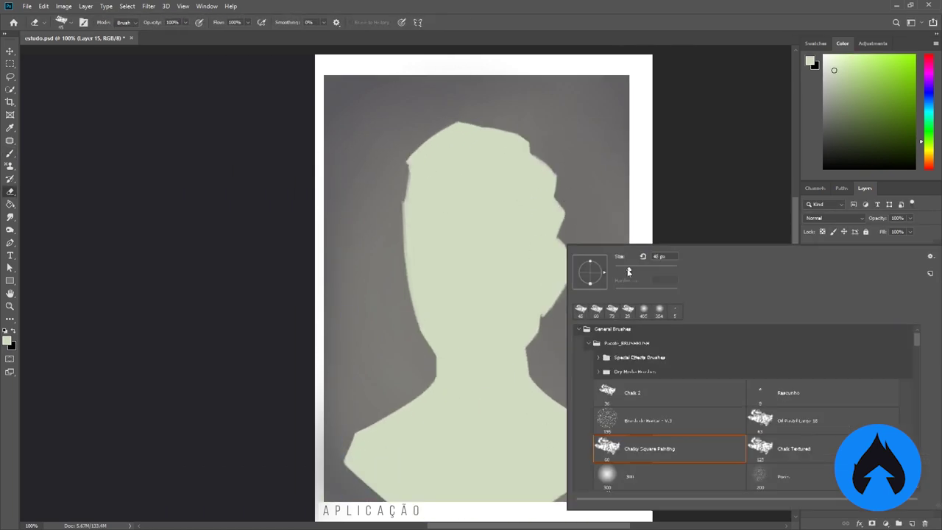
{"action": "double_click", "coordinate": [662, 442]}
{"action": "key", "text": "e"}
{"action": "mouse_move", "coordinate": [438, 326]}
{"action": "left_mouse_down"}
{"action": "mouse_move", "coordinate": [411, 403]}
{"action": "mouse_move", "coordinate": [427, 382]}
{"action": "mouse_move", "coordinate": [427, 320]}
{"action": "mouse_move", "coordinate": [542, 357]}
{"action": "mouse_move", "coordinate": [431, 358]}
{"action": "mouse_move", "coordinate": [534, 353]}
{"action": "mouse_move", "coordinate": [547, 407]}
{"action": "mouse_move", "coordinate": [617, 445]}
{"action": "left_mouse_up"}
{"action": "key", "text": "e"}
{"action": "mouse_move", "coordinate": [405, 170]}
{"action": "left_mouse_down"}
{"action": "mouse_move", "coordinate": [378, 211]}
{"action": "mouse_move", "coordinate": [389, 276]}
{"action": "mouse_move", "coordinate": [376, 292]}
{"action": "mouse_move", "coordinate": [398, 310]}
{"action": "left_mouse_up"}
{"action": "key", "text": "e"}
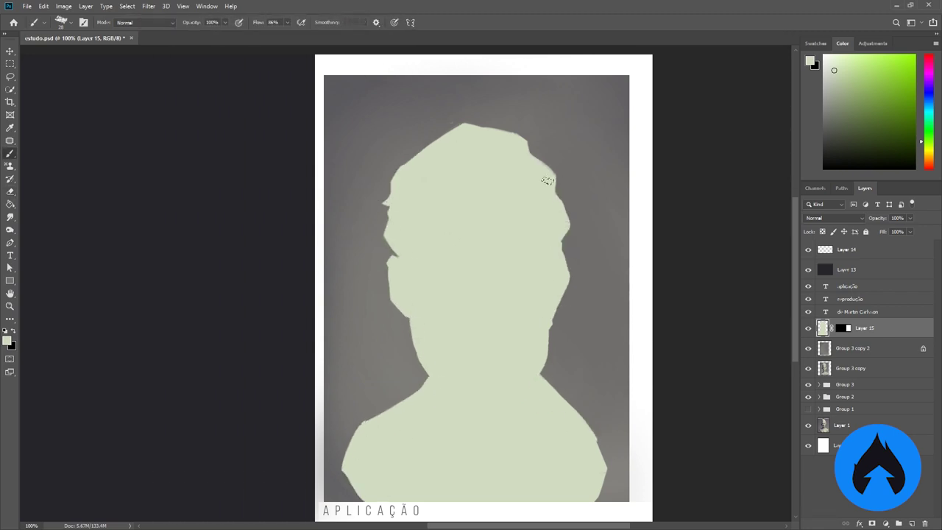
- Sketch the hair, eyes, nose, mouth, ears and garment folds in dark lines on a layer clipped to the silhouette
{"action": "right_click", "coordinate": [853, 328]}
{"action": "left_click", "coordinate": [841, 307]}
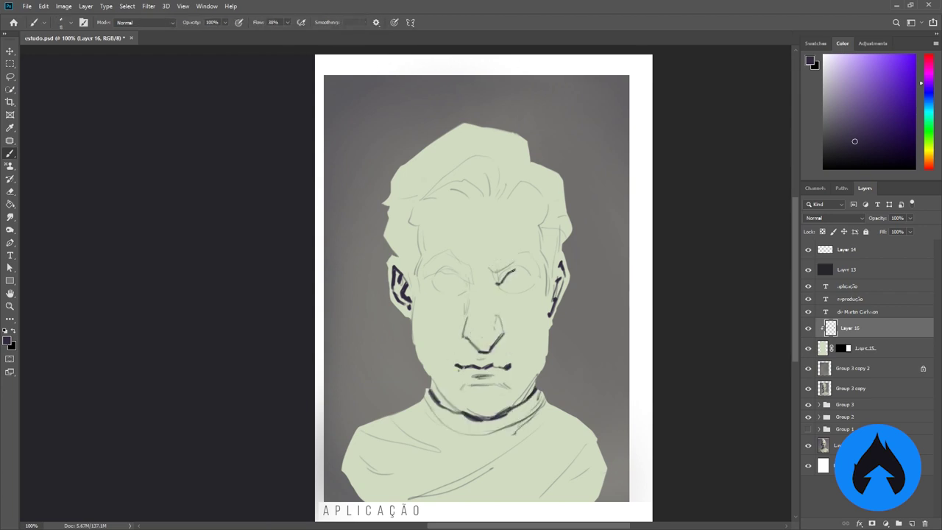
{"action": "key", "text": "b"}
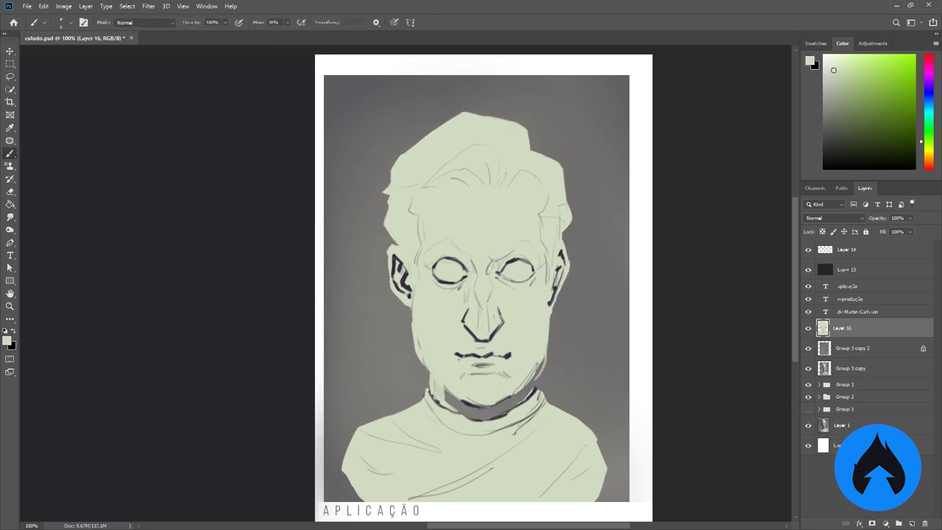
- Redraw the neck and collar, trim the jaw and widen the shoulders of the bust's silhouette
{"action": "key", "text": "b"}
{"action": "mouse_move", "coordinate": [442, 390]}
{"action": "left_mouse_down"}
{"action": "mouse_move", "coordinate": [530, 402]}
{"action": "mouse_move", "coordinate": [431, 373]}
{"action": "mouse_move", "coordinate": [515, 412]}
{"action": "left_mouse_up"}
{"action": "left_click", "coordinate": [431, 373], "text": "alt"}
{"action": "left_click_drag", "start_coordinate": [545, 287], "coordinate": [549, 368]}
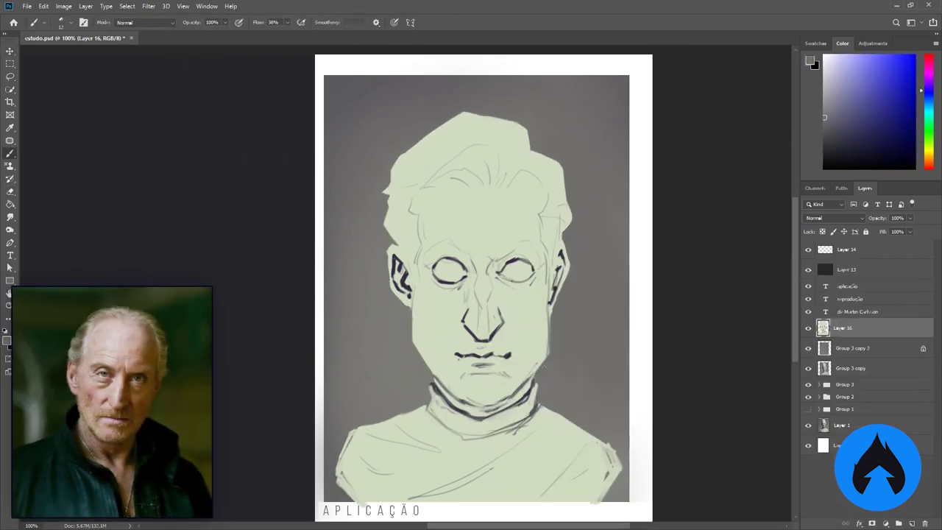
{"action": "key", "text": "e"}
{"action": "mouse_move", "coordinate": [412, 412]}
{"action": "left_mouse_down"}
{"action": "mouse_move", "coordinate": [336, 443]}
{"action": "mouse_move", "coordinate": [346, 471]}
{"action": "left_mouse_up"}
{"action": "key", "text": "b"}
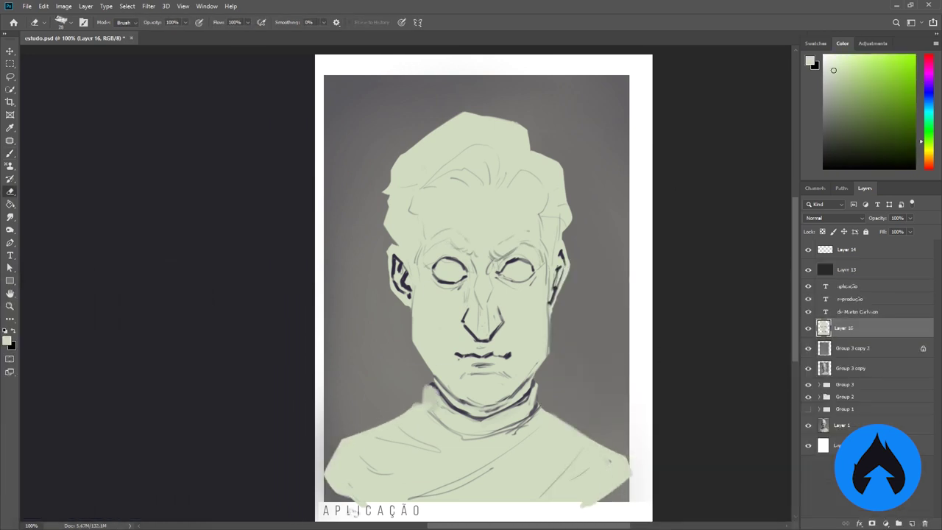
- Add a clipped Multiply layer and paint broad grey shadows over the hair, face and garment with Chalky Square Painting
{"action": "left_click", "coordinate": [837, 110]}
{"action": "key", "text": "ctrl+shift+alt+n"}
{"action": "key", "text": "shift+alt+m"}
{"action": "left_click", "coordinate": [837, 106]}
{"action": "left_click", "coordinate": [836, 99]}
{"action": "right_click", "coordinate": [508, 234]}
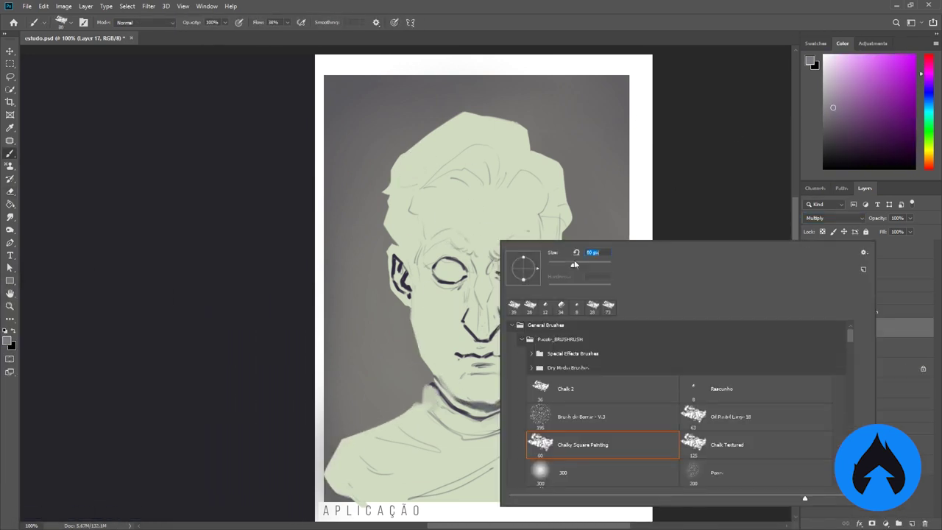
{"action": "left_click", "coordinate": [610, 441]}
{"action": "mouse_move", "coordinate": [486, 154]}
{"action": "left_mouse_down"}
{"action": "mouse_move", "coordinate": [398, 221]}
{"action": "mouse_move", "coordinate": [450, 380]}
{"action": "mouse_move", "coordinate": [412, 471]}
{"action": "mouse_move", "coordinate": [515, 478]}
{"action": "left_mouse_up"}
- Paint smaller grey shadow shapes under the brows, around the eyes and beside the nose
{"action": "right_click", "coordinate": [484, 263]}
{"action": "key", "text": "Escape"}
{"action": "left_click_drag", "start_coordinate": [456, 251], "coordinate": [530, 258]}
{"action": "left_click_drag", "start_coordinate": [442, 280], "coordinate": [485, 324]}
{"action": "key", "text": "e"}
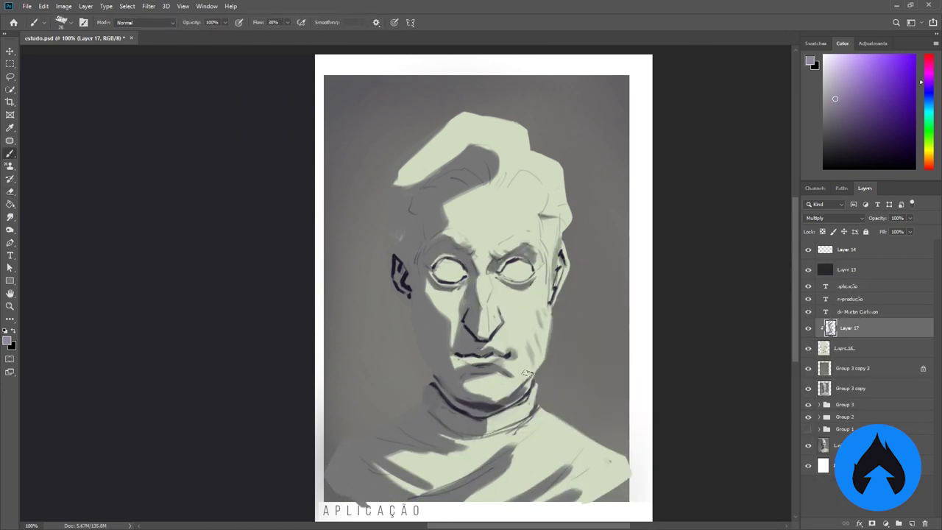
- Add a new layer for midtones above the shadow layer and group the two layers
{"action": "left_click", "coordinate": [475, 390], "text": "alt"}
{"action": "right_click", "coordinate": [515, 214]}
{"action": "key", "text": "Escape"}
{"action": "key", "text": "ctrl+shift+alt+n"}
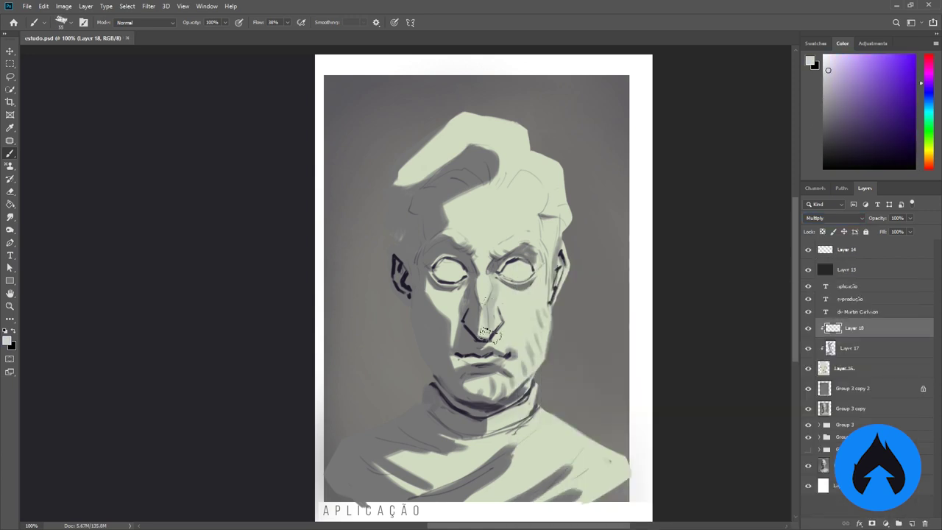
{"action": "key", "text": "ctrl+g"}
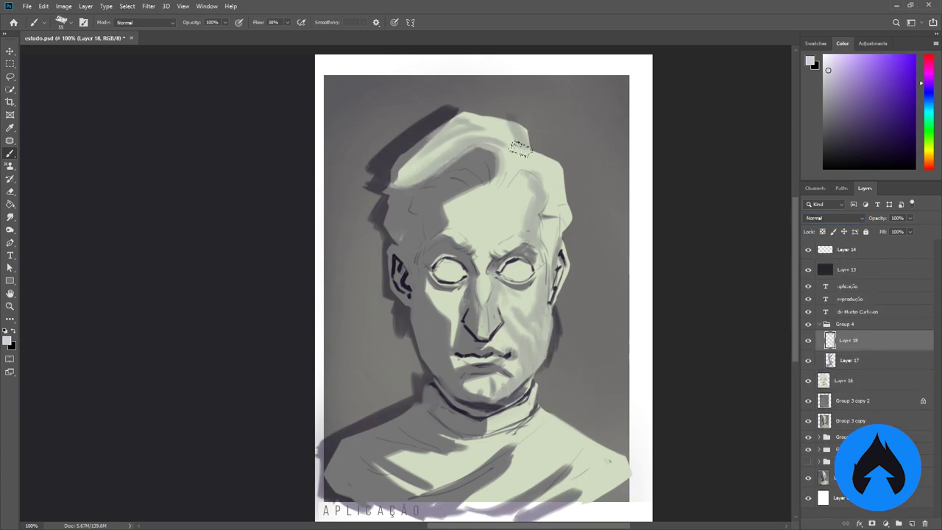
- Add a painting layer above the shadow group and clip the shading to the silhouette layer
{"action": "right_click", "coordinate": [856, 326]}
{"action": "key", "text": "Escape"}
{"action": "key", "text": "ctrl+shift+alt+n"}
{"action": "left_click", "coordinate": [518, 142], "text": "alt"}
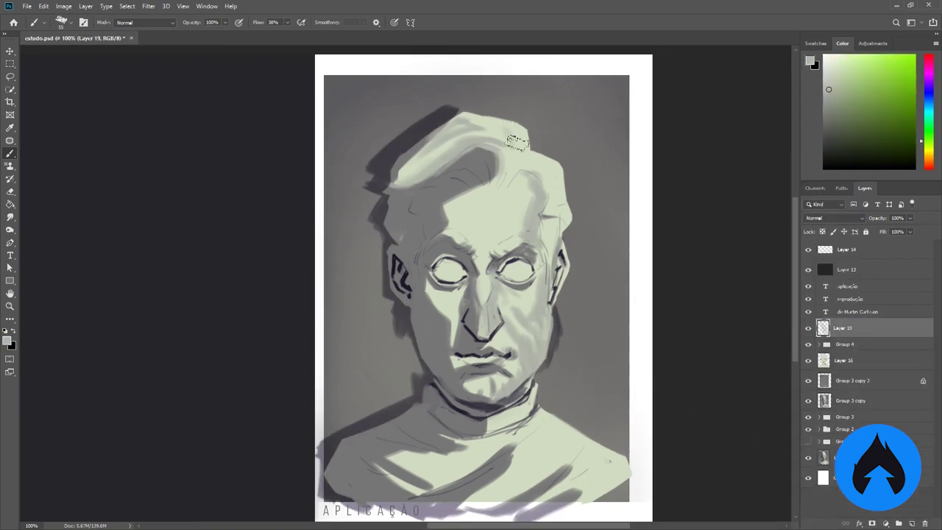
{"action": "left_click", "coordinate": [841, 354], "text": "alt"}
- Shade beneath the eye and lower lip and stroke in the beard along both jaw sides with dark and light tones
{"action": "left_click_drag", "start_coordinate": [433, 286], "coordinate": [465, 309]}
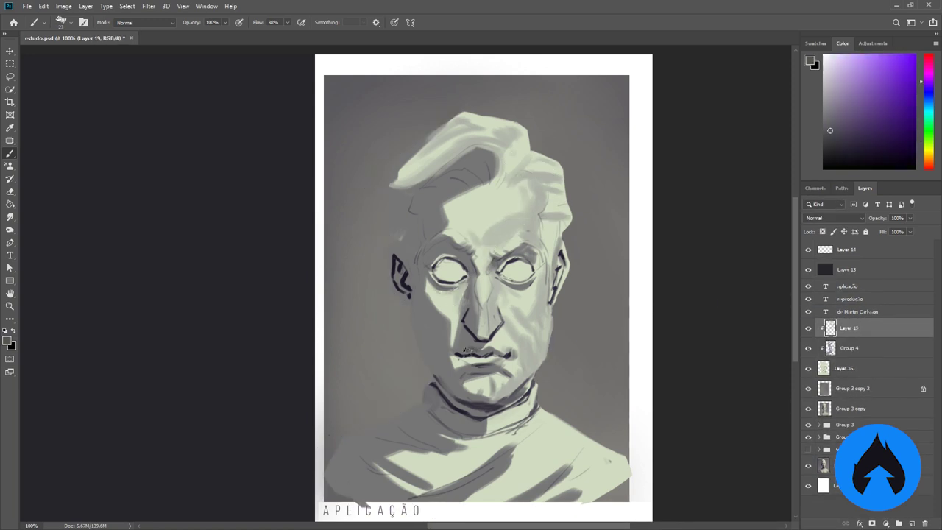
{"action": "left_click_drag", "start_coordinate": [466, 365], "coordinate": [493, 372]}
{"action": "right_click", "coordinate": [565, 259]}
{"action": "key", "text": "Escape"}
{"action": "left_click_drag", "start_coordinate": [536, 324], "coordinate": [550, 363]}
{"action": "left_click_drag", "start_coordinate": [421, 328], "coordinate": [439, 377]}
{"action": "left_click", "coordinate": [477, 392], "text": "alt"}
{"action": "left_click_drag", "start_coordinate": [527, 337], "coordinate": [541, 360]}
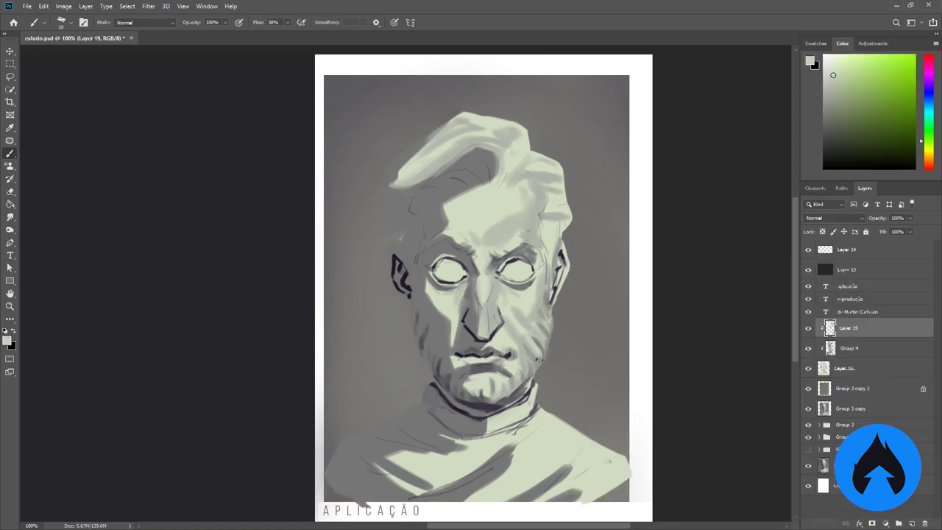
- Model the cheek and nose planes over the sketch lines and tone the blank eyeballs with a sampled light grey
{"action": "left_click_drag", "start_coordinate": [515, 310], "coordinate": [541, 341]}
{"action": "left_click_drag", "start_coordinate": [474, 295], "coordinate": [489, 332]}
{"action": "left_click_drag", "start_coordinate": [464, 327], "coordinate": [485, 345]}
{"action": "left_click_drag", "start_coordinate": [461, 308], "coordinate": [468, 325]}
{"action": "left_click", "coordinate": [485, 274], "text": "alt"}
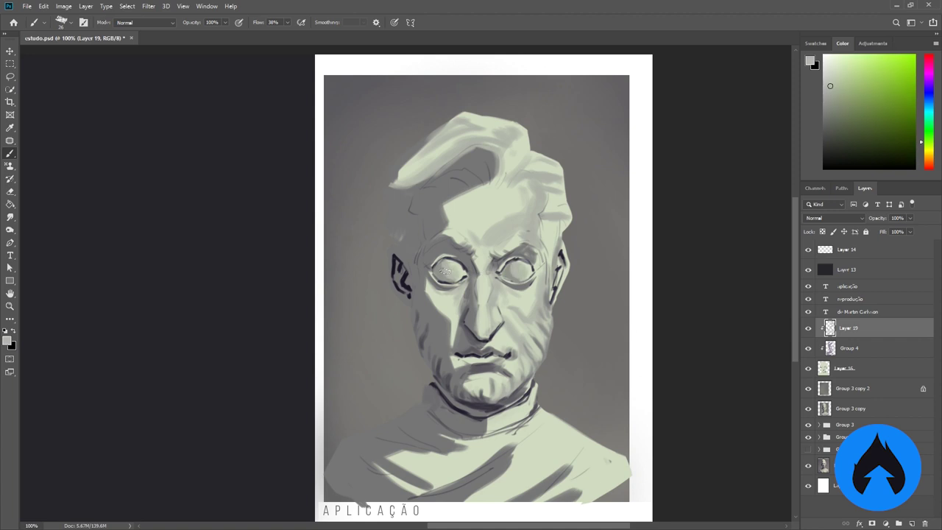
- Add a clipped Multiply layer and softly darken the shadow side of the head and shoulder with a large brush
{"action": "key", "text": "ctrl+shift+n"}
{"action": "key", "text": "Return"}
{"action": "key", "text": "shift+alt+m"}
{"action": "key", "text": "bracketright"}
{"action": "key", "text": "bracketright"}
{"action": "key", "text": "bracketright"}
{"action": "key", "text": "bracketright"}
{"action": "key", "text": "bracketright"}
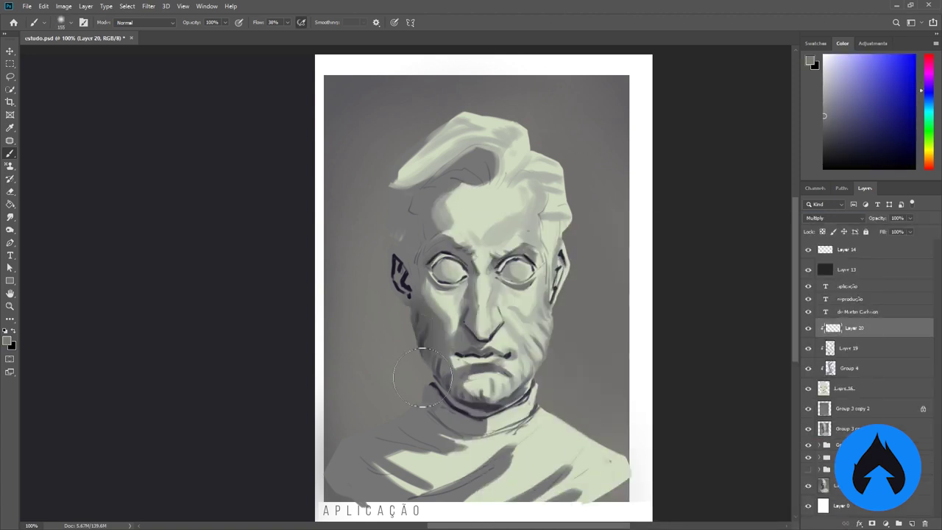
{"action": "left_click_drag", "start_coordinate": [417, 193], "coordinate": [404, 329]}
{"action": "left_click_drag", "start_coordinate": [346, 412], "coordinate": [434, 500]}
- Add another clipped layer and refine the garment folds with a smaller brush and sampled light and dark tones
{"action": "key", "text": "ctrl+shift+n"}
{"action": "key", "text": "Return"}
{"action": "key", "text": "bracketleft"}
{"action": "key", "text": "bracketleft"}
{"action": "key", "text": "bracketleft"}
{"action": "key", "text": "bracketleft"}
{"action": "left_click", "coordinate": [413, 437], "text": "alt"}
{"action": "left_click_drag", "start_coordinate": [403, 430], "coordinate": [425, 441]}
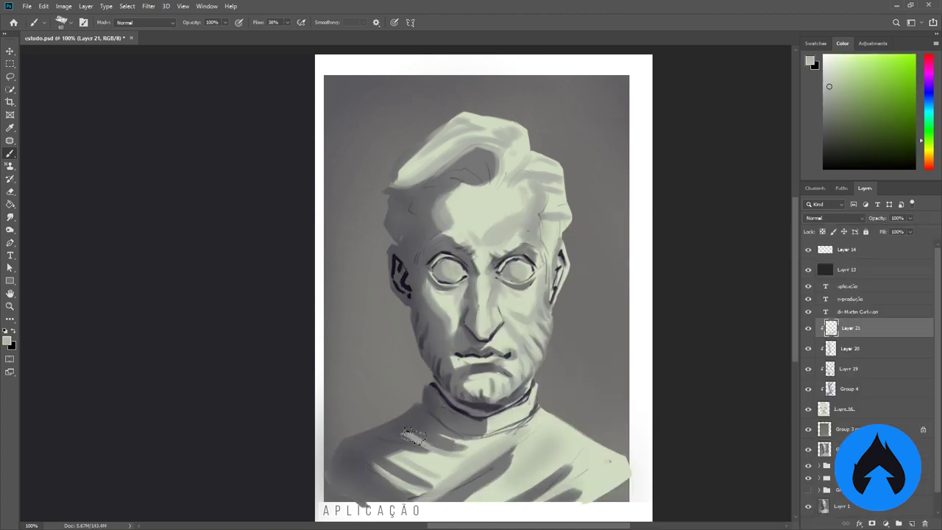
{"action": "left_click", "coordinate": [398, 458], "text": "alt"}
{"action": "right_click", "coordinate": [524, 414]}
{"action": "key", "text": "Return"}
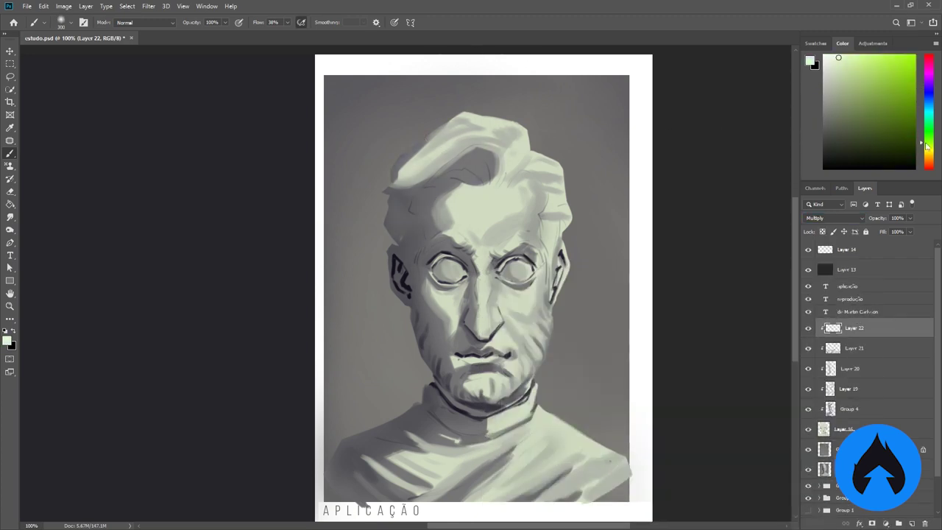
- Tint the bust pale green on the Multiply layer and refine the cheeks and neck shadow on a new clipped layer
{"action": "key", "text": "ctrl+shift+n"}
{"action": "key", "text": "Return"}
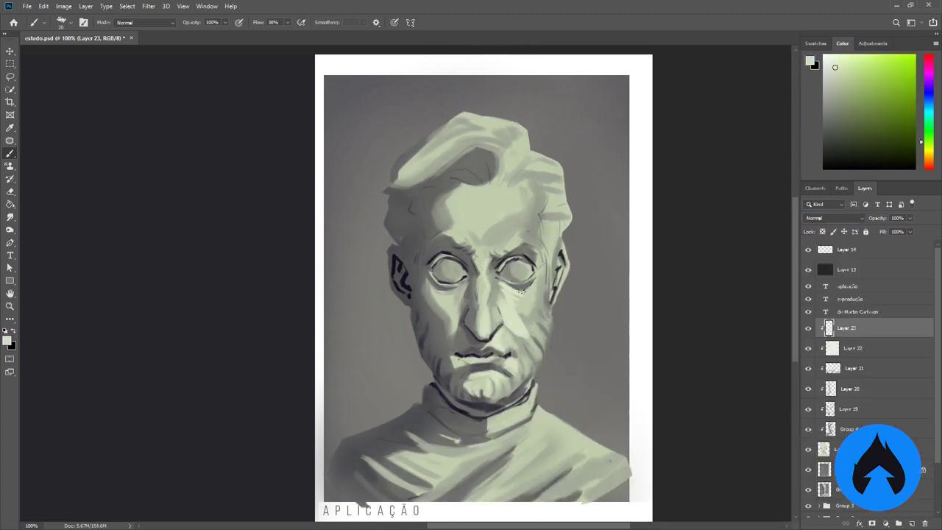
{"action": "left_click", "coordinate": [454, 393], "text": "alt"}
{"action": "left_click", "coordinate": [354, 103], "text": "alt"}
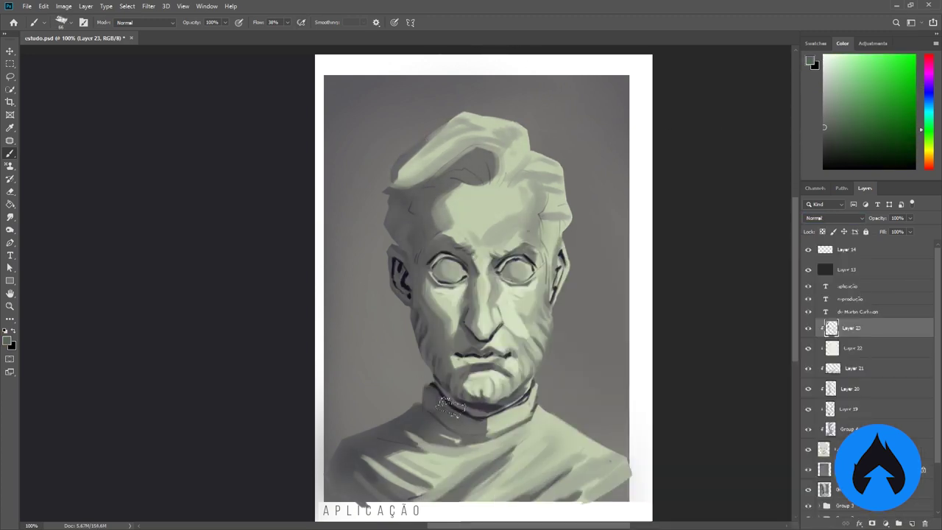
- Shape the hair strands and the shadow under the front curl with sampled light and dark tones
{"action": "left_click", "coordinate": [399, 200], "text": "alt"}
{"action": "left_click", "coordinate": [554, 215], "text": "alt"}
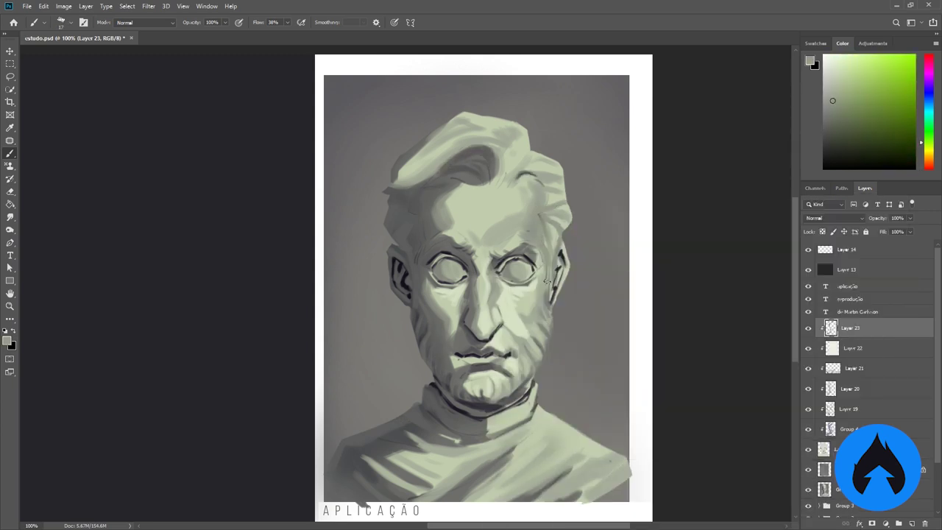
{"action": "right_click", "coordinate": [518, 191]}
{"action": "key", "text": "Return"}
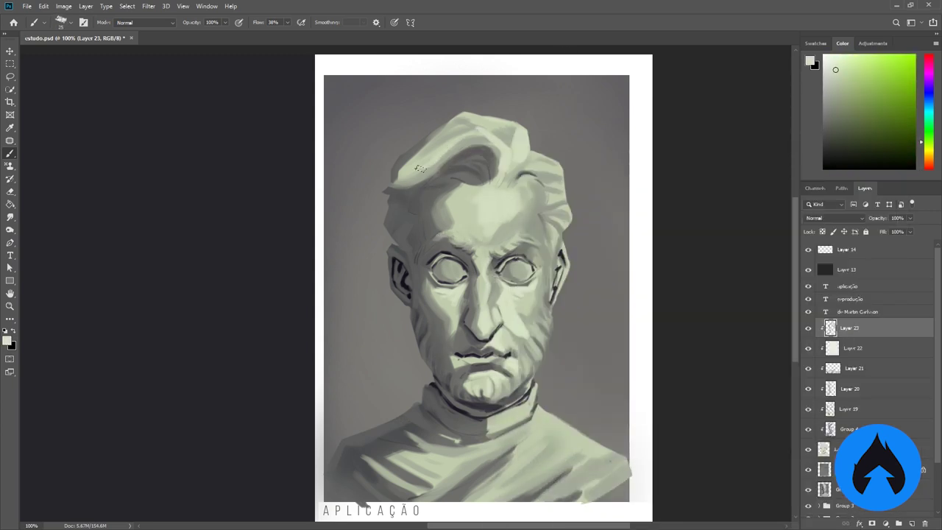
{"action": "left_click", "coordinate": [412, 188], "text": "alt"}
{"action": "left_click_drag", "start_coordinate": [413, 214], "coordinate": [486, 173]}
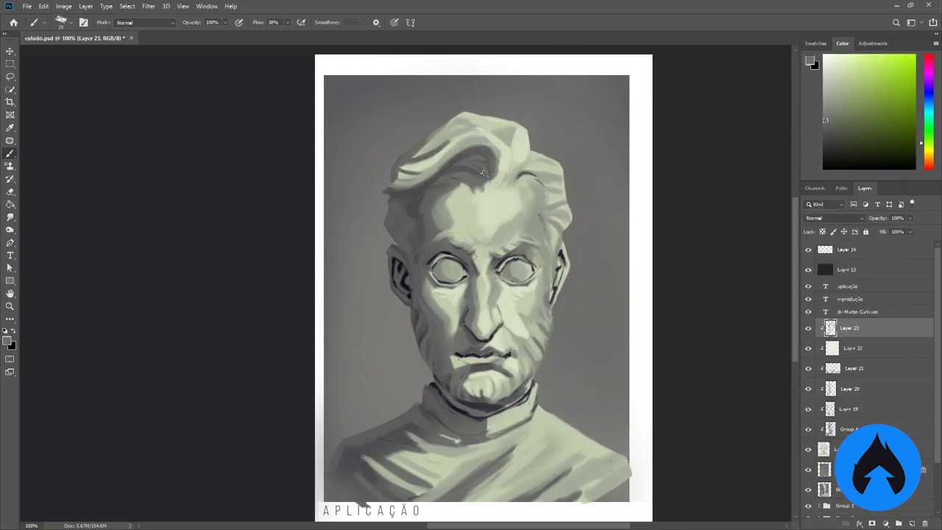
- Refine the eye, nose shadow, mouth corners and chin beard with tones sampled from the face
{"action": "left_click", "coordinate": [439, 265], "text": "alt"}
{"action": "left_click", "coordinate": [475, 317], "text": "alt"}
{"action": "left_click", "coordinate": [457, 361], "text": "alt"}
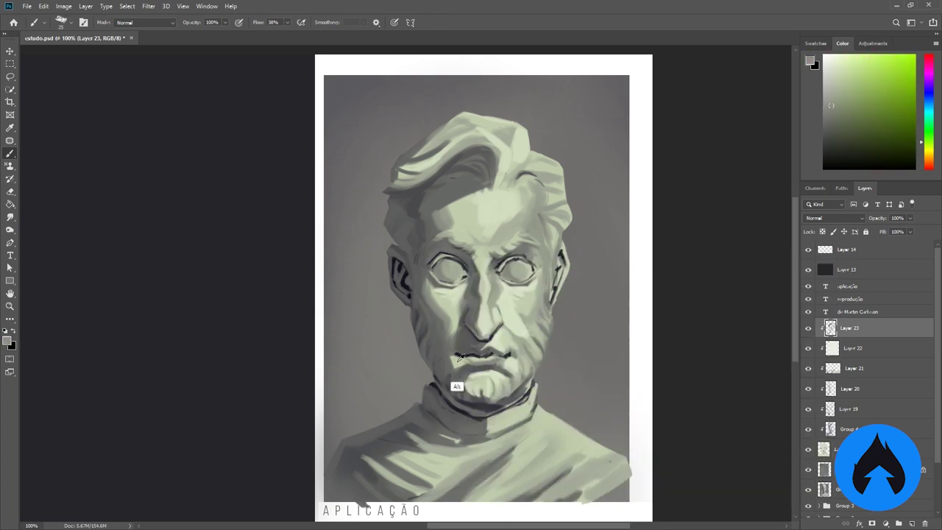
{"action": "left_click", "coordinate": [471, 382], "text": "alt"}
{"action": "left_click", "coordinate": [504, 366], "text": "alt"}
{"action": "right_click", "coordinate": [503, 365]}
{"action": "key", "text": "Return"}
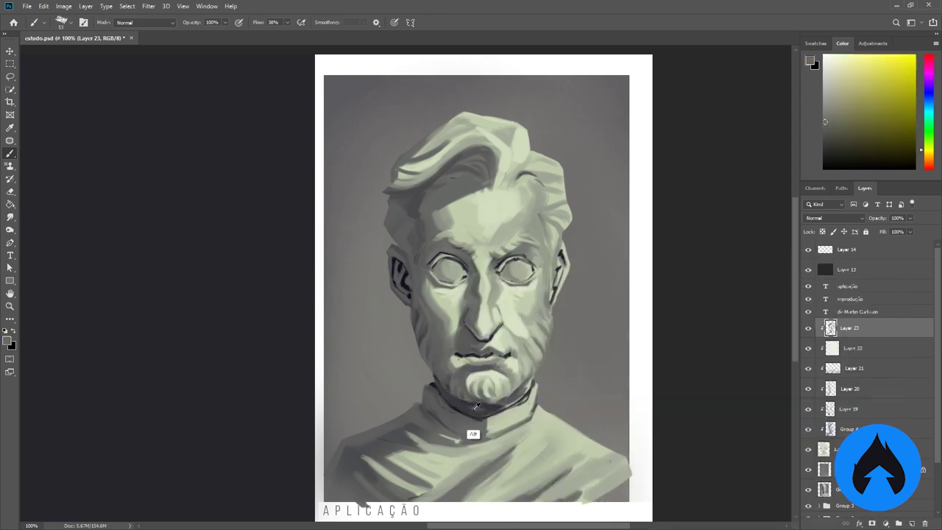
- Touch up the ear and collar with sampled tones and smudge the folds of the garment
{"action": "left_click", "coordinate": [400, 277], "text": "alt"}
{"action": "key", "text": "r"}
{"action": "left_click", "coordinate": [538, 445]}
{"action": "key", "text": "b"}
{"action": "left_click", "coordinate": [511, 401], "text": "alt"}
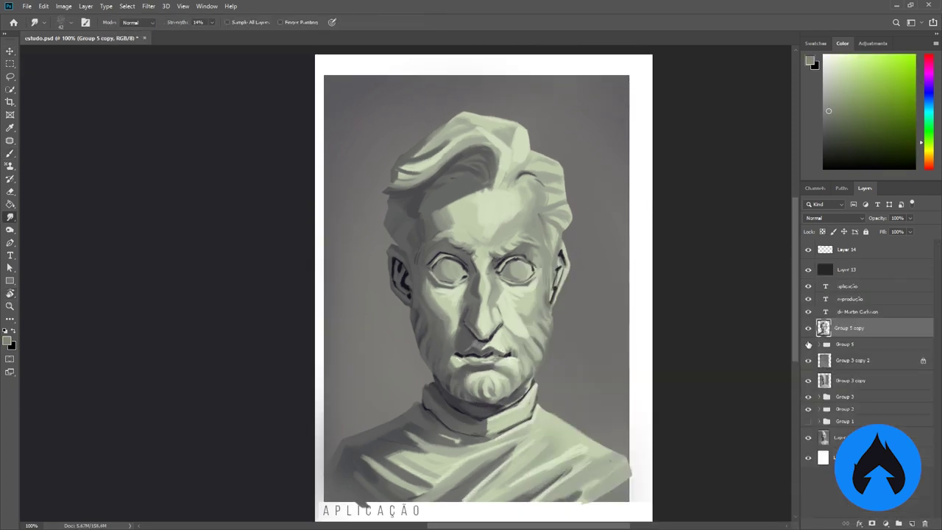
- Blend the cheeks, lips, forehead and front hair on the merged bust copy with sampled tones
{"action": "key", "text": "b"}
{"action": "left_click", "coordinate": [504, 338], "text": "alt"}
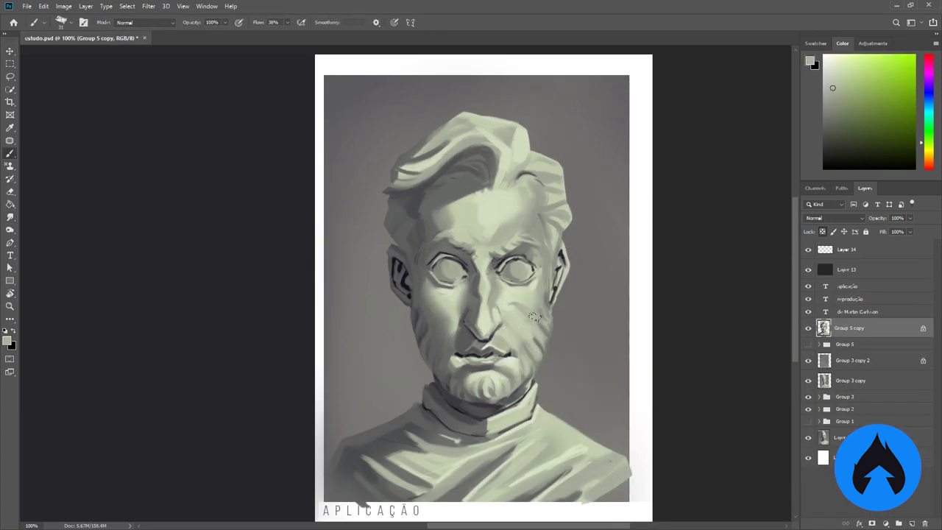
{"action": "key", "text": "b"}
{"action": "left_click", "coordinate": [506, 359], "text": "alt"}
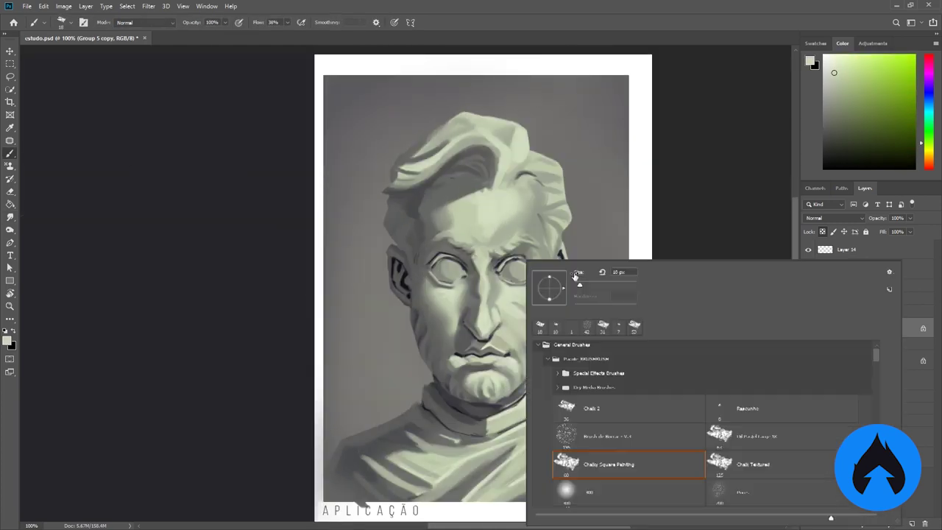
{"action": "left_click", "coordinate": [483, 254], "text": "alt"}
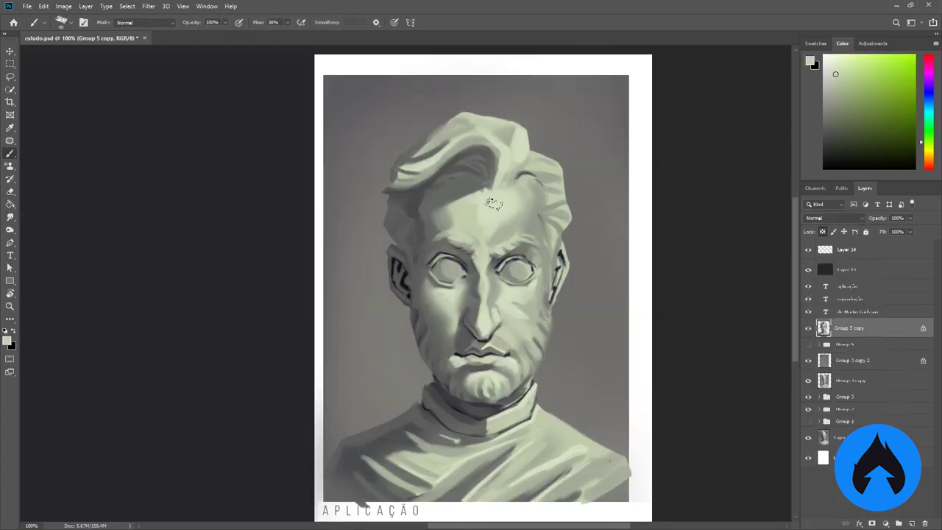
{"action": "left_click", "coordinate": [490, 174], "text": "alt"}
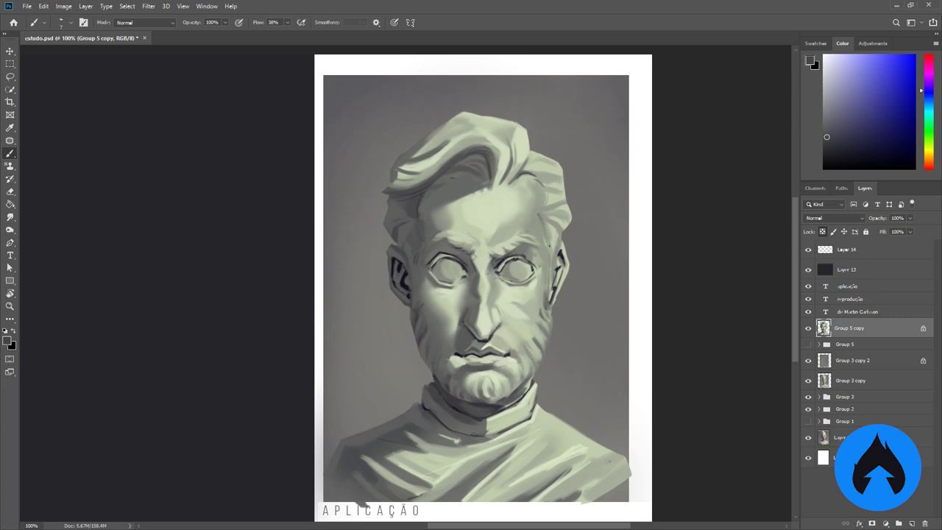
- Refine the neck shadow and the contour of the nose with dark and mid tones sampled from the bust
{"action": "mouse_move", "coordinate": [432, 401]}
{"action": "left_mouse_down"}
{"action": "mouse_move", "coordinate": [471, 413]}
{"action": "mouse_move", "coordinate": [512, 397]}
{"action": "left_mouse_up"}
{"action": "key", "text": "r"}
{"action": "mouse_move", "coordinate": [471, 309]}
{"action": "left_mouse_down"}
{"action": "mouse_move", "coordinate": [442, 368]}
{"action": "mouse_move", "coordinate": [476, 312]}
{"action": "left_mouse_up"}
{"action": "left_click", "coordinate": [477, 313], "text": "alt"}
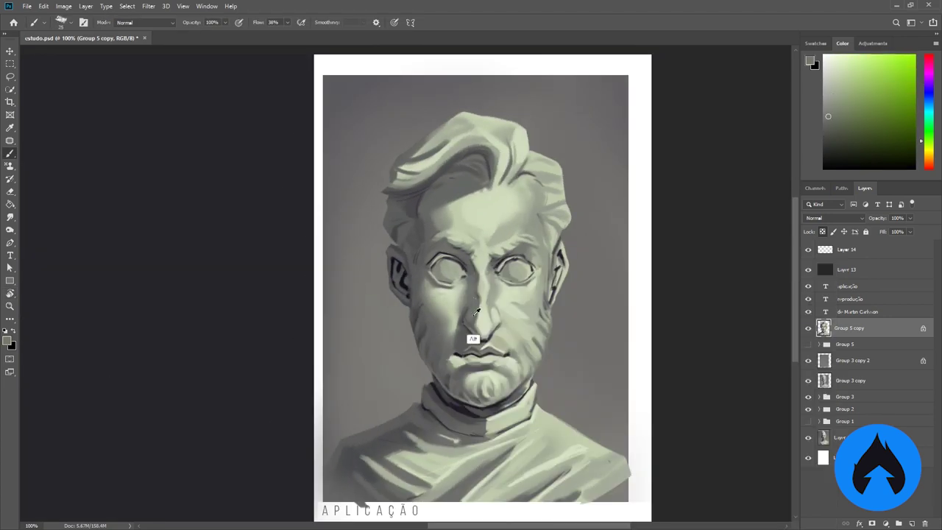
{"action": "left_click", "coordinate": [475, 329], "text": "alt"}
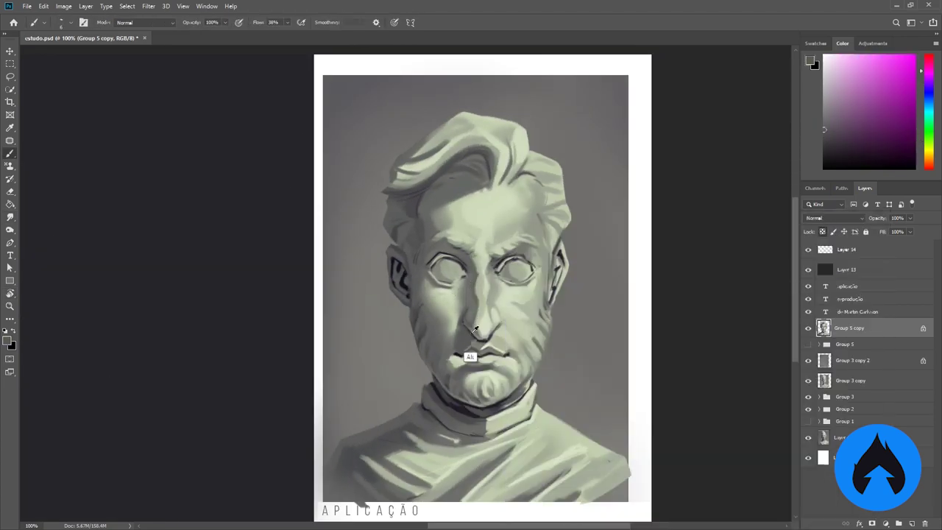
{"action": "left_click", "coordinate": [520, 250], "text": "alt"}
{"action": "left_click", "coordinate": [481, 324], "text": "alt"}
{"action": "left_click", "coordinate": [477, 275], "text": "alt"}
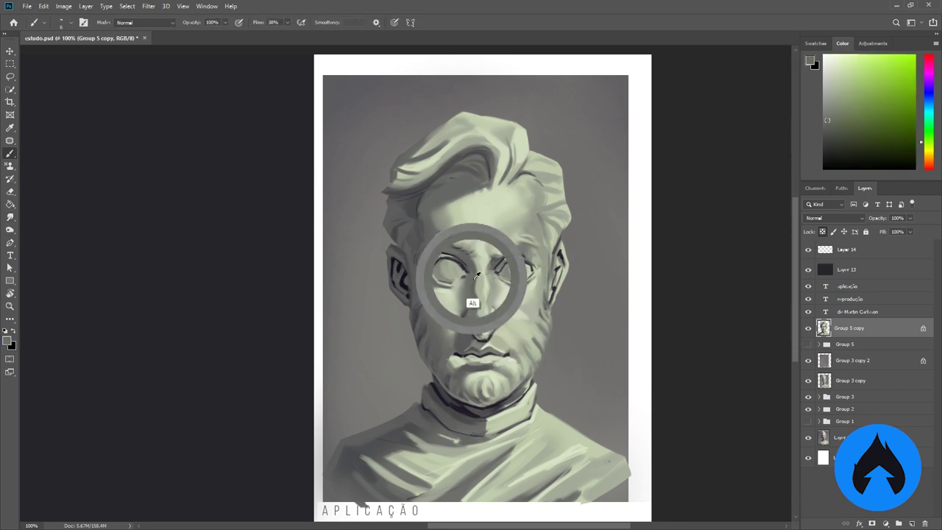
- Paint light highlights on the lips, beard, brows and eyeballs with a sampled light tone and different brush tips
{"action": "left_click", "coordinate": [497, 348], "text": "alt"}
{"action": "right_click", "coordinate": [496, 348]}
{"action": "double_click", "coordinate": [521, 357]}
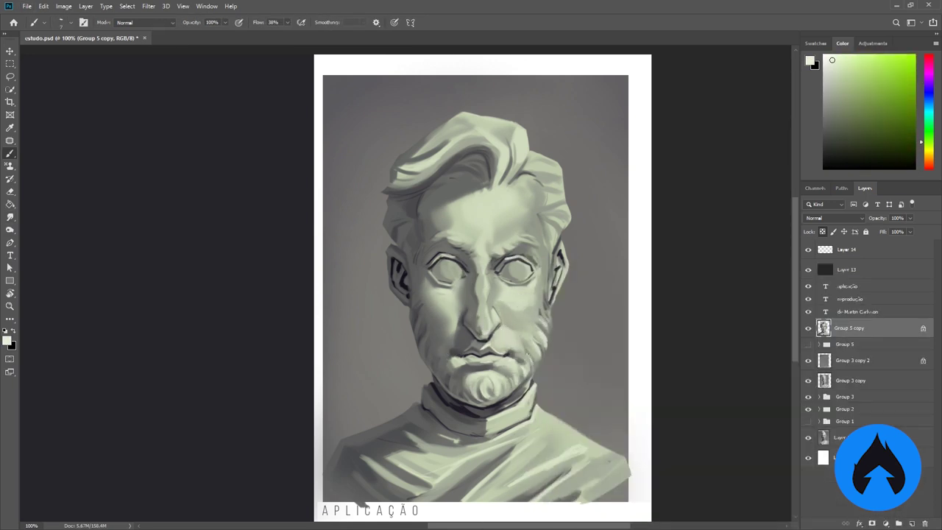
{"action": "right_click", "coordinate": [486, 254]}
{"action": "double_click", "coordinate": [545, 449]}
{"action": "right_click", "coordinate": [501, 261]}
{"action": "key", "text": "Escape"}
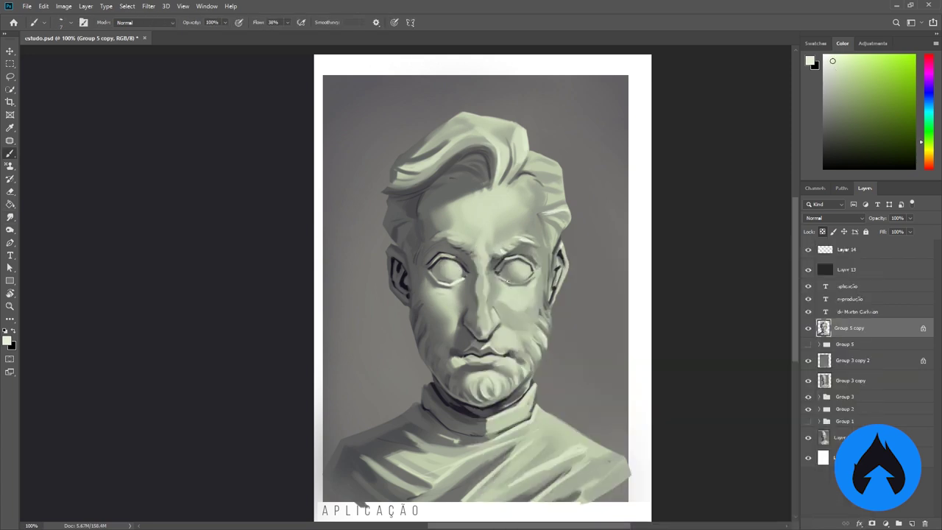
- Darken the crease beneath the lower lip with sampled tones and clean up the bust's outer edge
{"action": "left_click", "coordinate": [515, 277], "text": "alt"}
{"action": "left_click", "coordinate": [475, 374], "text": "alt"}
{"action": "left_click", "coordinate": [478, 378], "text": "alt"}
{"action": "left_click", "coordinate": [477, 378], "text": "alt"}
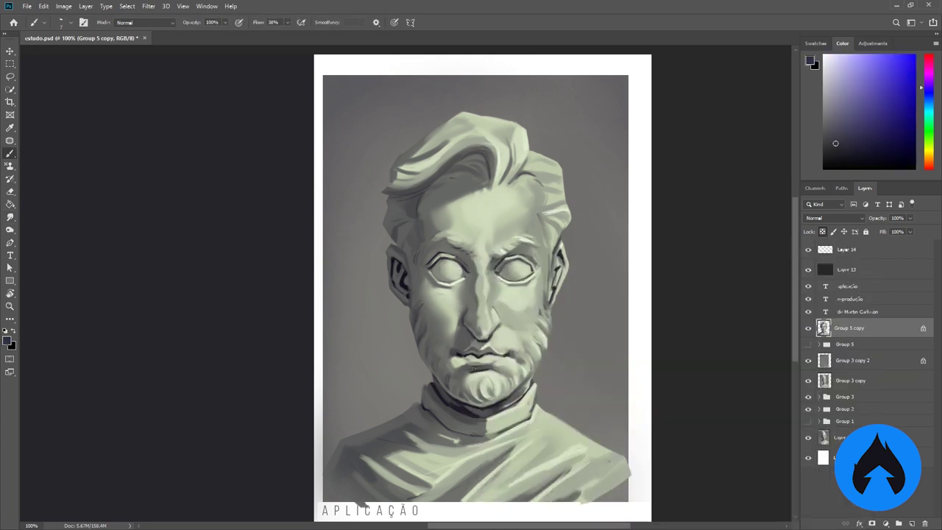
{"action": "left_click_drag", "start_coordinate": [421, 191], "coordinate": [382, 441]}
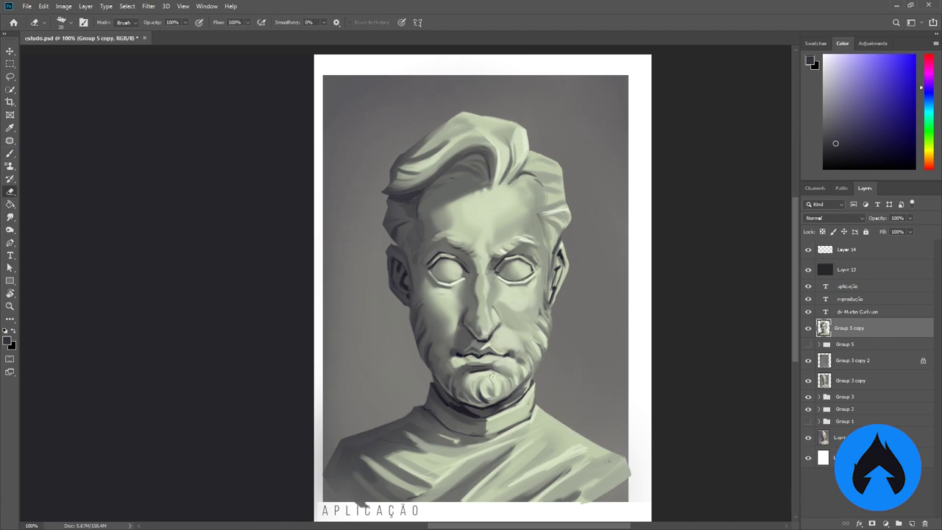
- Add a new layer above the bust and paint irises and pupils in both eyes with sampled tones
{"action": "key", "text": "ctrl+shift+alt+n"}
{"action": "key", "text": "b"}
{"action": "left_click", "coordinate": [447, 286], "text": "alt"}
{"action": "left_click", "coordinate": [460, 291], "text": "alt"}
{"action": "left_click", "coordinate": [512, 286], "text": "alt"}
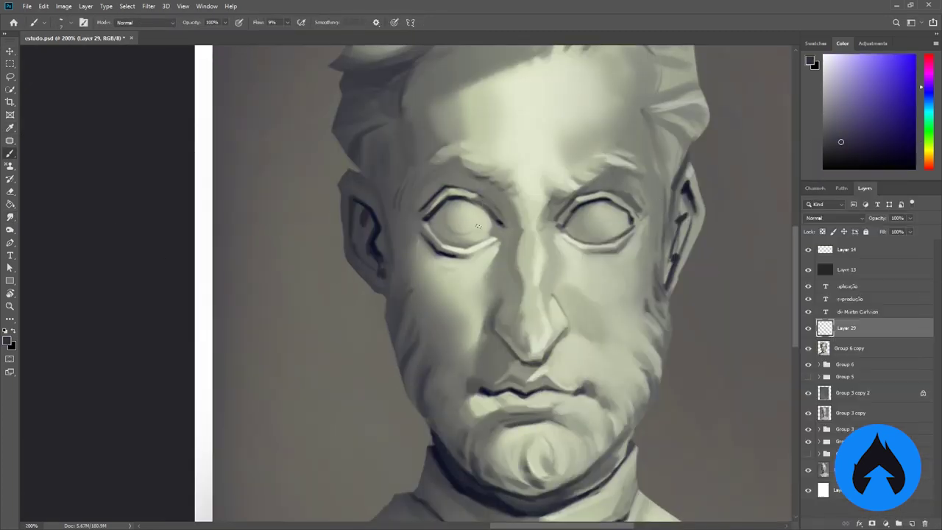
{"action": "left_click", "coordinate": [599, 197], "text": "alt"}
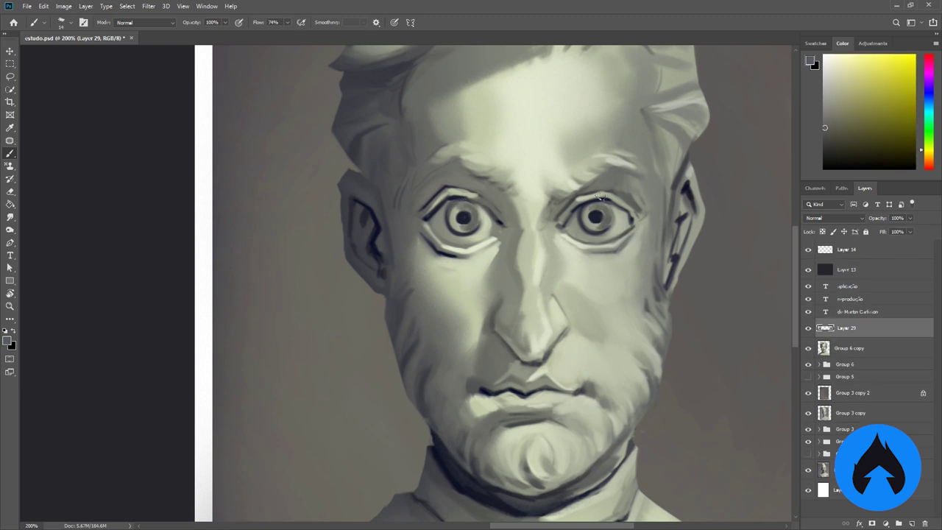
{"action": "left_click", "coordinate": [446, 218], "text": "alt"}
{"action": "left_click", "coordinate": [603, 210], "text": "alt"}
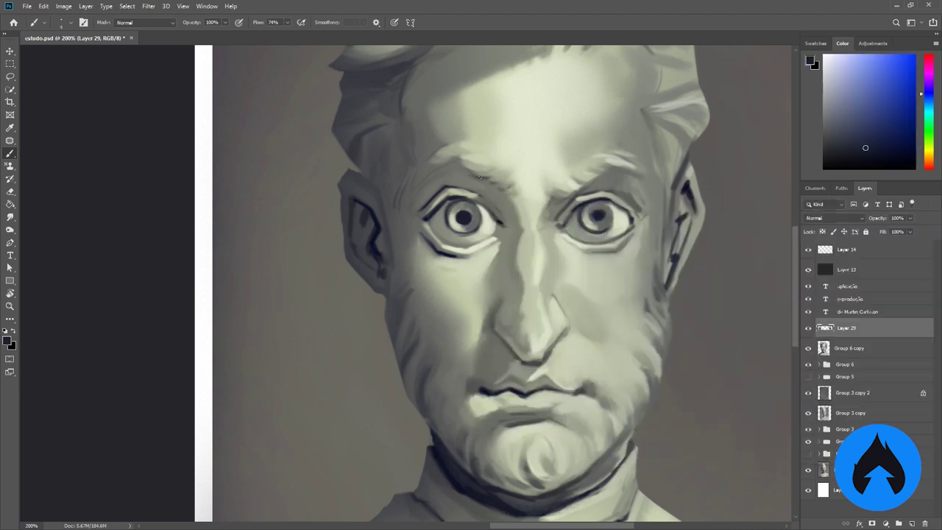
- Set the brush flow to 72% and refine the eyes and lids with dark and sampled light tones
{"action": "left_click_drag", "start_coordinate": [287, 28], "coordinate": [300, 34]}
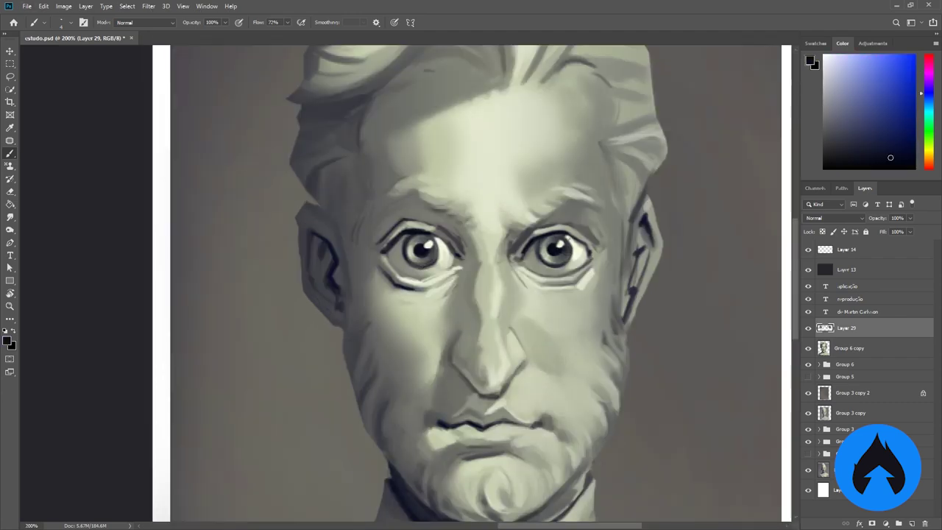
{"action": "left_click_drag", "start_coordinate": [578, 248], "coordinate": [560, 191]}
{"action": "left_click", "coordinate": [405, 228], "text": "alt"}
{"action": "left_click_drag", "start_coordinate": [411, 352], "coordinate": [335, 390]}
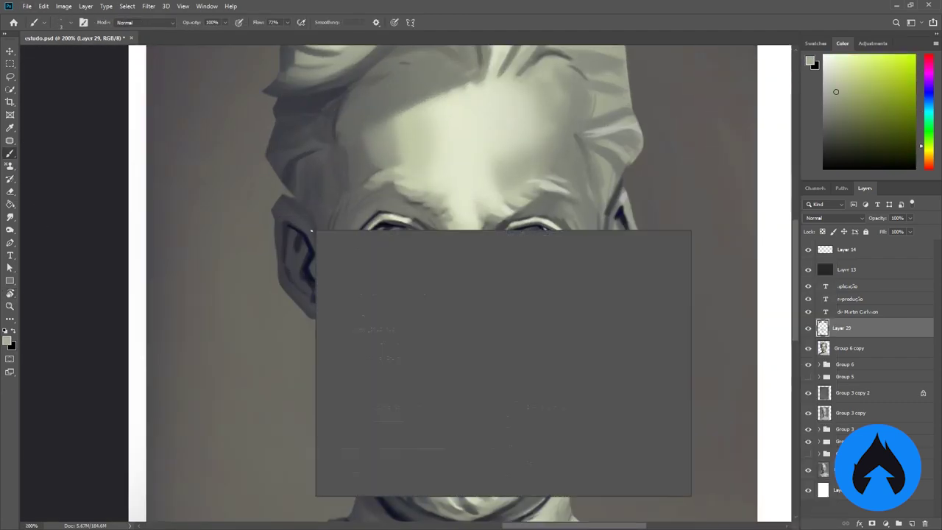
{"action": "key", "text": "ctrl+minus"}
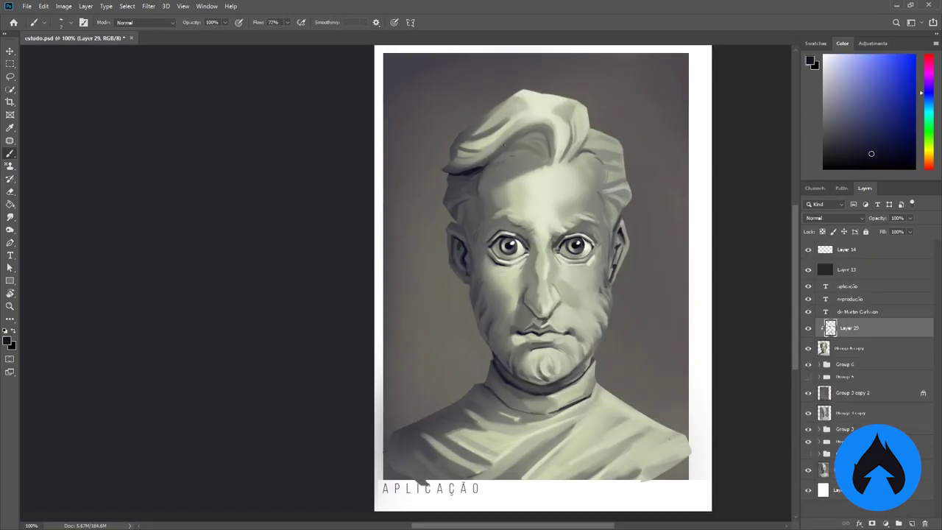
- Touch up the face beside the eye with a sampled tone and add another layer above the eye layer
{"action": "key", "text": "b"}
{"action": "left_click", "coordinate": [609, 233], "text": "alt"}
{"action": "mouse_move", "coordinate": [610, 232]}
{"action": "left_mouse_down"}
{"action": "mouse_move", "coordinate": [640, 230]}
{"action": "mouse_move", "coordinate": [577, 261]}
{"action": "left_mouse_up"}
{"action": "key", "text": "ctrl+shift+n"}
{"action": "key", "text": "Return"}
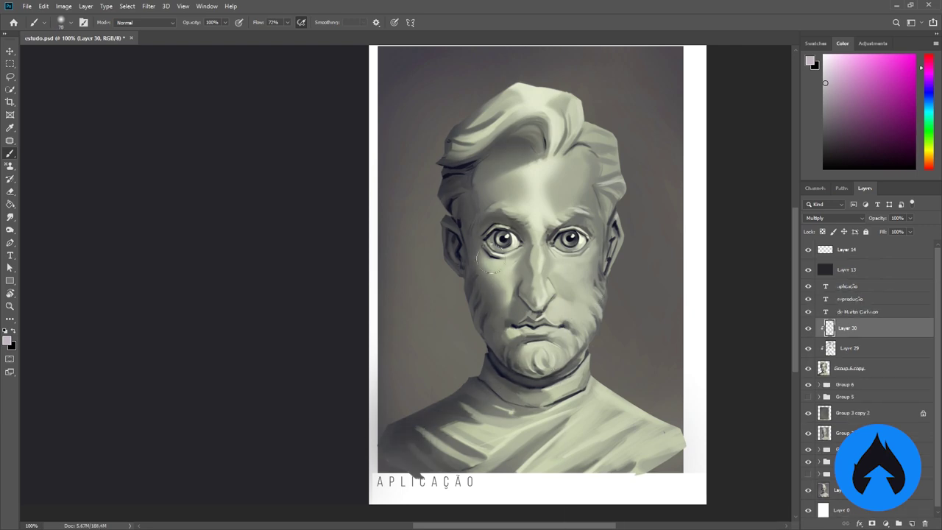
- Add another clipped layer in Normal mode and paint light accents and sampled tones around the eyes and hairline
{"action": "key", "text": "ctrl+shift+n"}
{"action": "key", "text": "Return"}
{"action": "key", "text": "d"}
{"action": "key", "text": "x"}
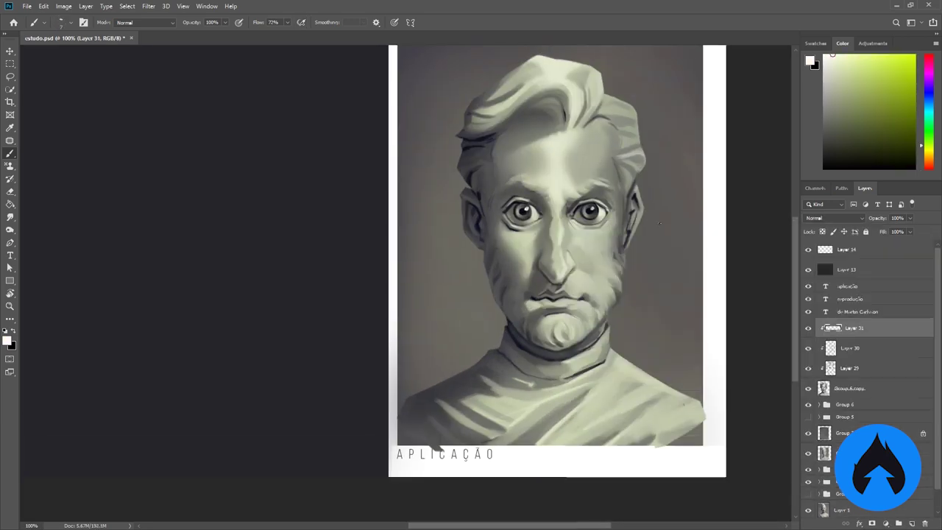
{"action": "left_click_drag", "start_coordinate": [593, 226], "coordinate": [483, 199]}
{"action": "left_click", "coordinate": [482, 199], "text": "alt"}
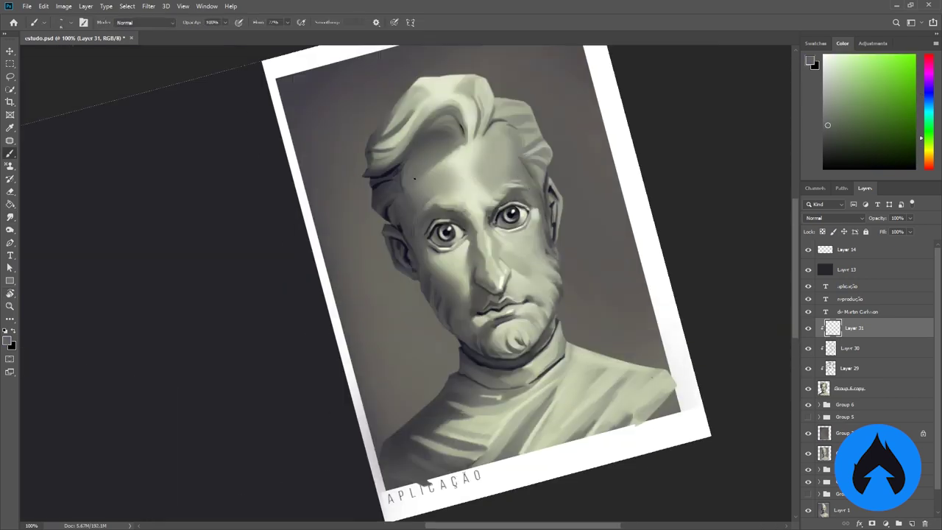
- Add a further clipped layer and softly shade the nose, mouth and eye area with a soft round brush
{"action": "key", "text": "ctrl+alt+shift+e"}
{"action": "key", "text": "b"}
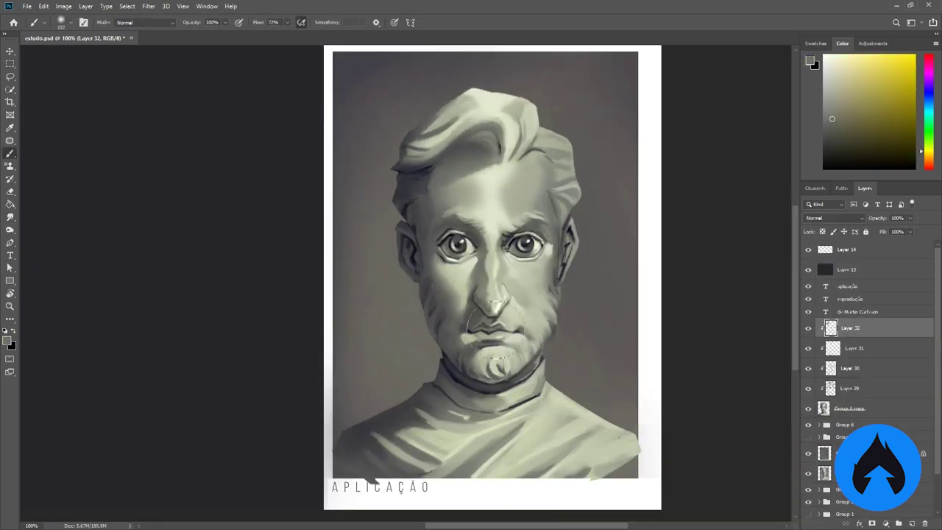
{"action": "left_click_drag", "start_coordinate": [552, 308], "coordinate": [495, 251]}
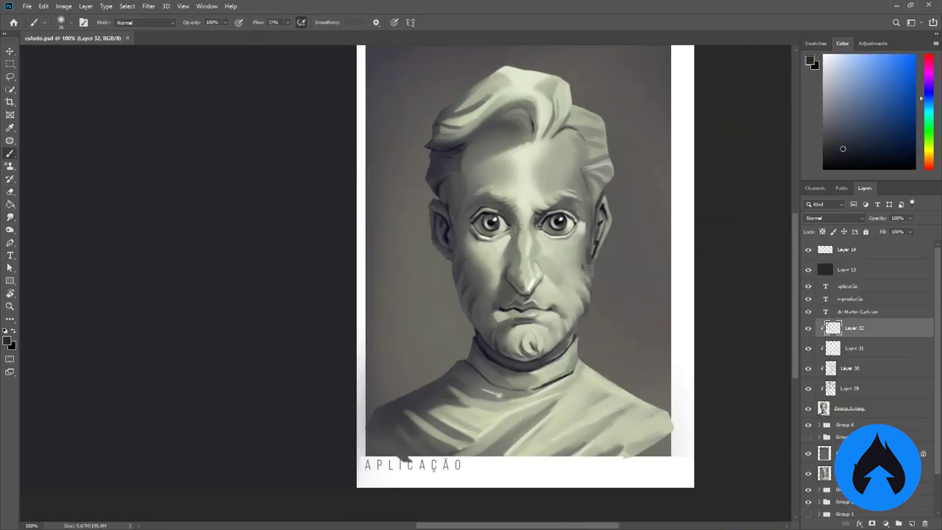
{"action": "left_click_drag", "start_coordinate": [528, 277], "coordinate": [572, 287]}
- Set the brush flow to 19% and blend the chin, nose, cheek and brow with sampled tones
{"action": "key", "text": "shift+1"}
{"action": "key", "text": "shift+5"}
{"action": "left_click", "coordinate": [550, 338], "text": "alt"}
{"action": "left_click", "coordinate": [515, 237], "text": "alt"}
{"action": "left_click", "coordinate": [571, 287], "text": "alt"}
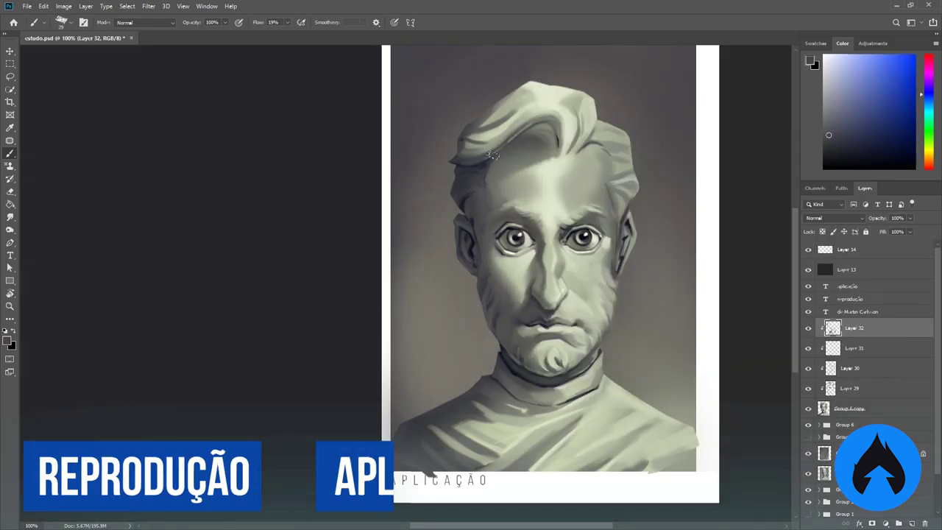
{"action": "left_click", "coordinate": [604, 221], "text": "alt"}
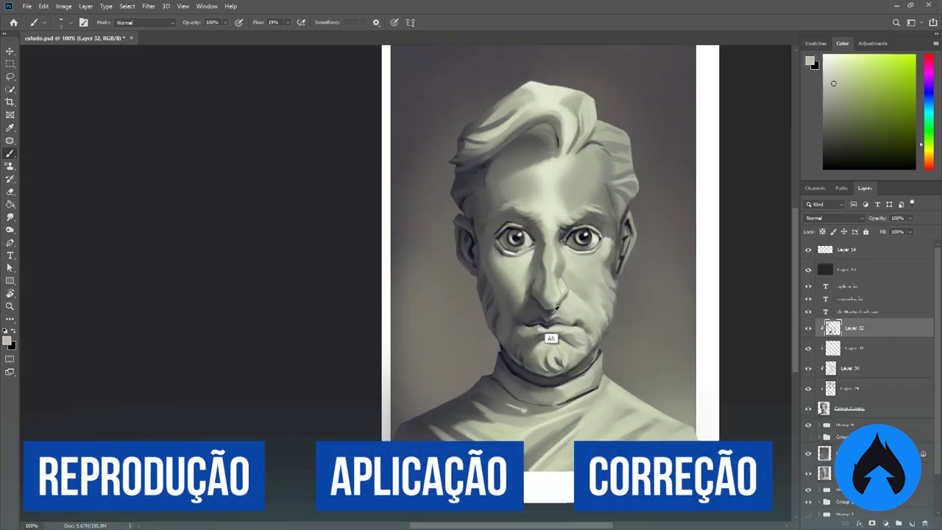
{"action": "left_click", "coordinate": [570, 302], "text": "alt"}
{"action": "left_click_drag", "start_coordinate": [569, 301], "coordinate": [599, 243]}
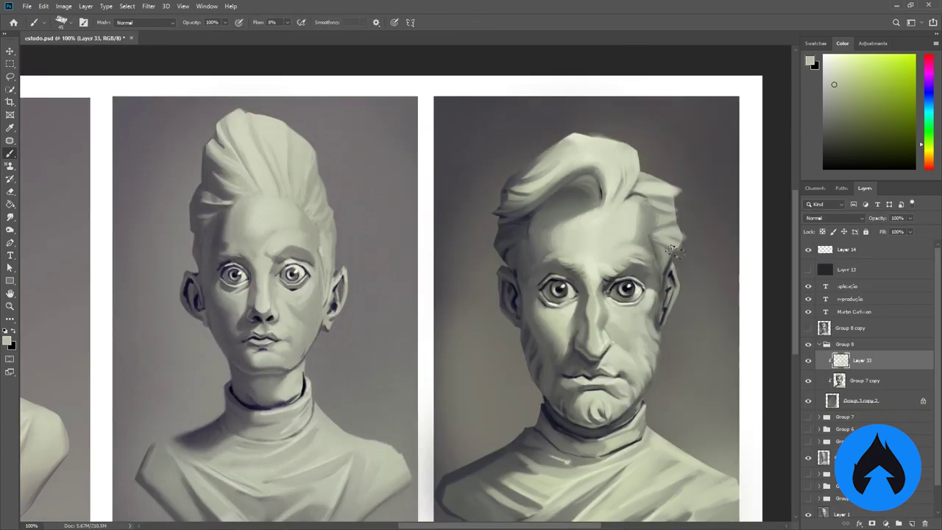
- Rework the mouth, nose side, cheek and forehead of the man's bust with sampled light and shadow tones
{"action": "mouse_move", "coordinate": [610, 375]}
{"action": "left_mouse_down"}
{"action": "mouse_move", "coordinate": [576, 384]}
{"action": "mouse_move", "coordinate": [589, 412]}
{"action": "left_mouse_up"}
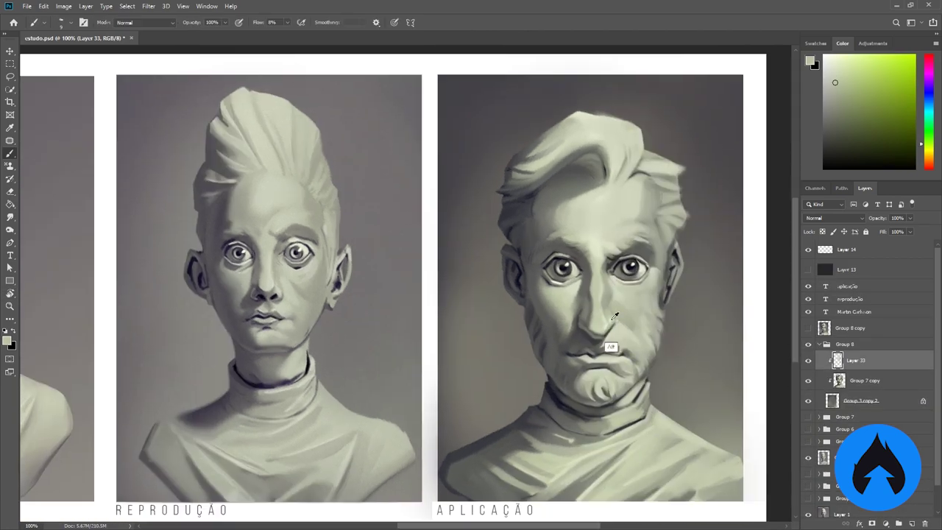
{"action": "left_click", "coordinate": [617, 340], "text": "alt"}
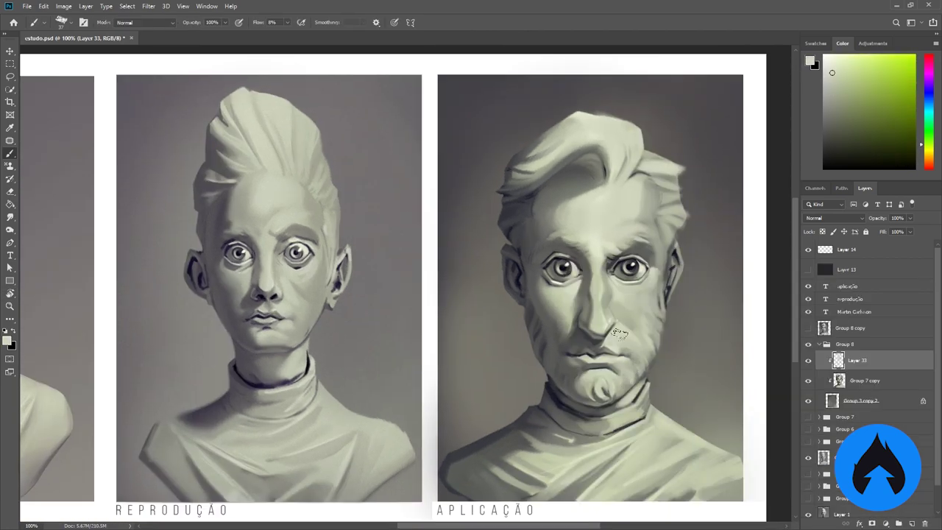
{"action": "left_click", "coordinate": [620, 293], "text": "alt"}
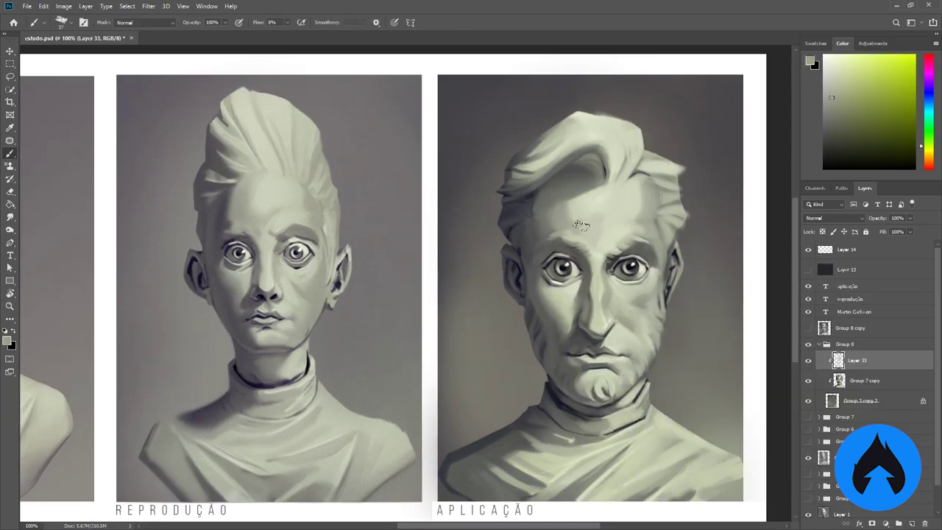
{"action": "left_click", "coordinate": [533, 339], "text": "alt"}
{"action": "left_click", "coordinate": [515, 248], "text": "alt"}
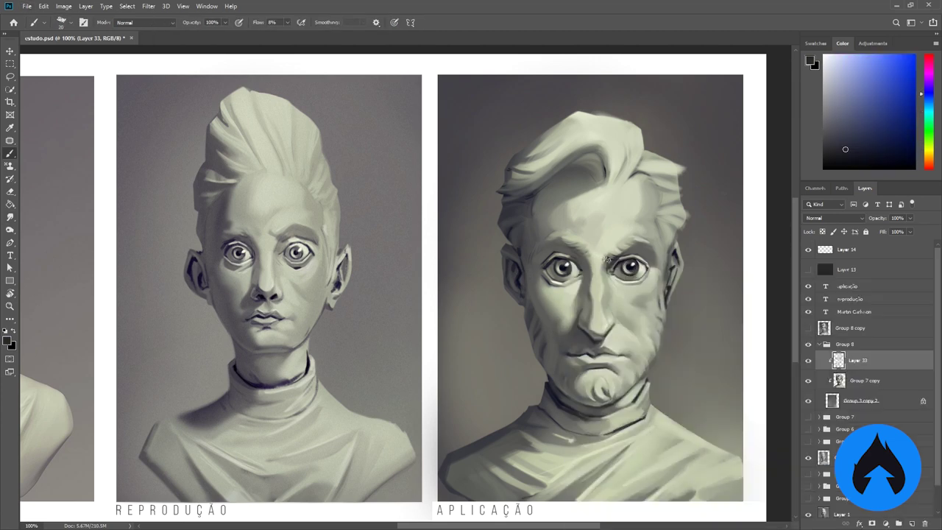
- Strengthen the brows, eyelids and ear of the man's bust with dark tones sampled around the eyes
{"action": "right_click", "coordinate": [570, 254]}
{"action": "left_click", "coordinate": [620, 252], "text": "alt"}
{"action": "left_click", "coordinate": [649, 267], "text": "alt"}
{"action": "left_click", "coordinate": [545, 260], "text": "alt"}
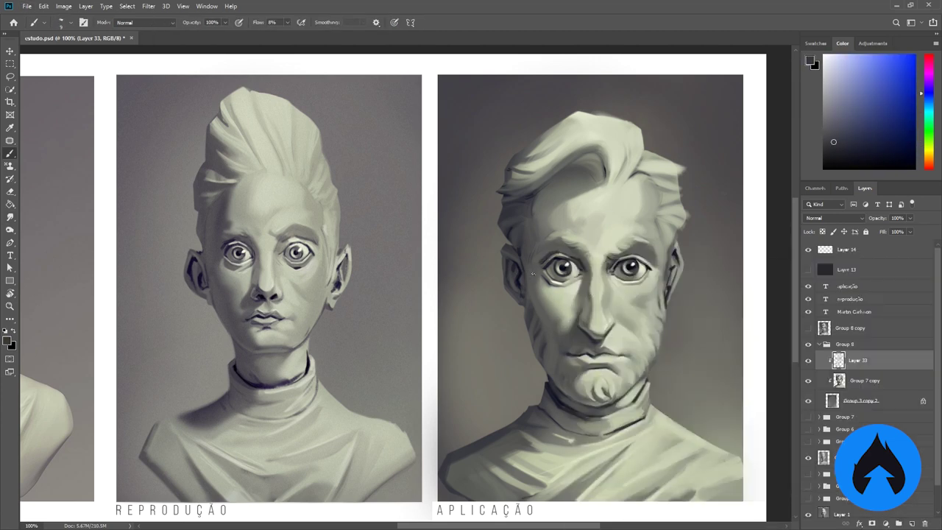
{"action": "left_click", "coordinate": [508, 269], "text": "alt"}
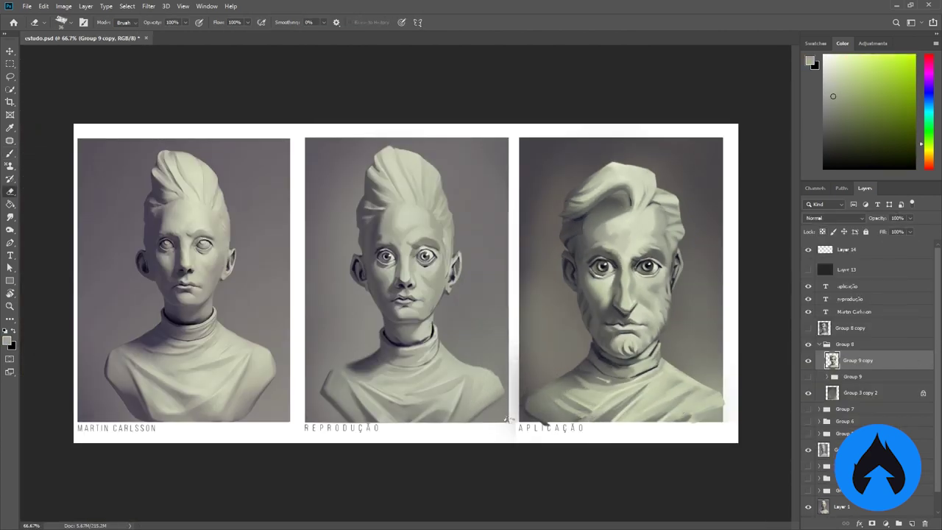
- Soften the backdrop behind the man's bust with a large soft brush and erase the shoulder edges
{"action": "scroll", "coordinate": [600, 401], "scroll_direction": "up", "scroll_amount": 1}
{"action": "key", "text": "e"}
{"action": "key", "text": "b"}
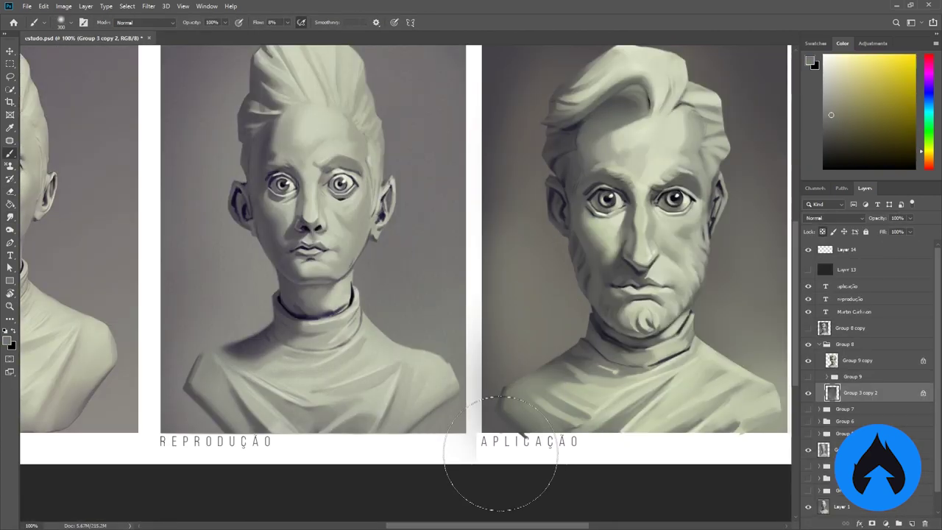
{"action": "scroll", "coordinate": [595, 401], "scroll_direction": "down", "scroll_amount": 1}
{"action": "key", "text": "e"}
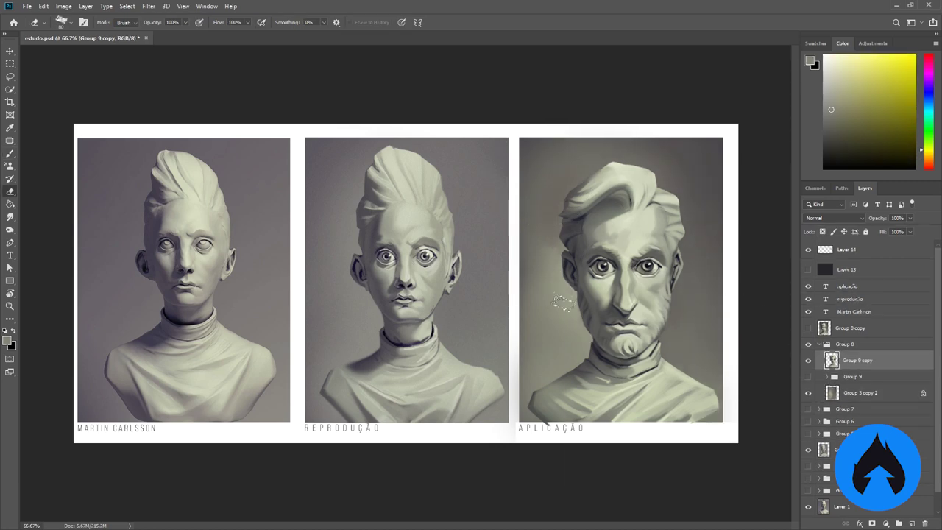
- Lock the bust layer's transparent pixels, set the brush flow to 22% and shade the ear, eyes and jaw with sampled tones
{"action": "scroll", "coordinate": [562, 301], "scroll_direction": "up", "scroll_amount": 1}
{"action": "key", "text": "b"}
{"action": "key", "text": "slash"}
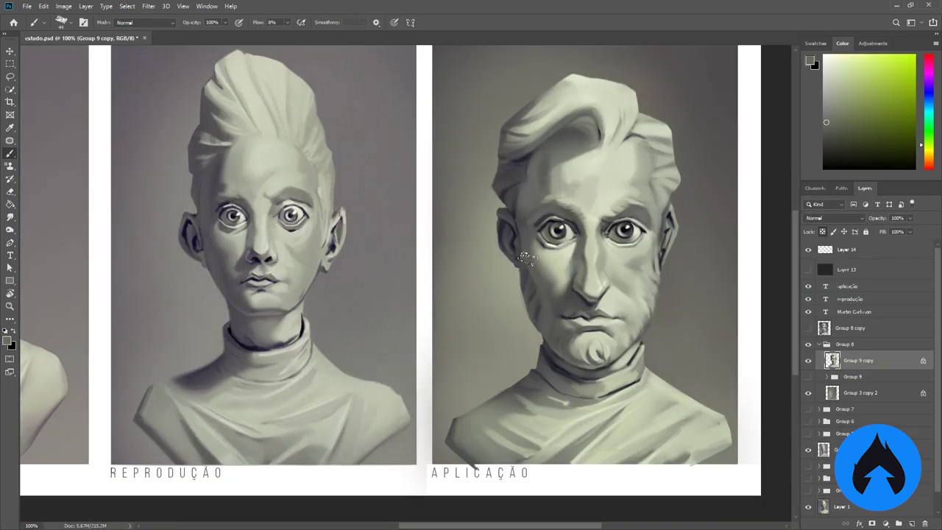
{"action": "left_click", "coordinate": [525, 258], "text": "alt"}
{"action": "left_click", "coordinate": [619, 250], "text": "alt"}
{"action": "key", "text": "shift+2"}
{"action": "key", "text": "shift+2"}
{"action": "mouse_move", "coordinate": [651, 312]}
{"action": "left_mouse_down"}
{"action": "mouse_move", "coordinate": [708, 271]}
{"action": "mouse_move", "coordinate": [684, 280]}
{"action": "left_mouse_up"}
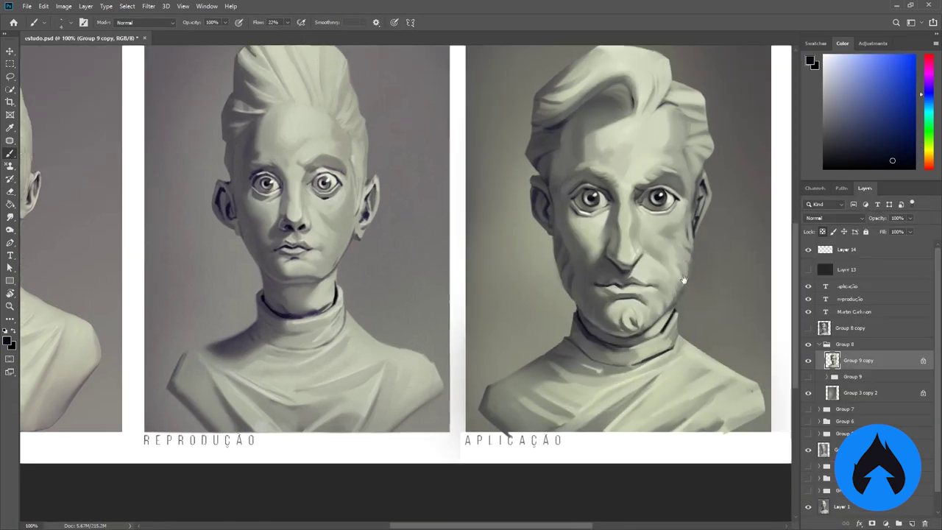
- Sharpen the beard edge, ears, brows and eyelids of the man's bust with sampled dark tones
{"action": "left_click", "coordinate": [666, 282], "text": "alt"}
{"action": "scroll", "coordinate": [666, 281], "scroll_direction": "up", "scroll_amount": 3}
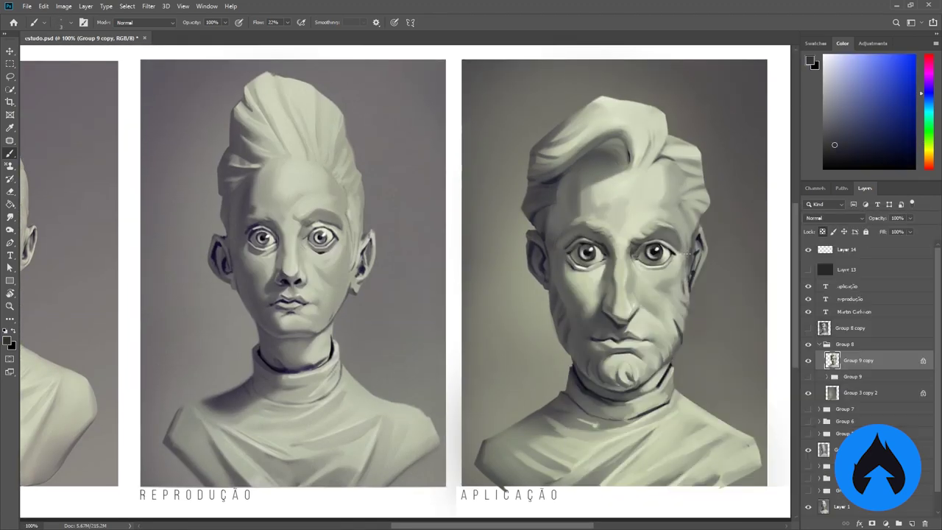
{"action": "left_click", "coordinate": [543, 270], "text": "alt"}
{"action": "left_click", "coordinate": [574, 227], "text": "alt"}
{"action": "left_click", "coordinate": [676, 230], "text": "alt"}
{"action": "left_click", "coordinate": [580, 250], "text": "alt"}
- Refine the front hair and ear with sampled tones and clean up the silhouette with the eraser
{"action": "key", "text": "ctrl+plus"}
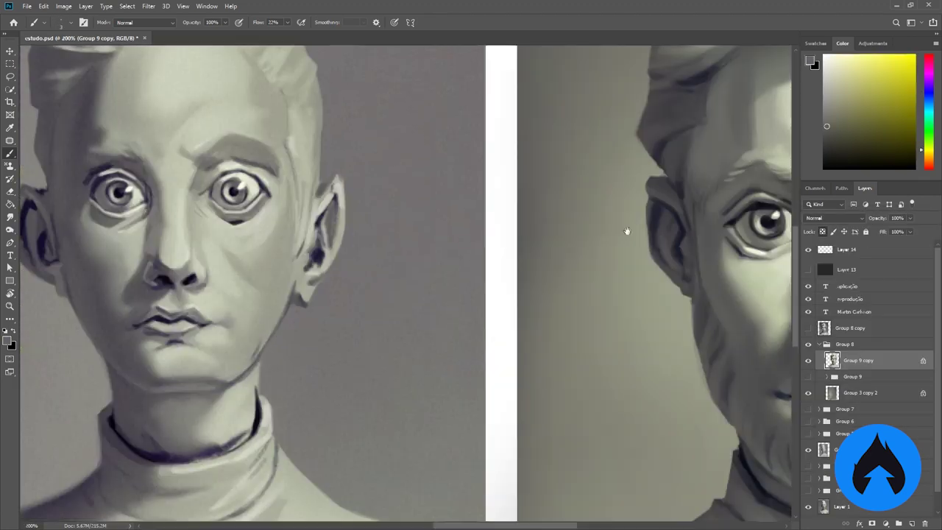
{"action": "mouse_move", "coordinate": [627, 231]}
{"action": "left_mouse_down"}
{"action": "mouse_move", "coordinate": [345, 209]}
{"action": "mouse_move", "coordinate": [432, 183]}
{"action": "mouse_move", "coordinate": [509, 182]}
{"action": "mouse_move", "coordinate": [532, 275]}
{"action": "mouse_move", "coordinate": [339, 258]}
{"action": "mouse_move", "coordinate": [236, 387]}
{"action": "mouse_move", "coordinate": [221, 184]}
{"action": "mouse_move", "coordinate": [405, 95]}
{"action": "mouse_move", "coordinate": [560, 133]}
{"action": "left_mouse_up"}
{"action": "key", "text": "ctrl+minus"}
{"action": "key", "text": "r"}
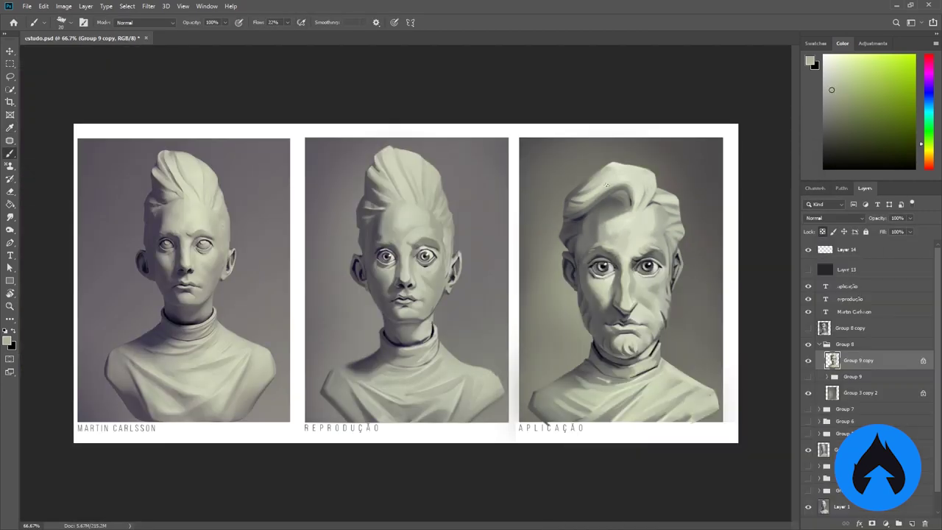
{"action": "left_click", "coordinate": [596, 174], "text": "alt"}
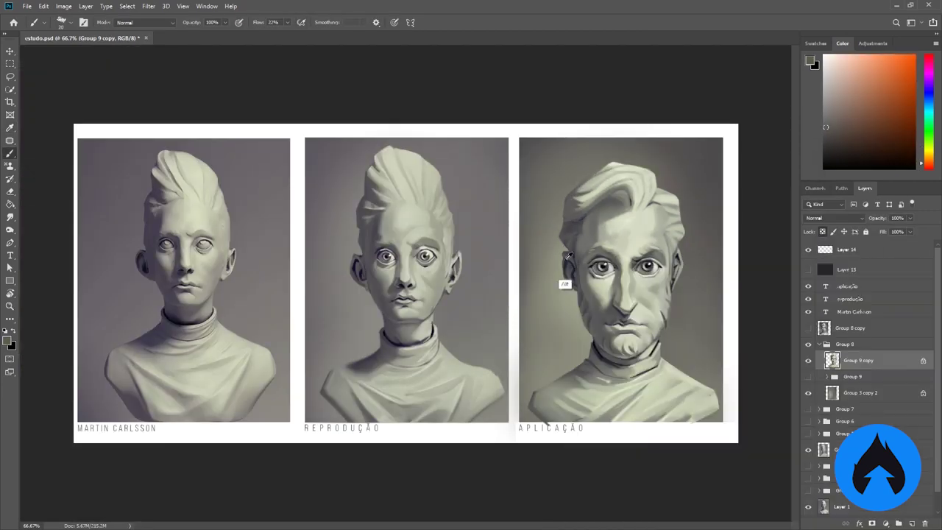
{"action": "left_click", "coordinate": [563, 266], "text": "alt"}
{"action": "key", "text": "e"}
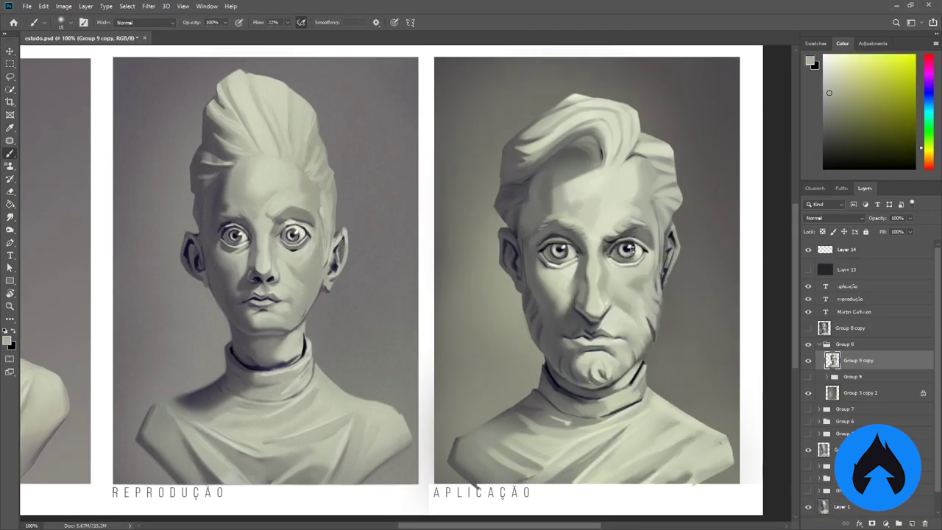